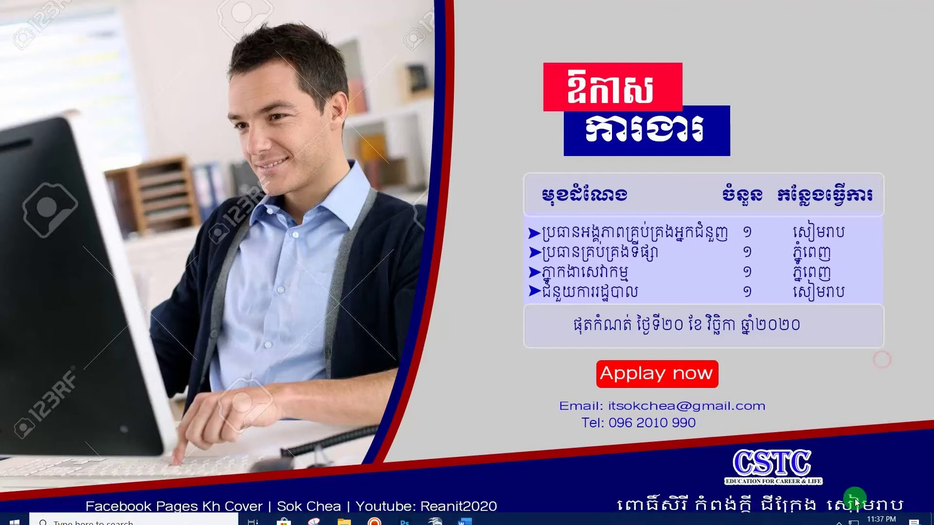
Close the full-screen image preview and bring the Carrer1.psd poster forward in Photoshop.
left_click(840, 515)
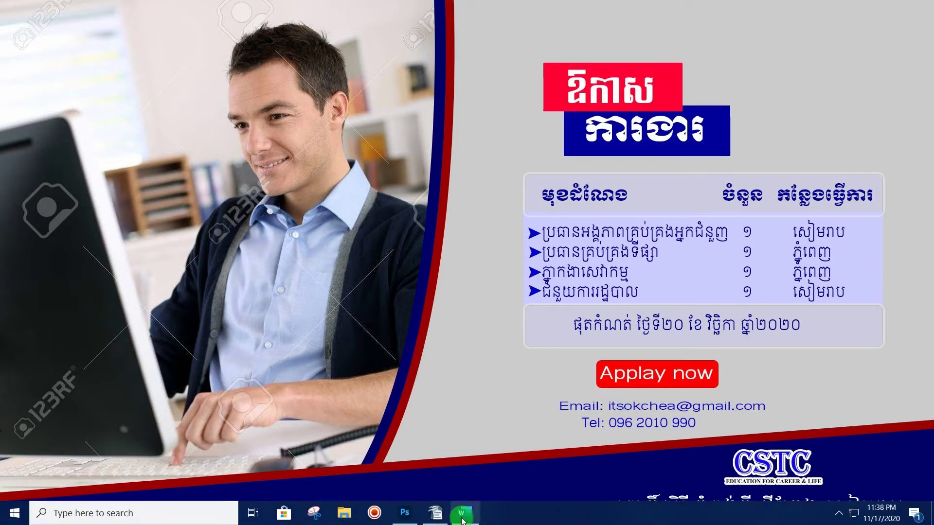
left_click(411, 516)
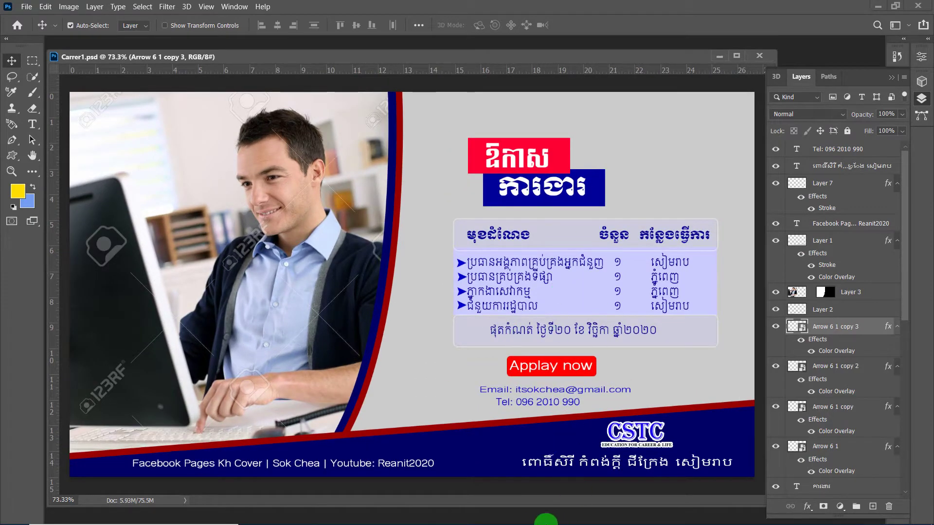
left_click(464, 513)
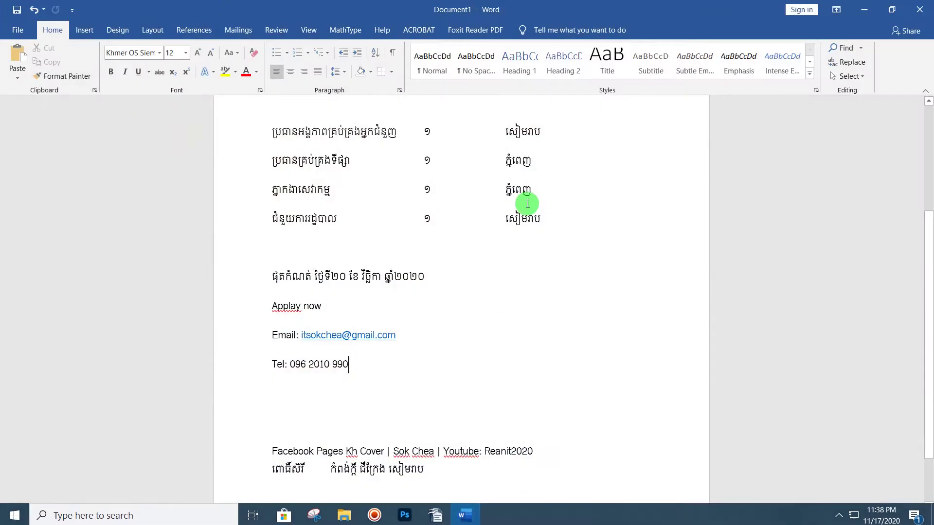
scroll(452, 192, "up", 2)
scroll(444, 188, "up", 1)
scroll(477, 371, "down", 1)
scroll(478, 371, "down", 1)
scroll(475, 374, "down", 1)
scroll(477, 372, "down", 3)
scroll(410, 185, "up", 3)
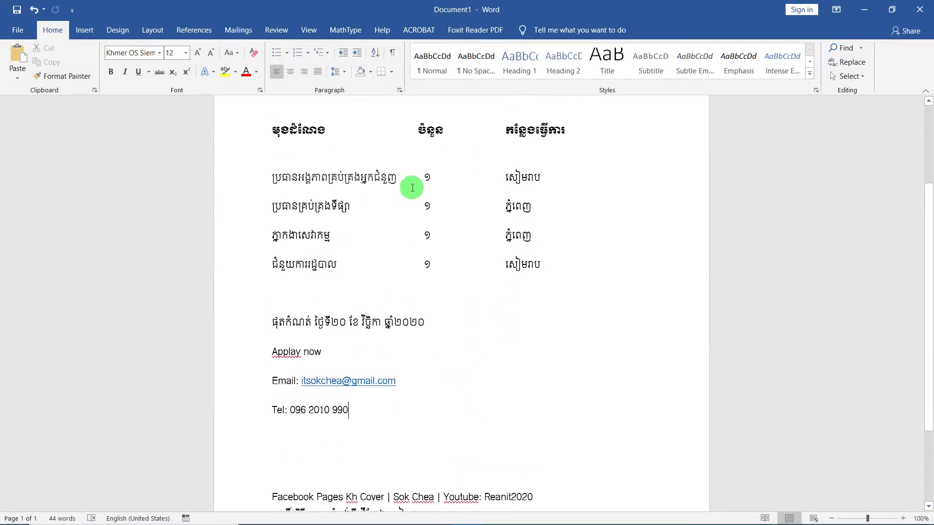
scroll(428, 188, "up", 1)
scroll(427, 188, "up", 2)
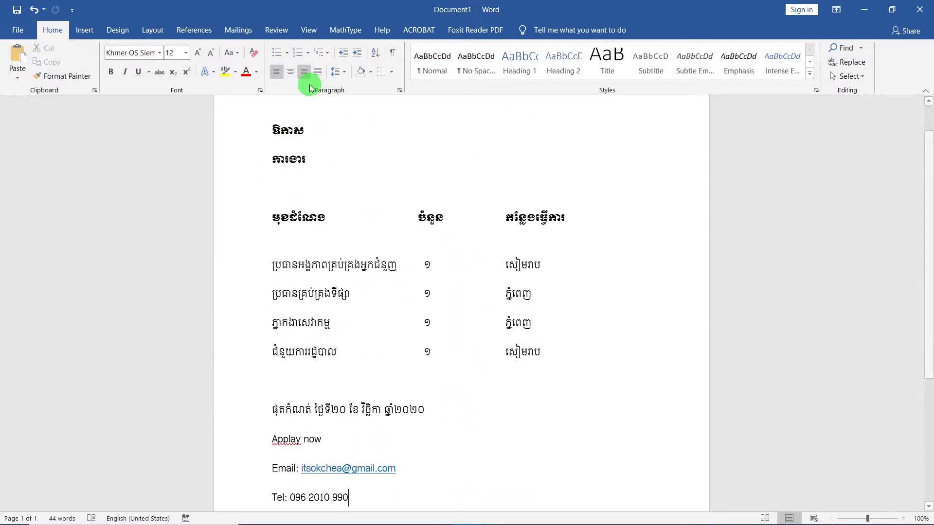
scroll(421, 371, "down", 3)
scroll(396, 413, "up", 3)
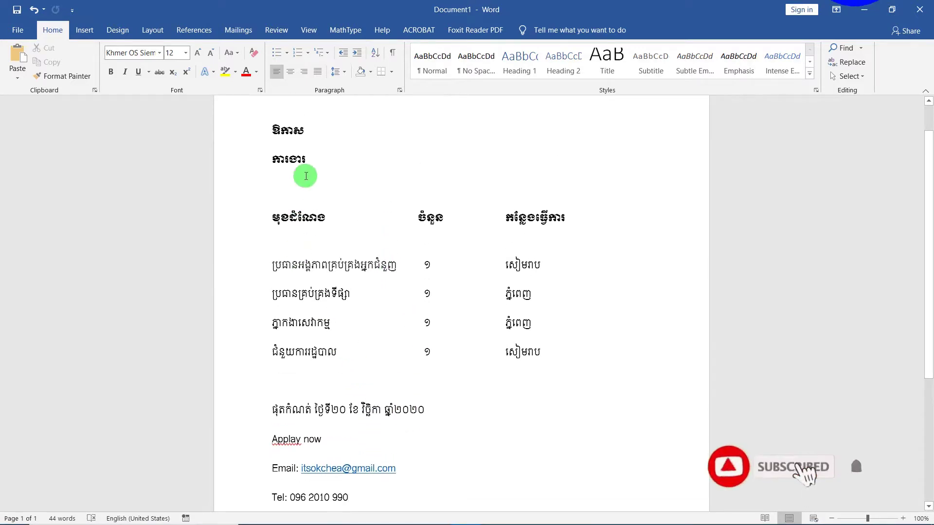
scroll(362, 381, "down", 3)
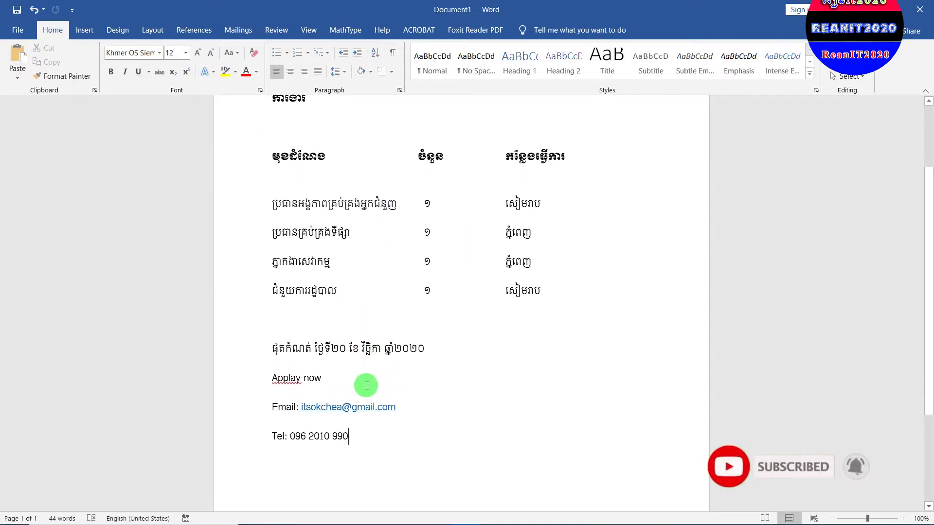
left_click(360, 412)
scroll(360, 416, "down", 2)
scroll(360, 413, "up", 2)
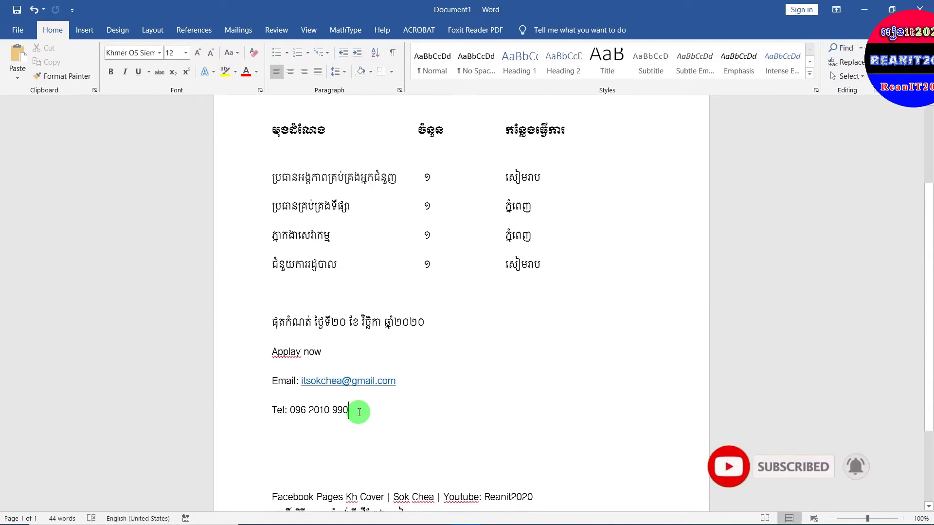
scroll(349, 320, "up", 3)
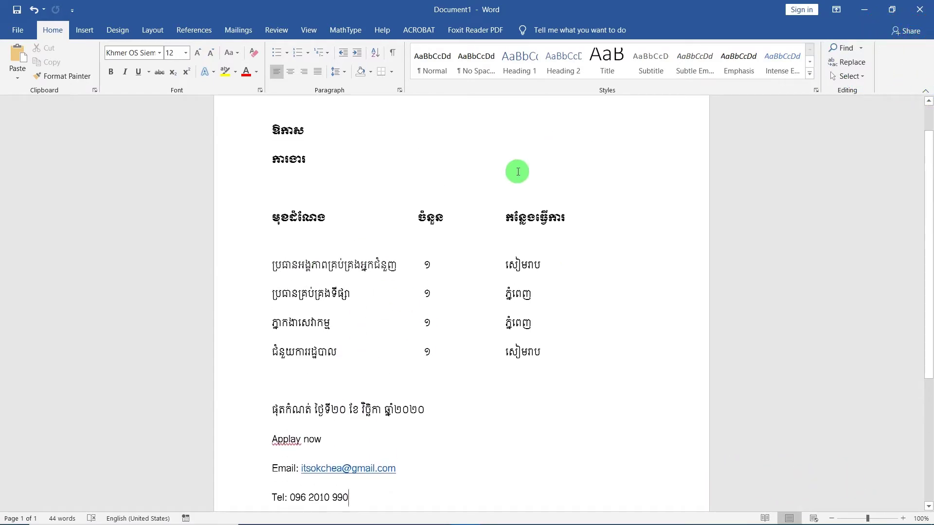
scroll(437, 262, "down", 2)
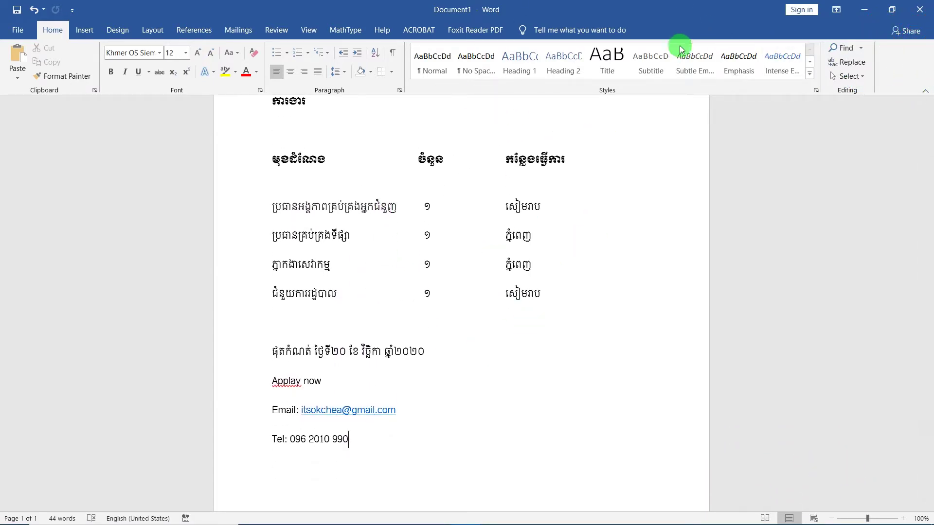
left_click(863, 10)
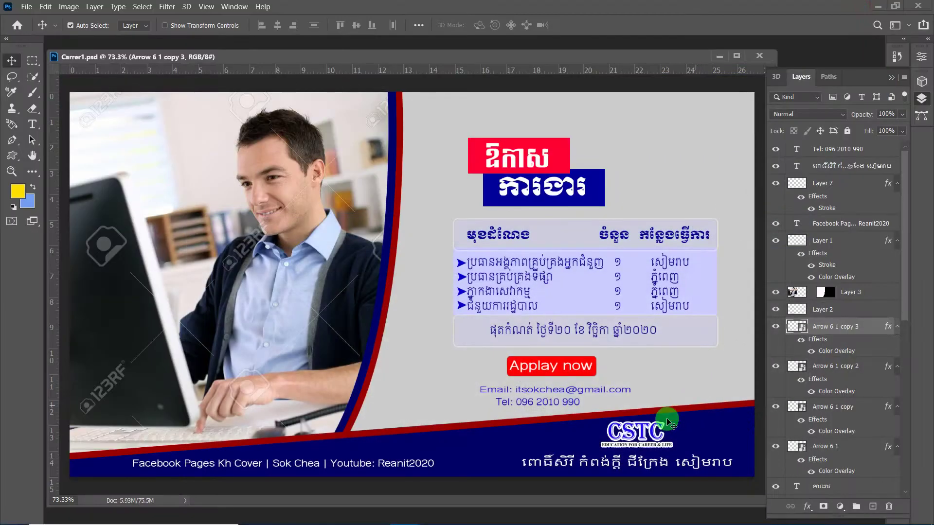
Close Carrer1.psd and create a 1920 × 1080 px, 72 ppi document with a #cccccc background.
left_click(757, 56)
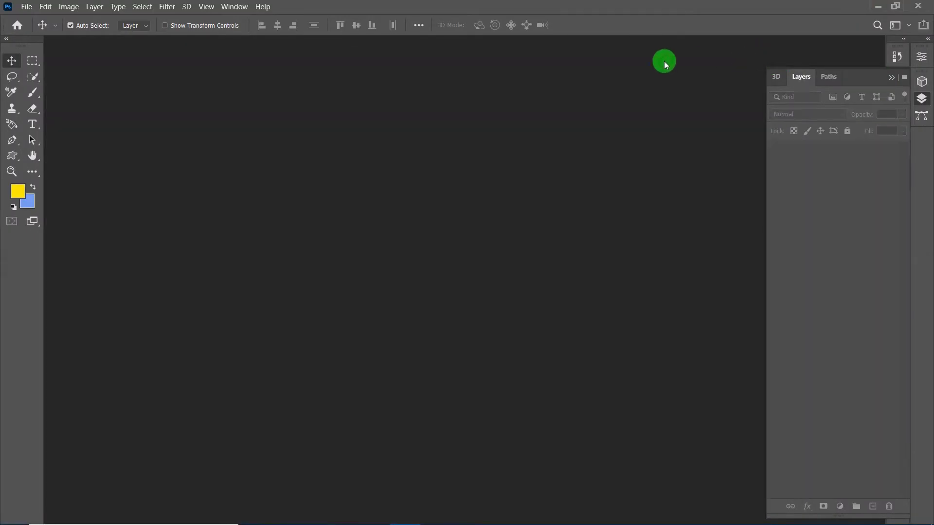
left_click(27, 7)
left_click(39, 17)
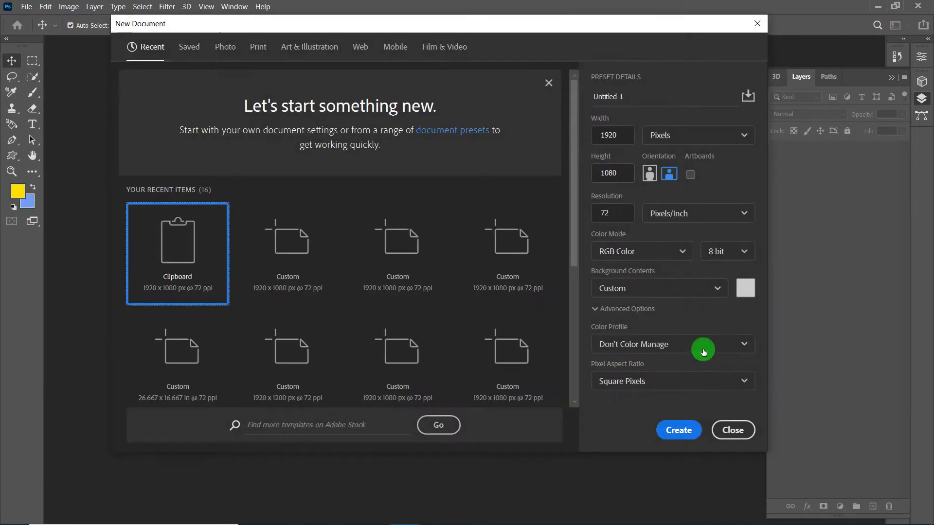
left_click(748, 288)
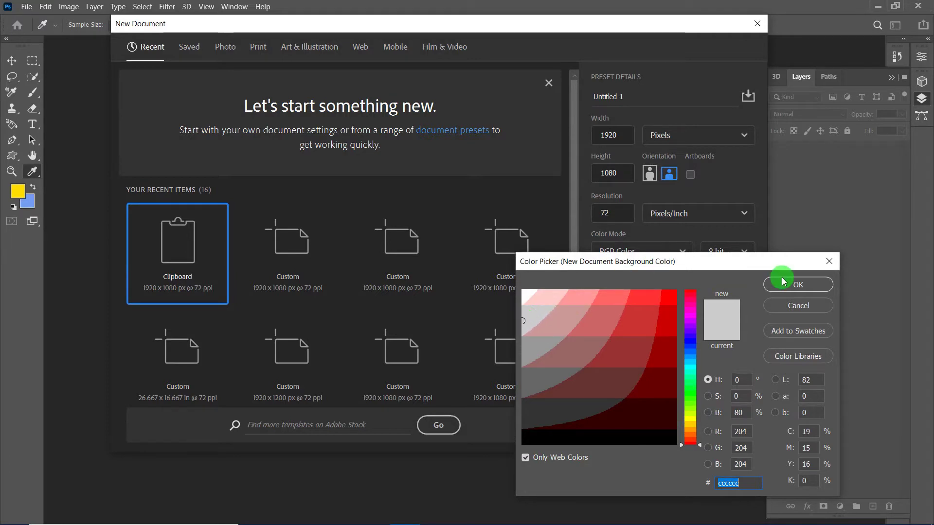
left_click_drag(770, 267, 764, 239)
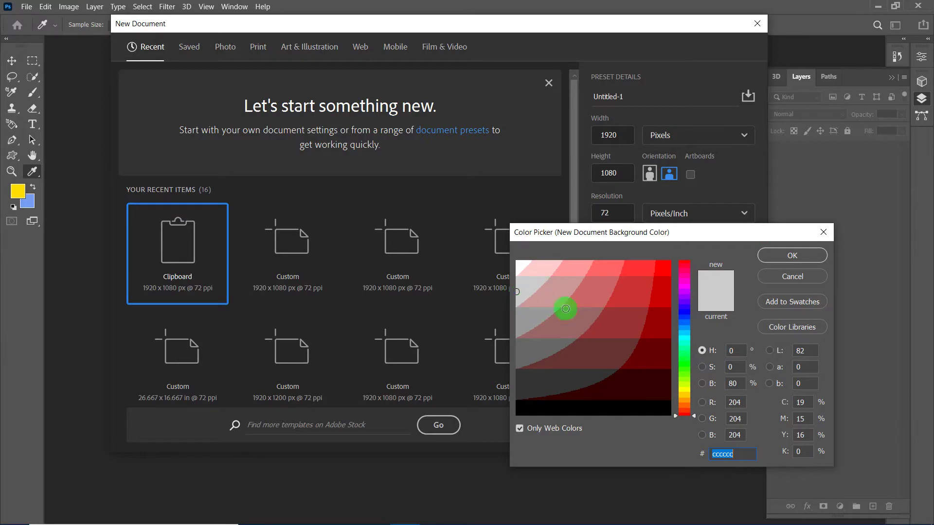
left_click(784, 257)
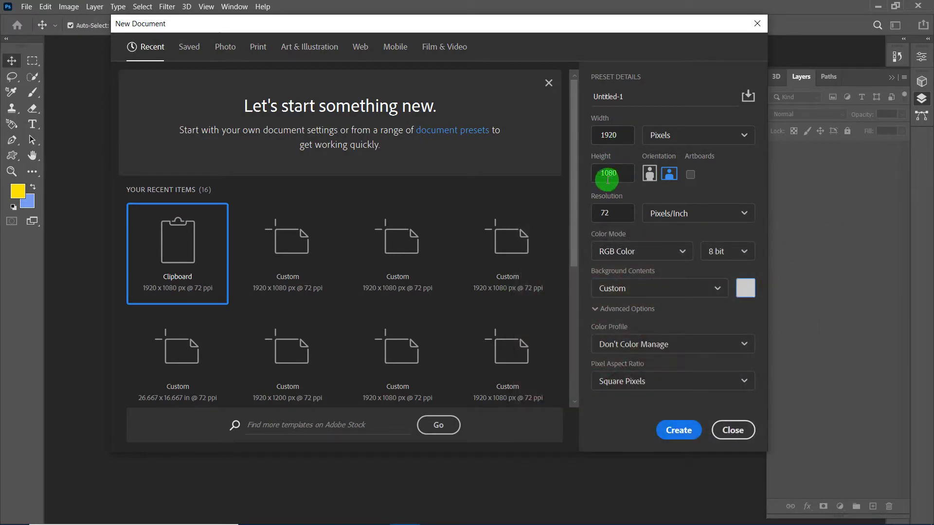
left_click(680, 430)
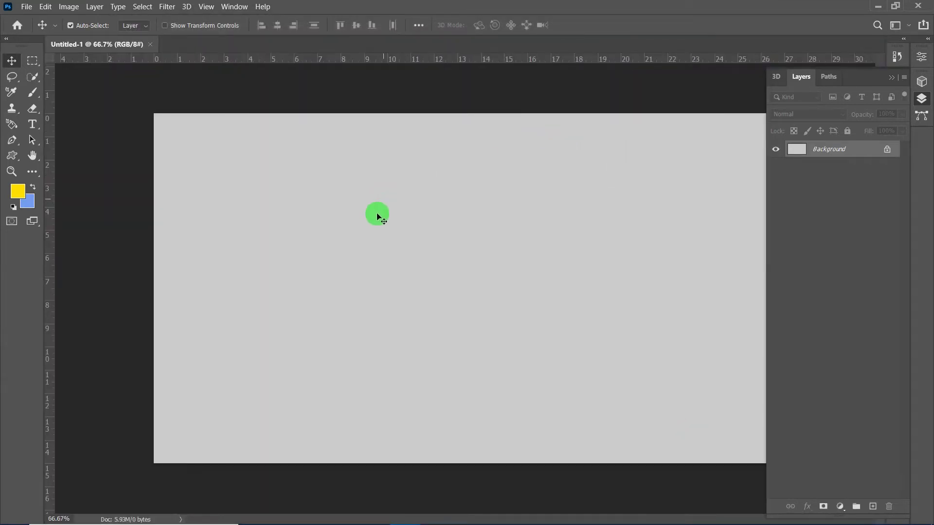
Pick the Pen tool and create a new empty Path 1 in the Paths panel.
scroll(375, 217, "down", 1)
scroll(376, 224, "down", 1)
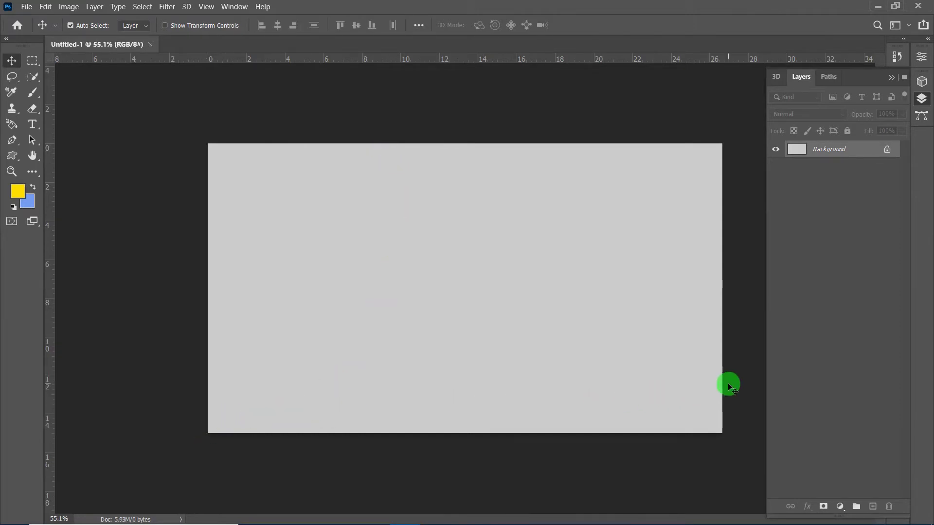
left_click(142, 152)
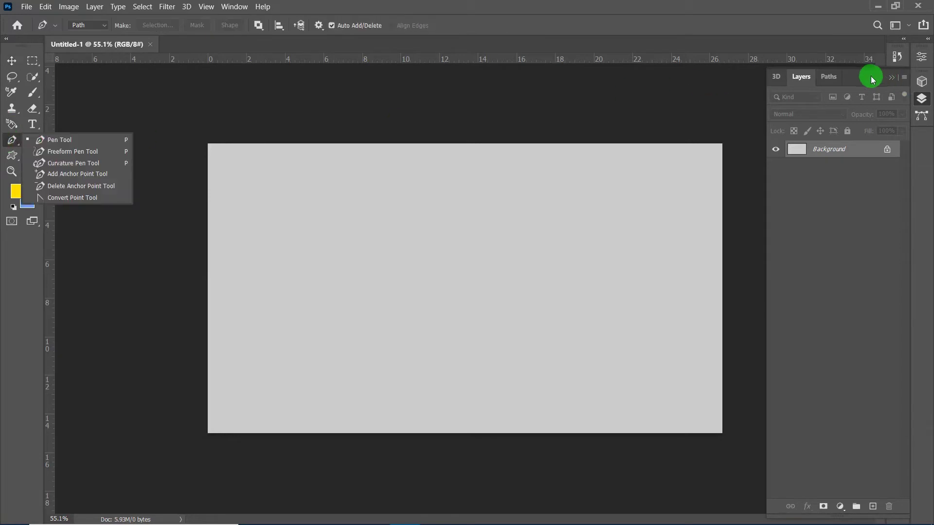
left_click(828, 76)
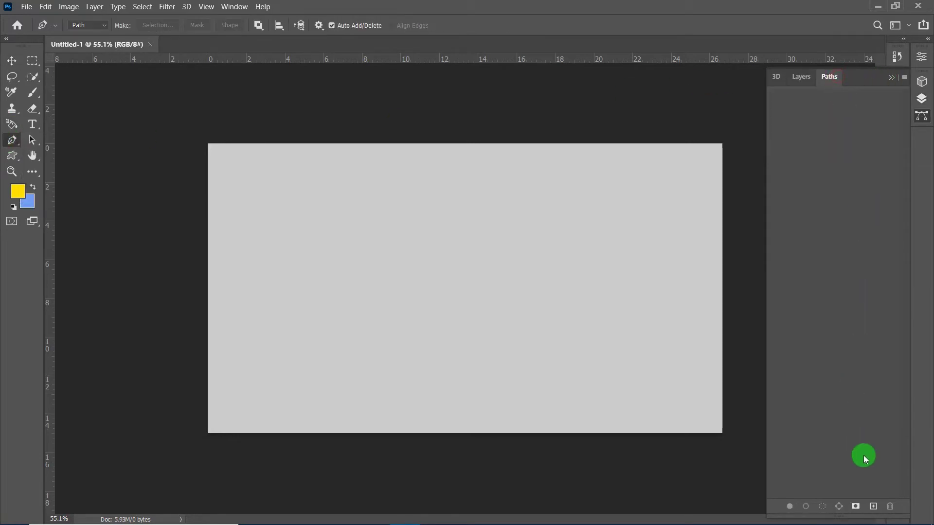
left_click(873, 506)
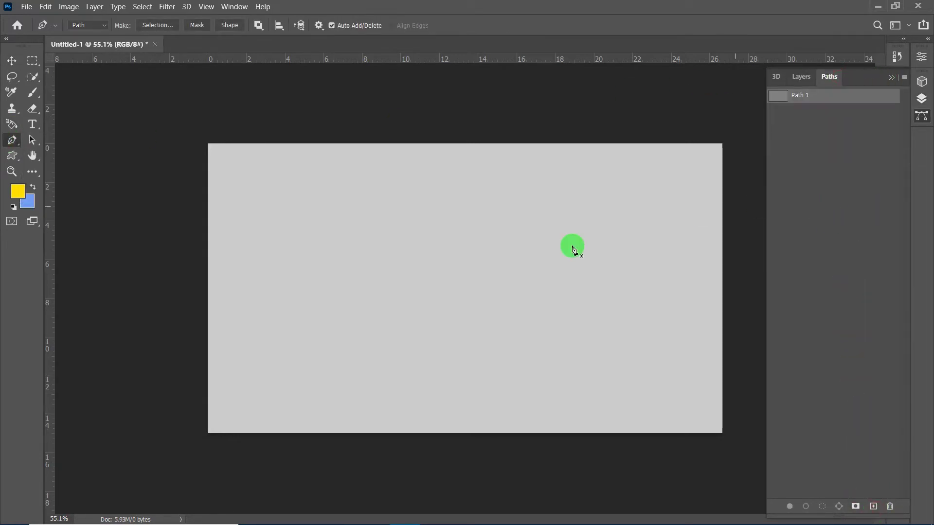
Draw a four-point slanted band across the canvas bottom and load it as a selection.
left_click(199, 422)
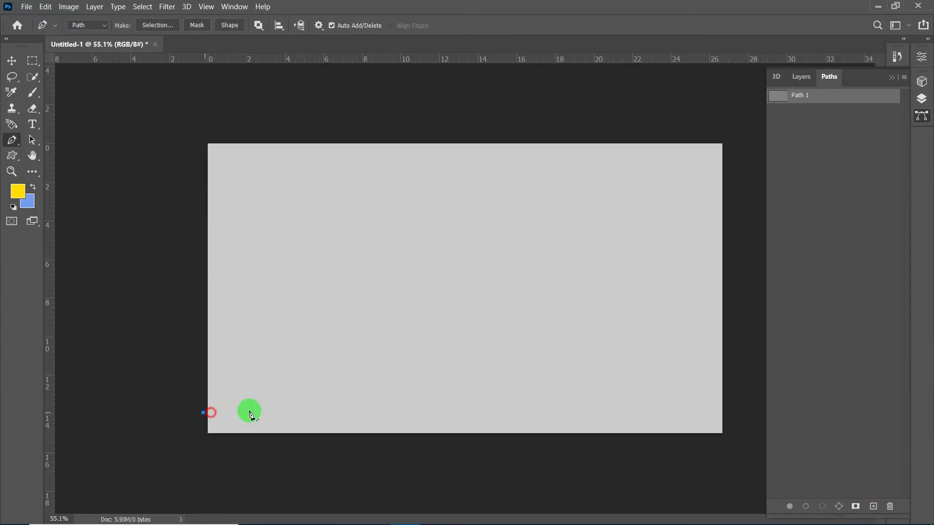
left_click(730, 373)
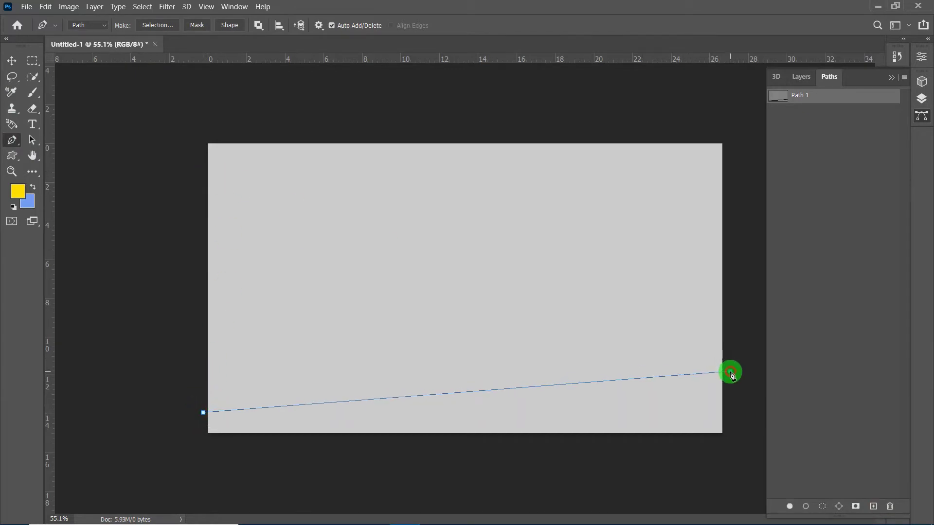
left_click(728, 480)
left_click(168, 464)
left_click(203, 413)
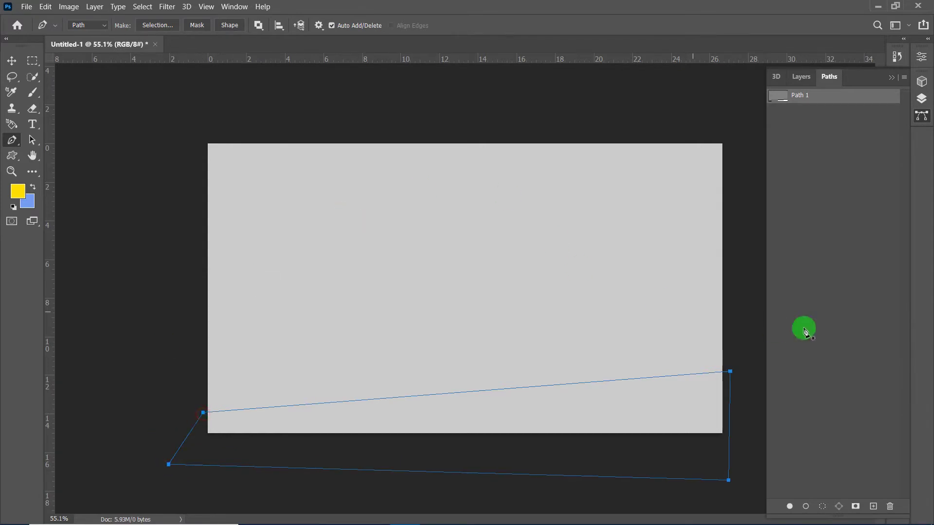
left_click(787, 99, "ctrl")
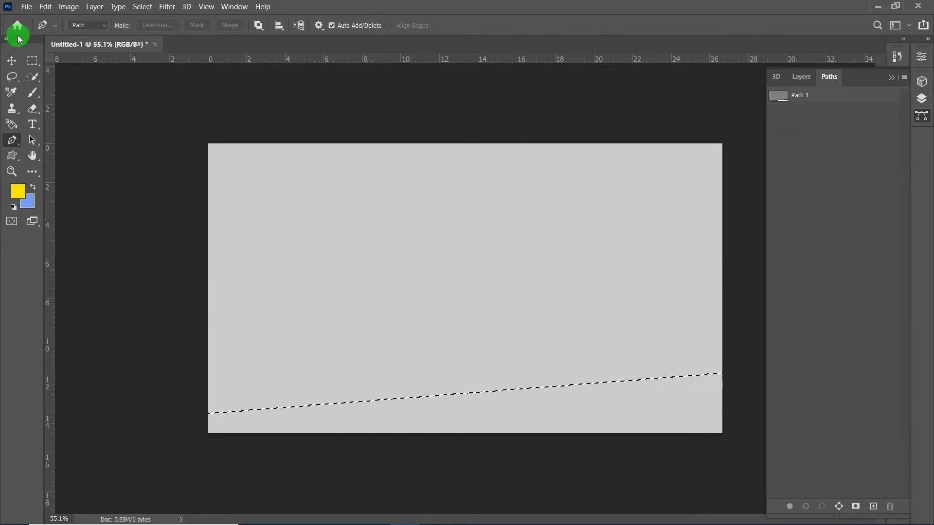
left_click(94, 6)
mouse_move(102, 19)
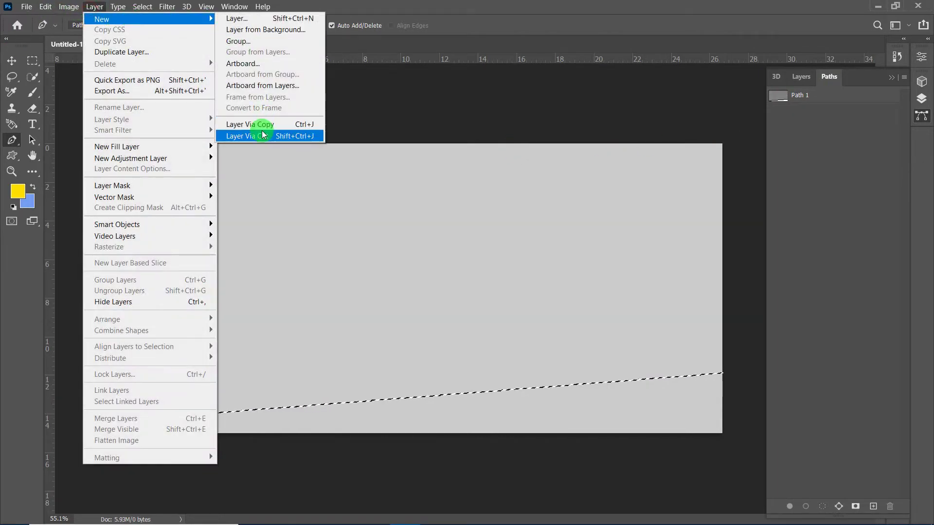
Cut the selected band onto a new Layer 1 and reload Path 1 as a selection.
left_click(263, 135)
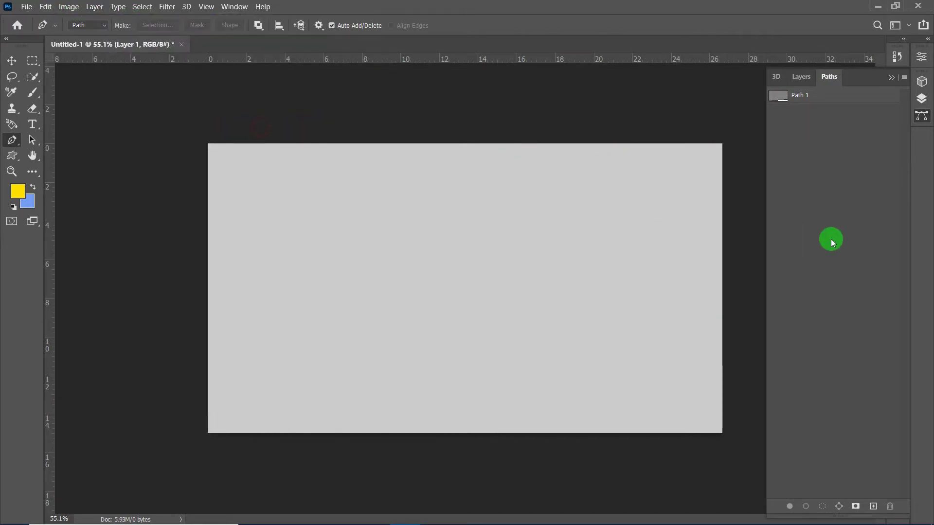
double_click(863, 97)
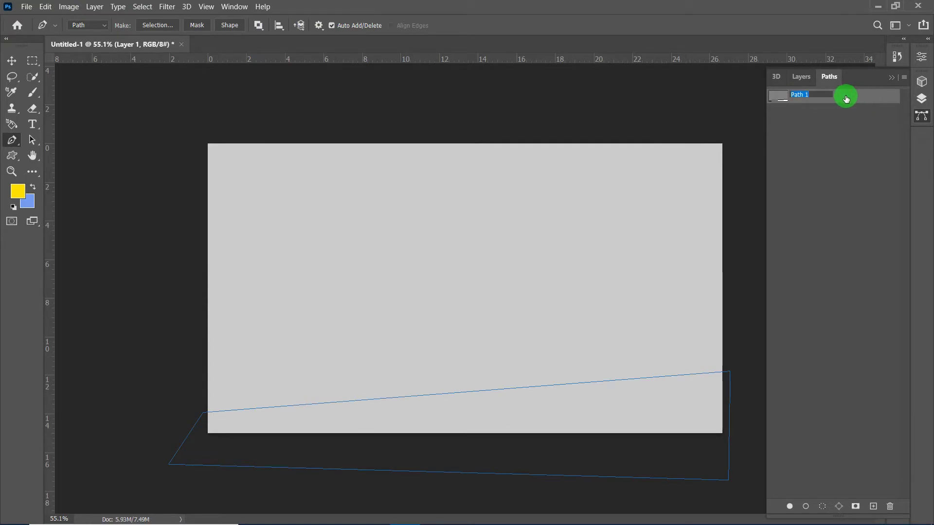
left_click(827, 93)
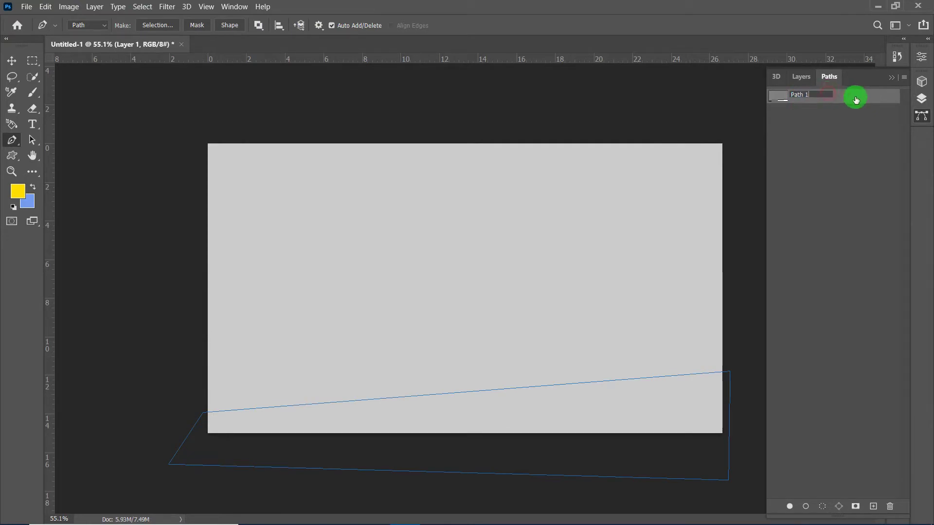
left_click(783, 101, "ctrl")
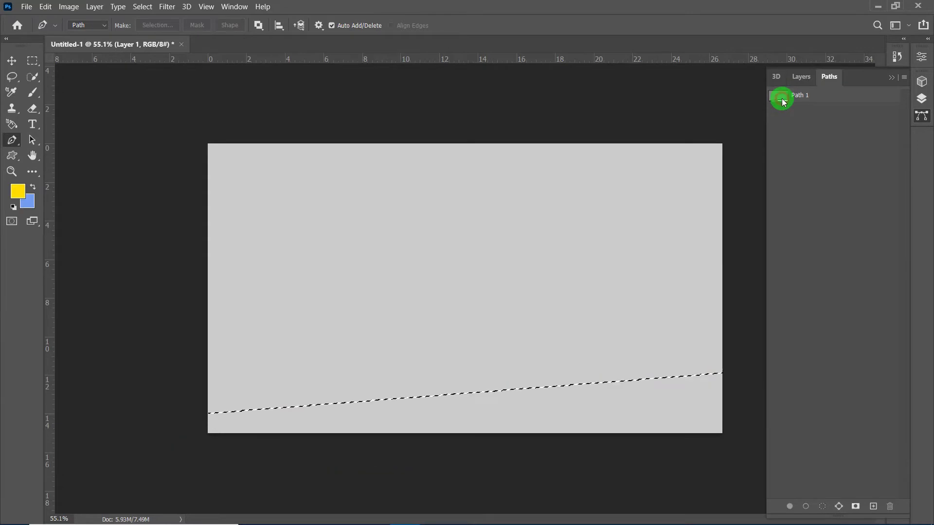
left_click(801, 77)
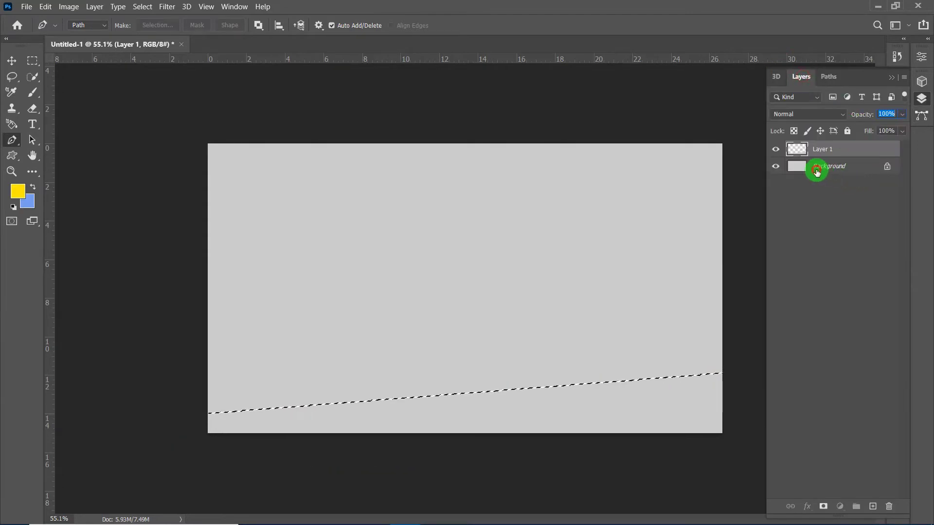
left_click(822, 168)
Make Layer 1 active, show Path 1, and clear the selection with Ctrl+D.
left_click(832, 149)
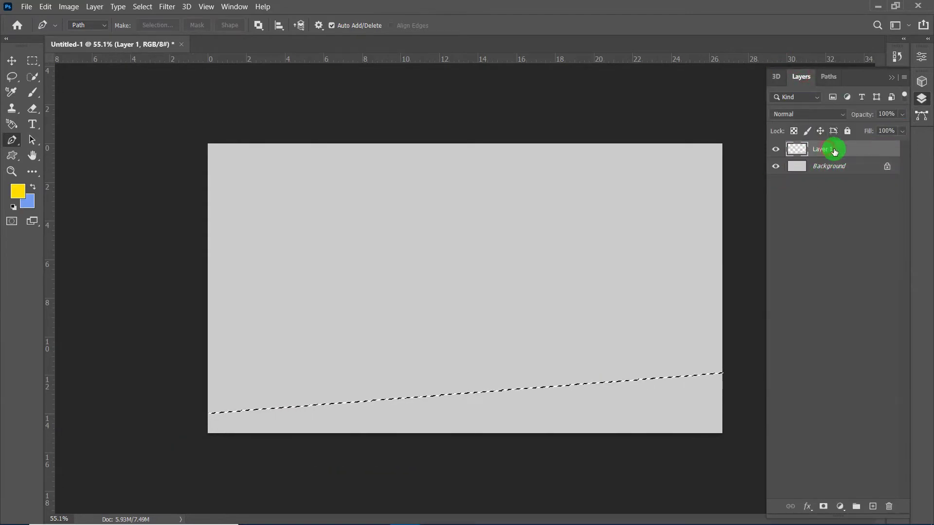
left_click(828, 77)
left_click(802, 101)
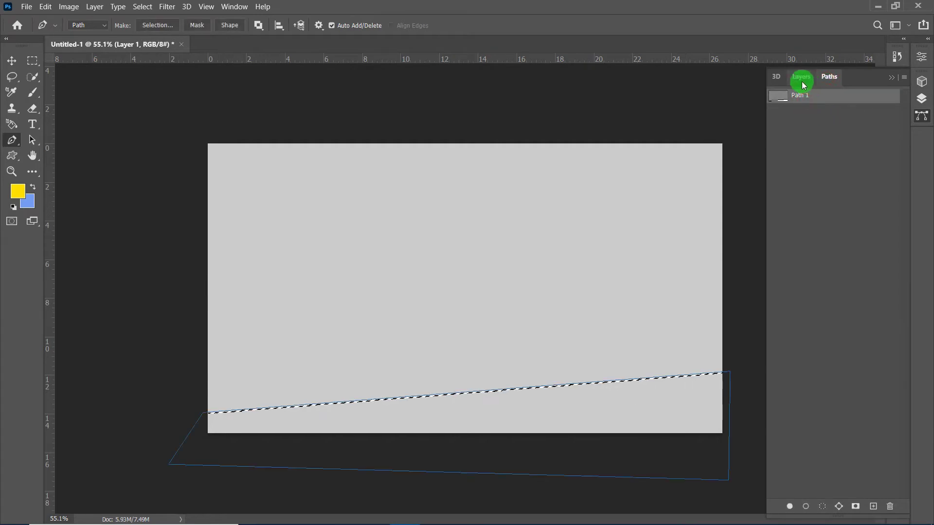
left_click(800, 77)
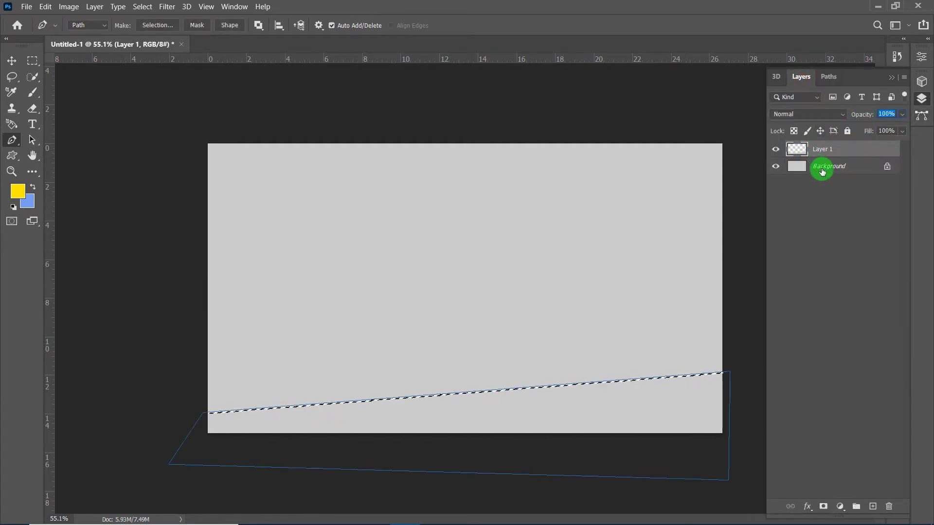
key("ctrl+d")
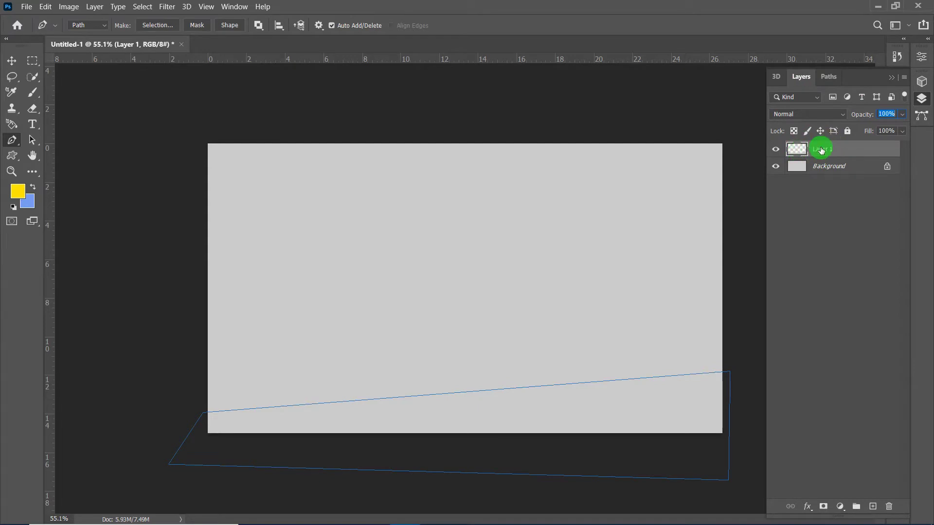
double_click(865, 152)
Give Layer 1 a blue #0000cc Color Overlay.
left_click_drag(358, 202, 533, 143)
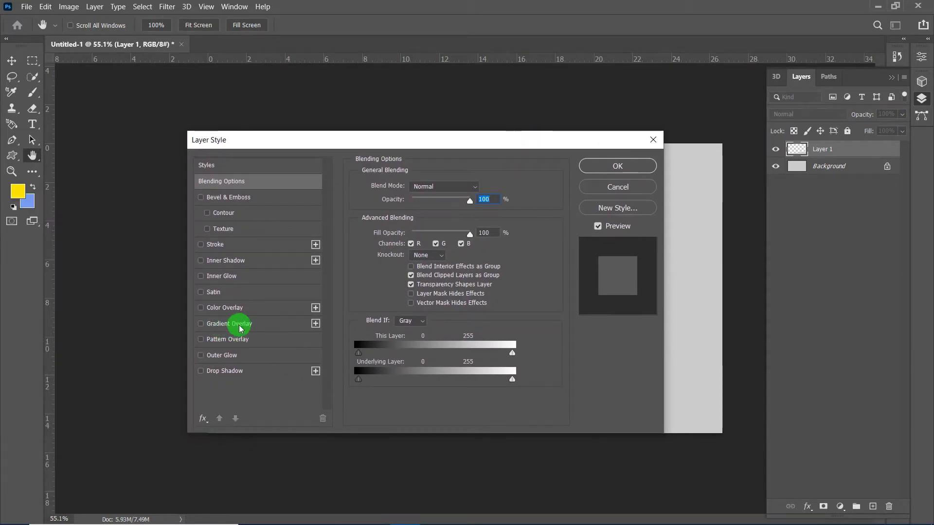
left_click(223, 308)
left_click(480, 188)
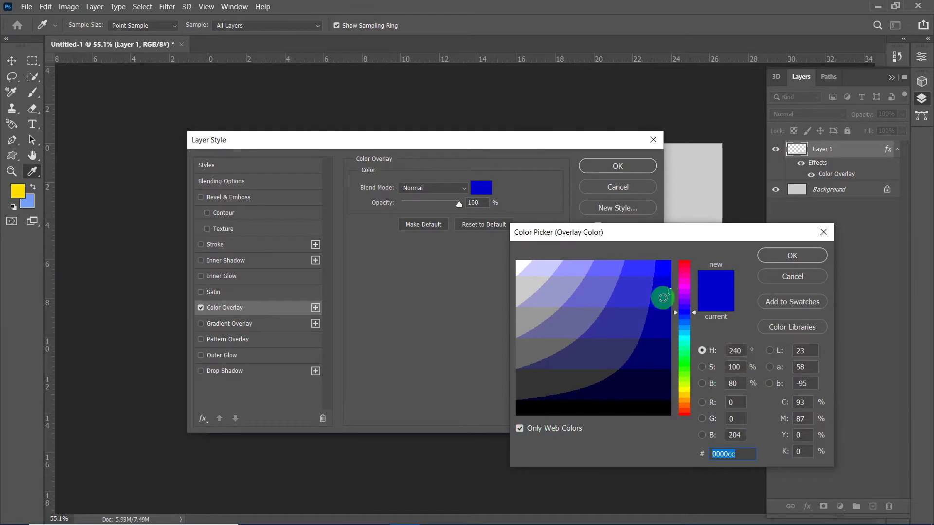
left_click(763, 256)
left_click(624, 172)
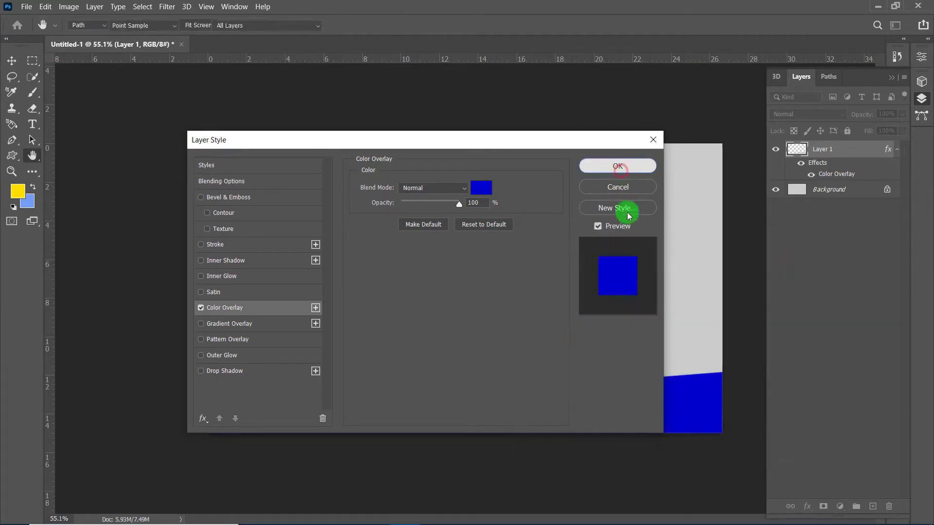
left_click(847, 210)
left_click(846, 154)
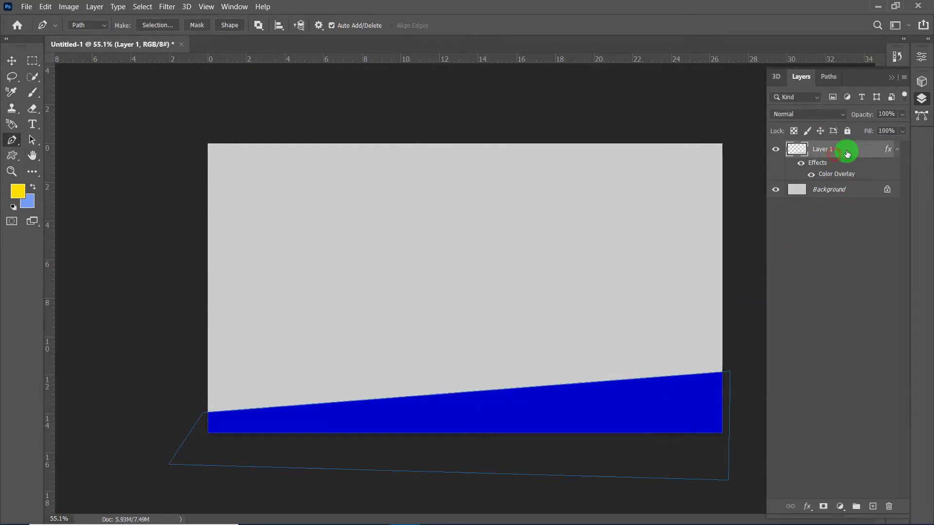
Add an outside dark-red #990000 Stroke of about 18 px to Layer 1.
double_click(874, 150)
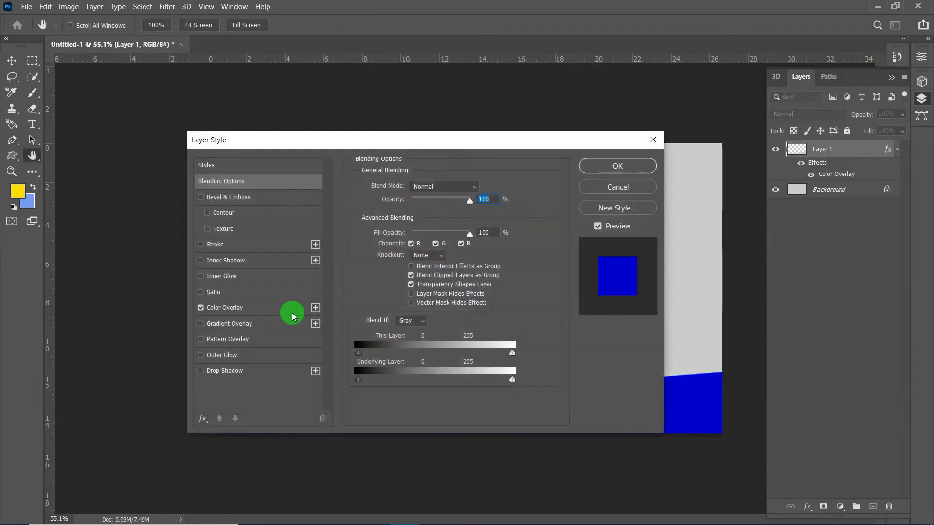
left_click(219, 246)
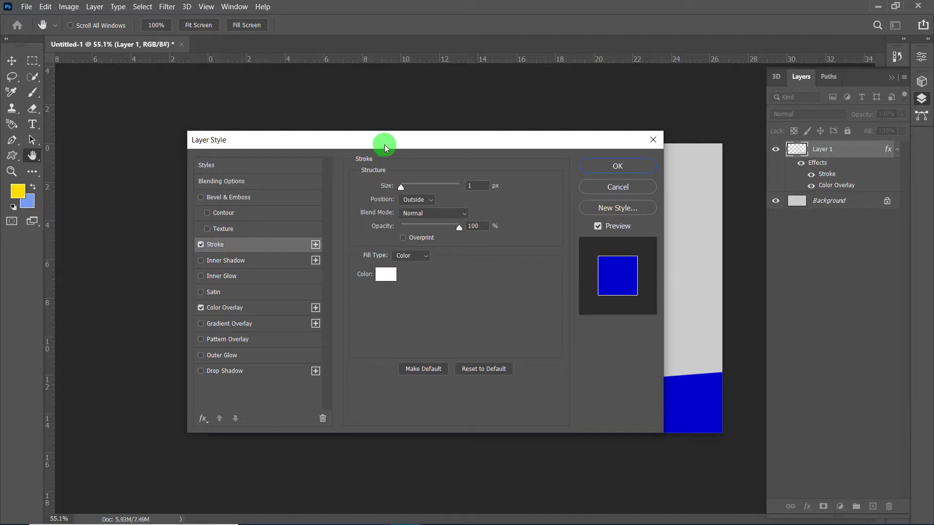
left_click_drag(385, 142, 375, 360)
left_click(376, 492)
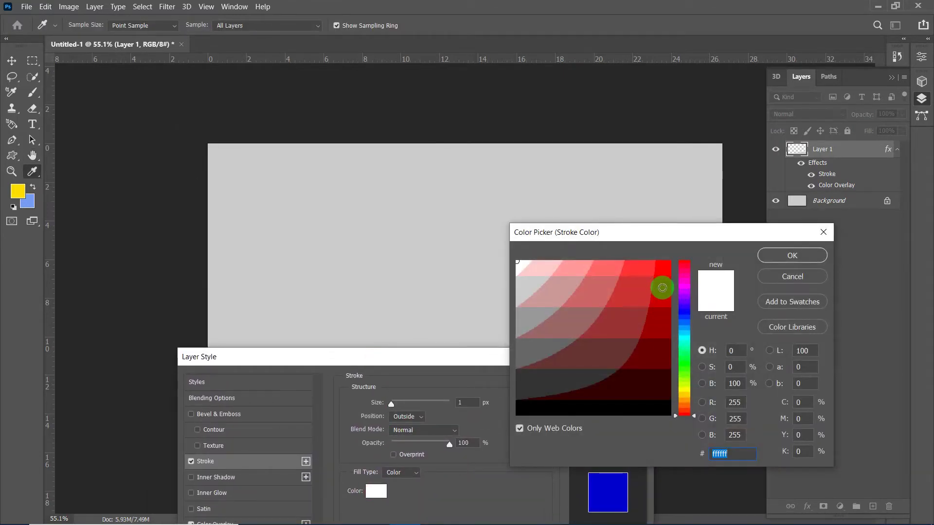
left_click(663, 292)
left_click(665, 329)
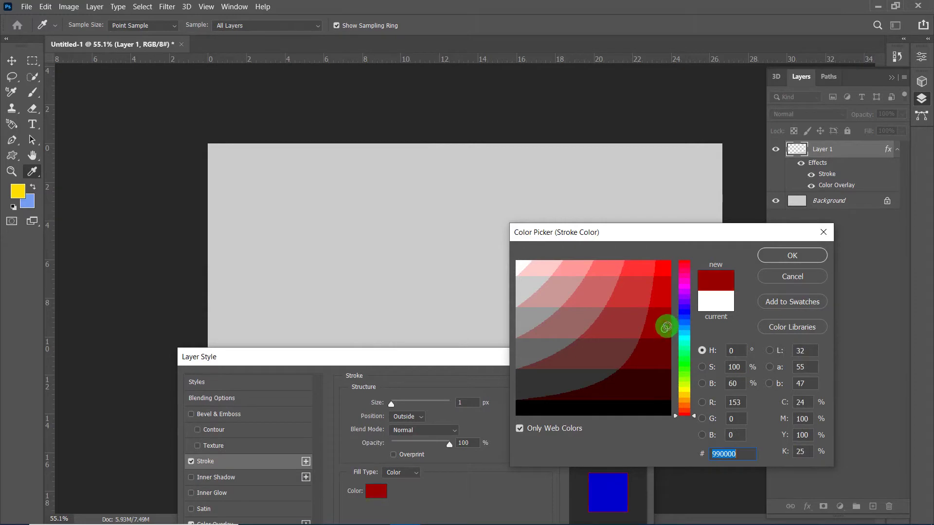
left_click(792, 255)
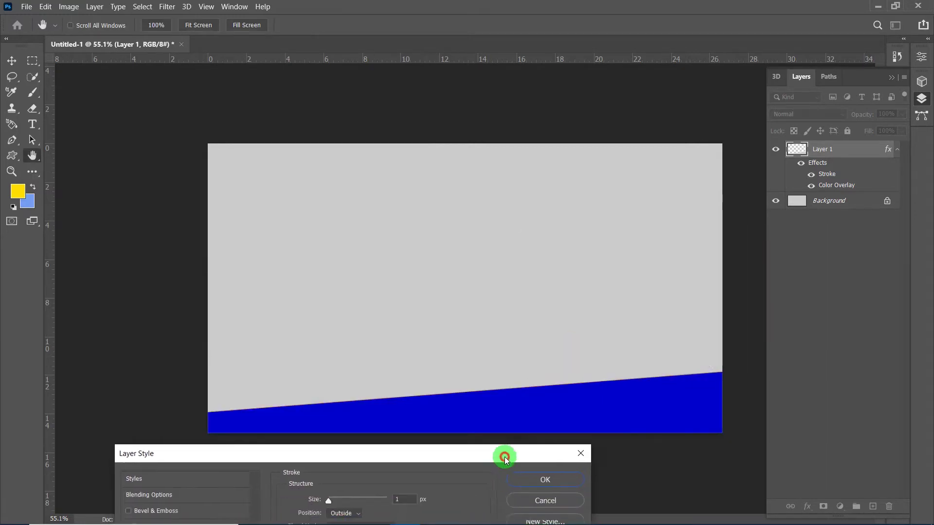
left_click_drag(568, 364, 569, 311)
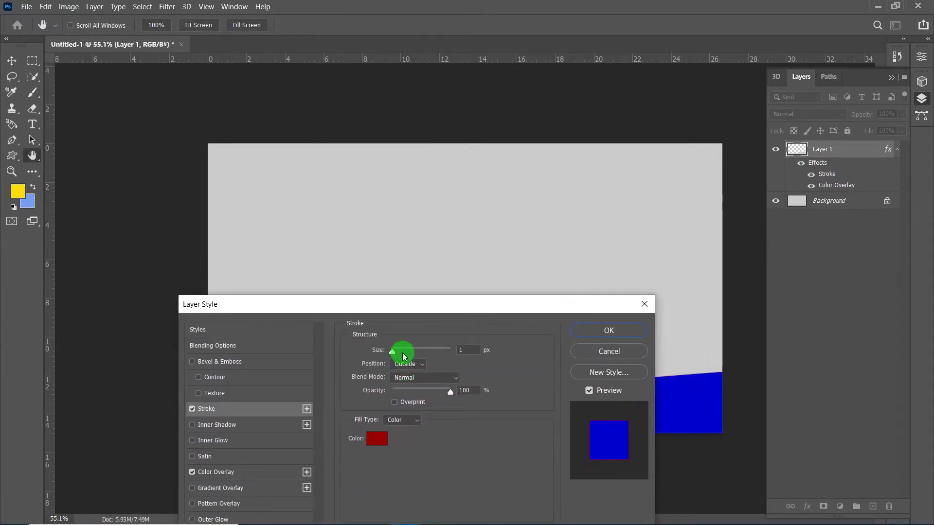
left_click_drag(458, 308, 420, 445)
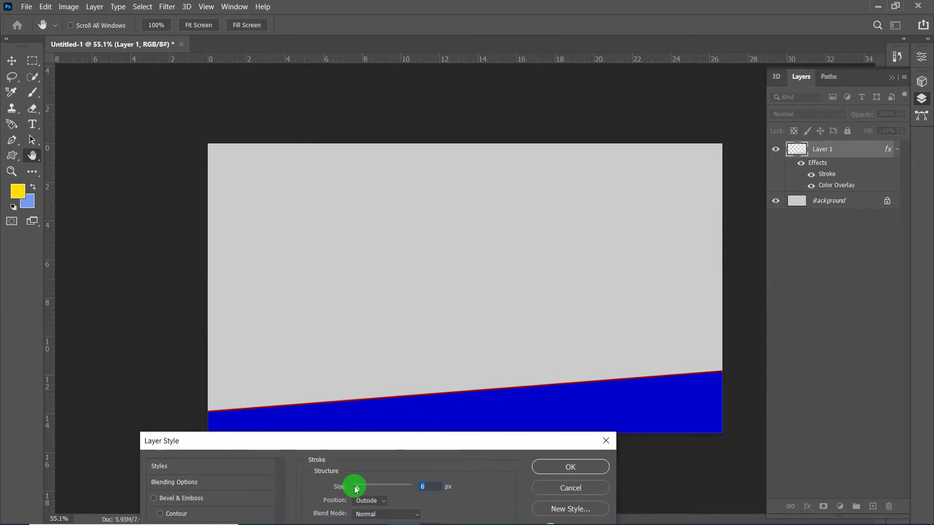
left_click_drag(359, 490, 360, 487)
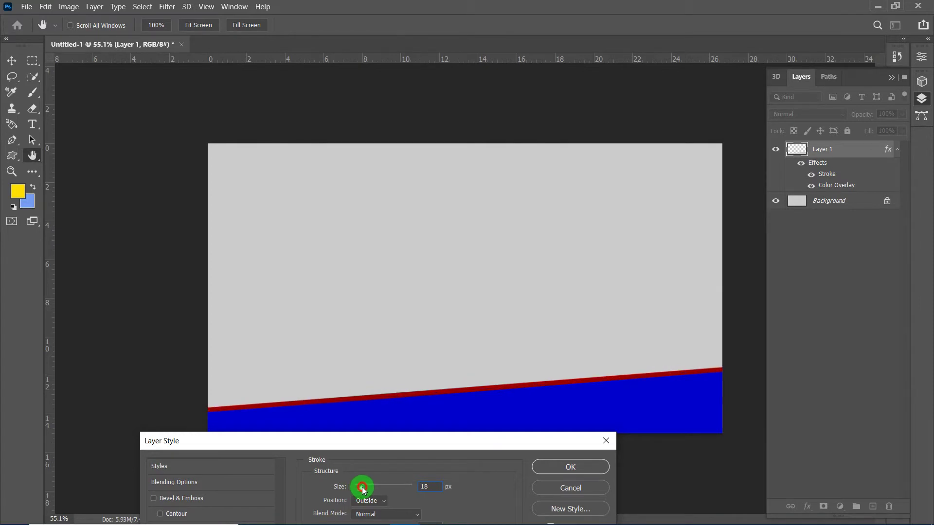
left_click(585, 466)
scroll(553, 411, "up", 2)
scroll(554, 408, "down", 2)
scroll(557, 410, "down", 1)
left_click(850, 266)
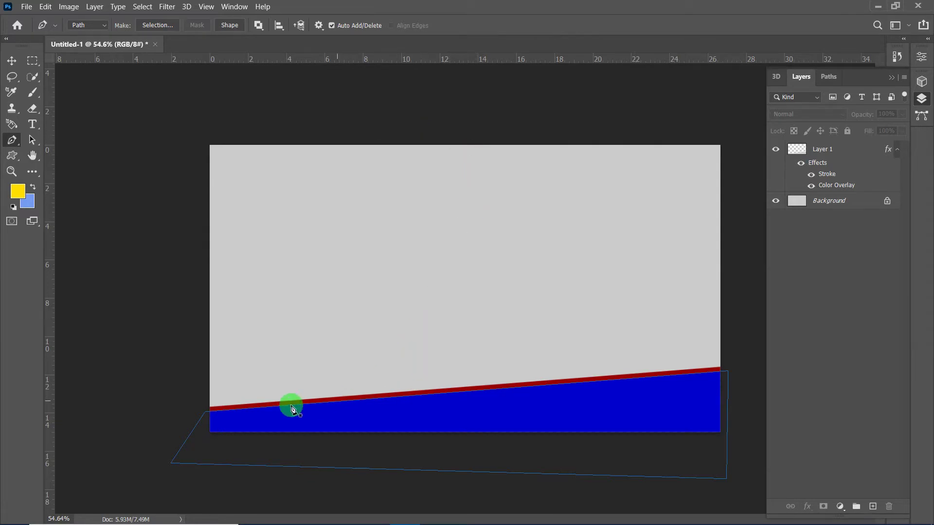
Create Path 2 and draw a closed curved shape from the top centre to the lower left.
left_click(840, 206)
left_click(828, 76)
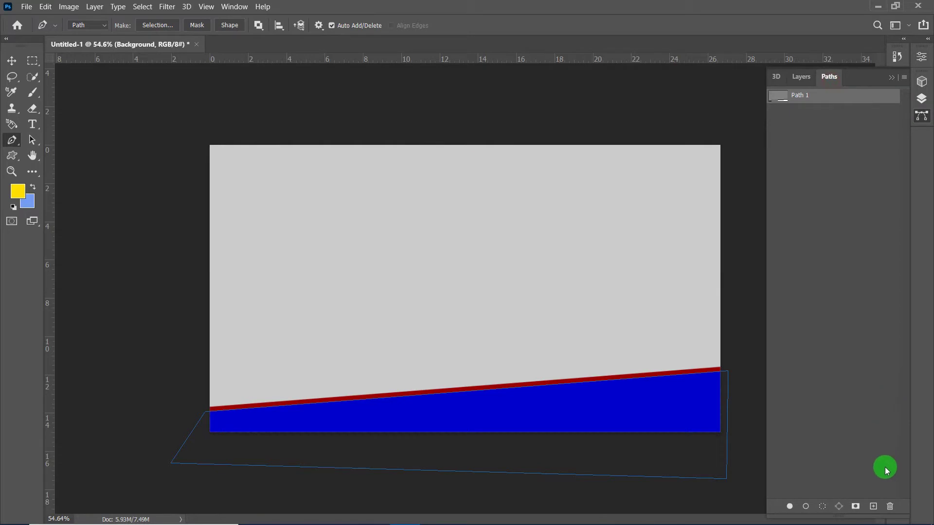
left_click(873, 506)
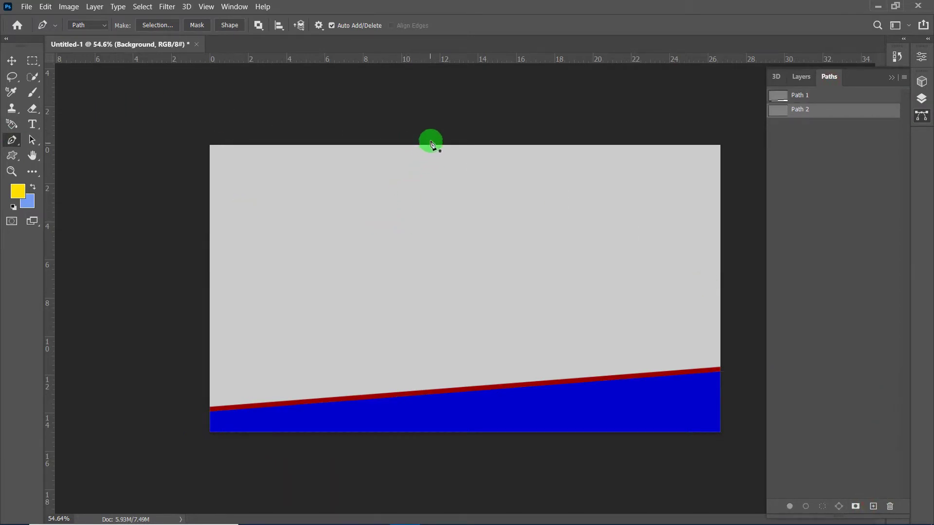
left_click(431, 122)
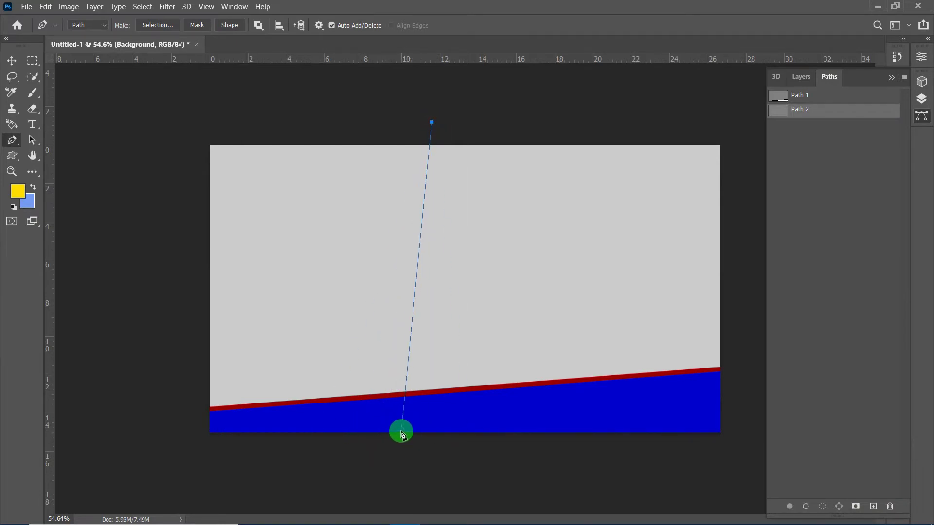
mouse_move(385, 448)
left_mouse_down()
mouse_move(321, 480)
mouse_move(255, 483)
left_mouse_up()
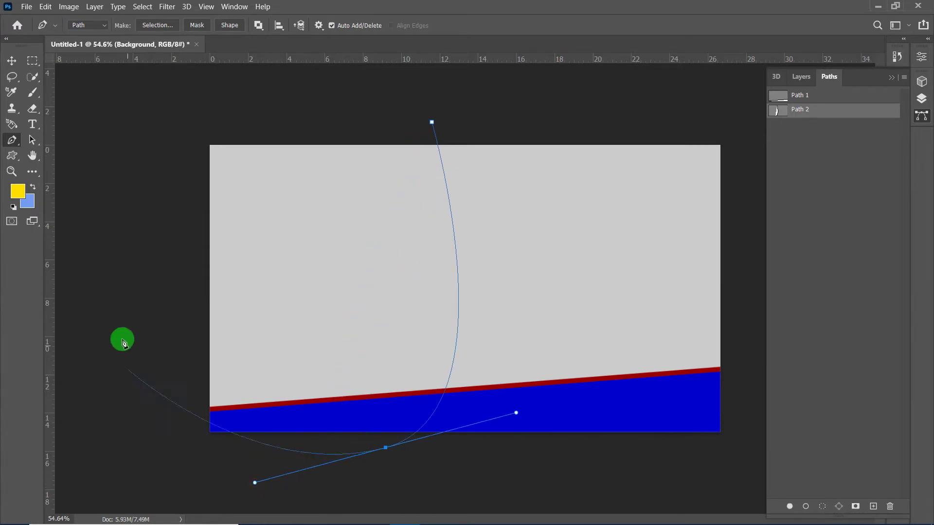
left_click(106, 432)
left_click(151, 117)
left_click(421, 121)
left_click(432, 123)
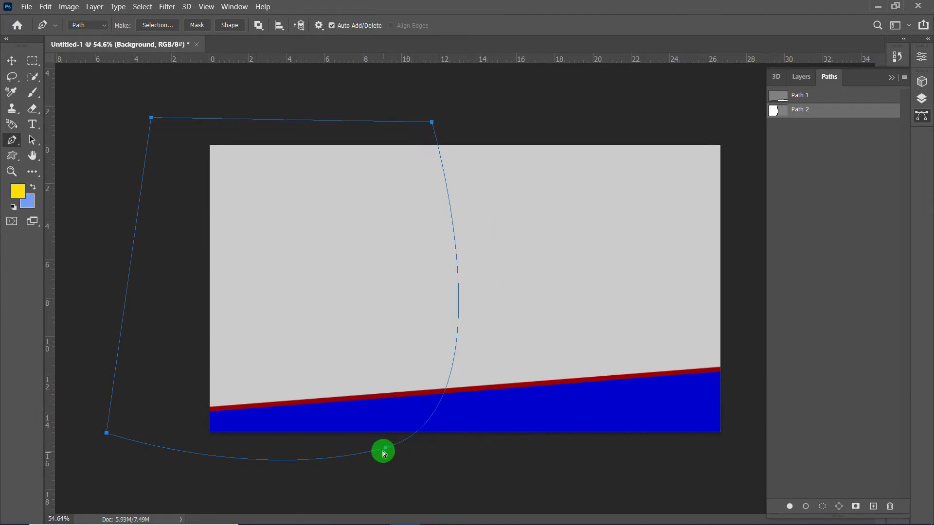
Shift Path 2 slightly left and refine its top-right and bottom anchors to reshape the curve.
left_click_drag(385, 449, 358, 445)
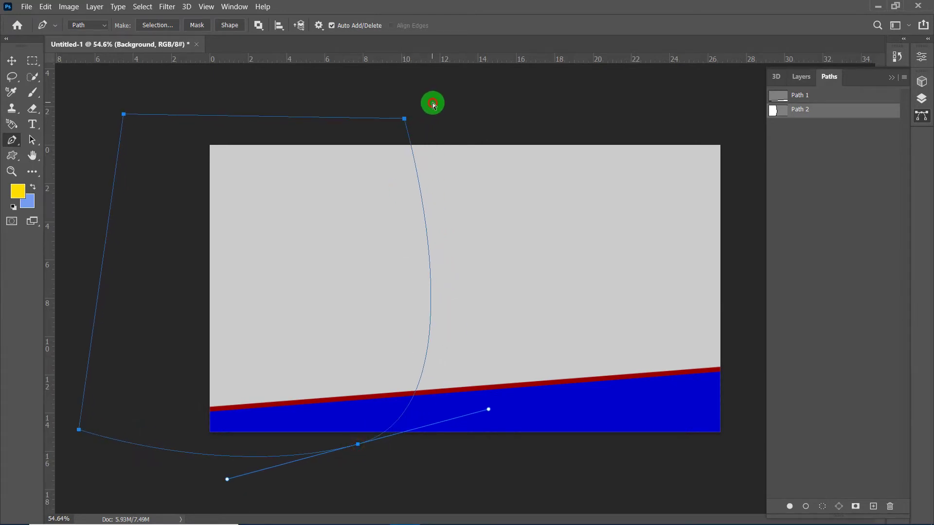
mouse_move(433, 104)
left_mouse_down()
mouse_move(391, 130)
mouse_move(435, 143)
mouse_move(435, 136)
left_mouse_up()
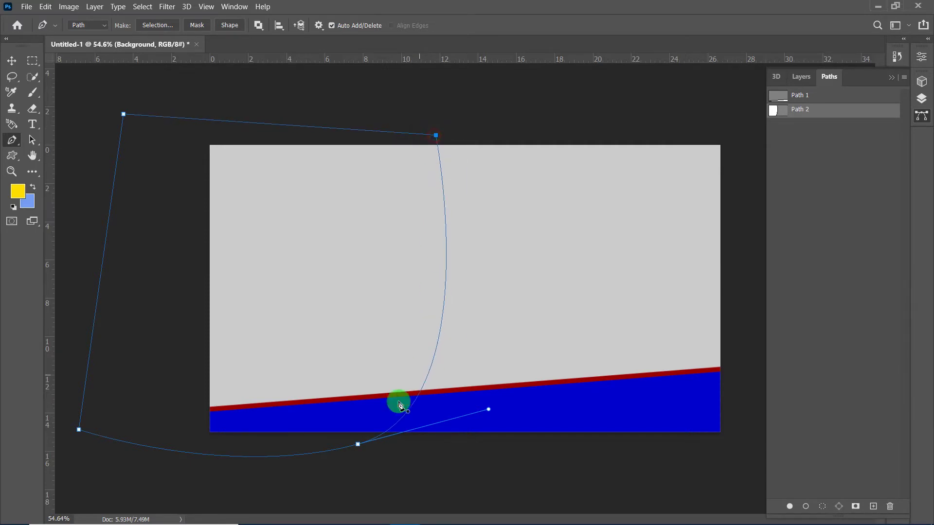
left_click_drag(359, 446, 330, 447)
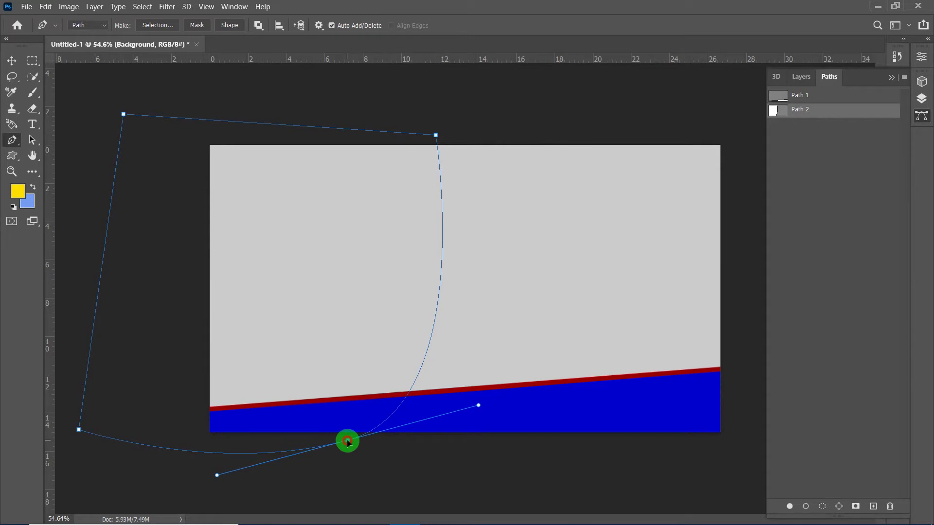
left_click_drag(328, 446, 329, 446)
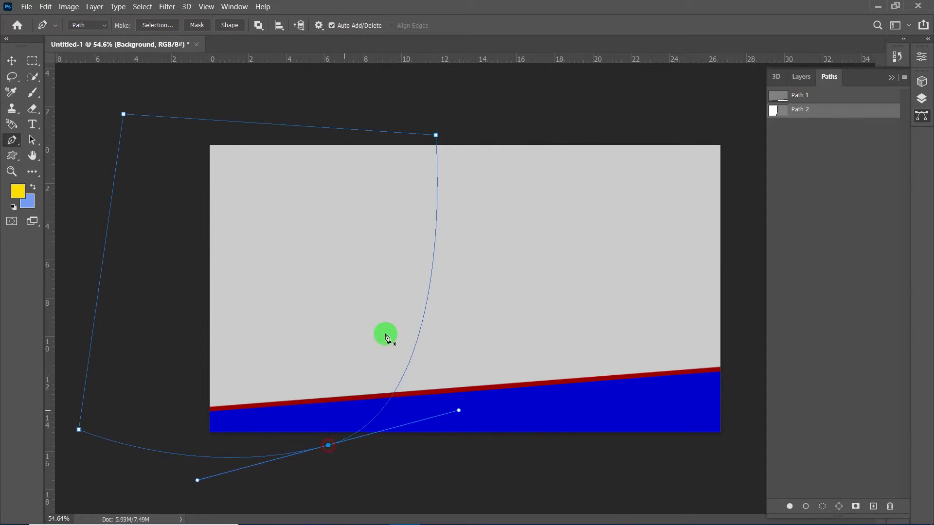
mouse_move(438, 139)
left_mouse_down()
mouse_move(454, 134)
mouse_move(416, 135)
mouse_move(426, 132)
left_mouse_up()
left_click(329, 445)
left_click_drag(329, 446, 334, 439)
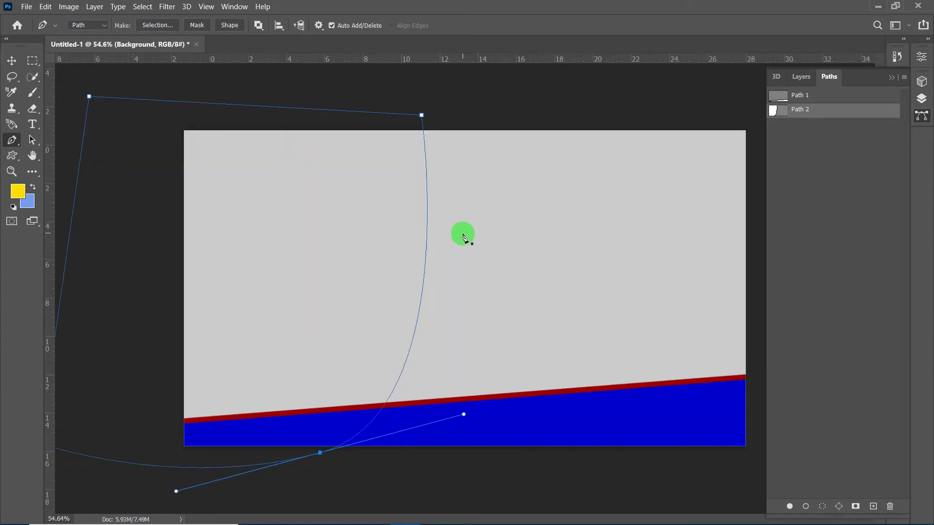
left_click(844, 142)
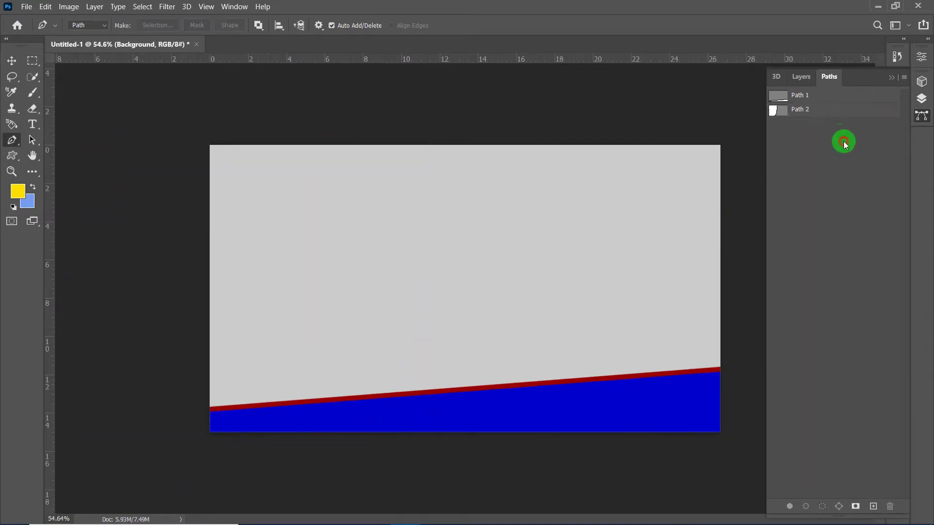
Load Path 2 as a selection and add a new Layer 2 above the Background.
left_click(783, 111)
left_click(777, 112, "ctrl")
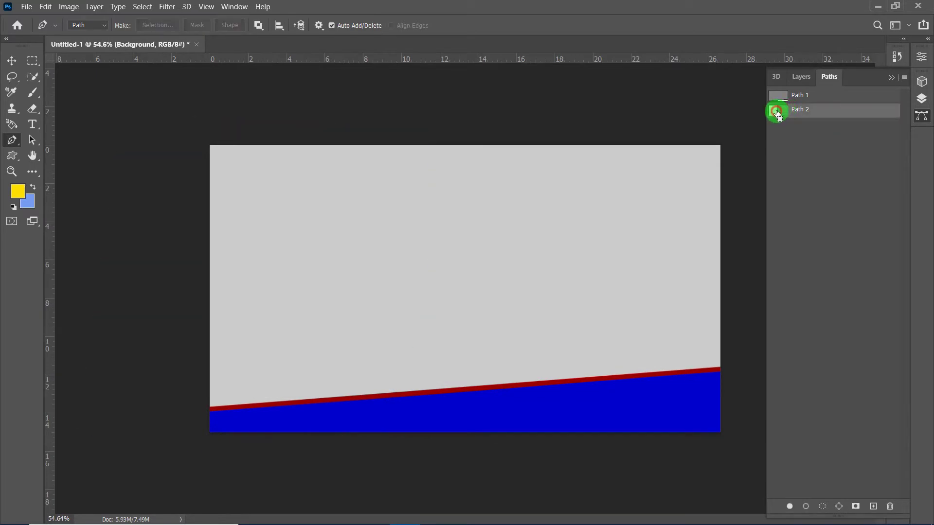
left_click(797, 79)
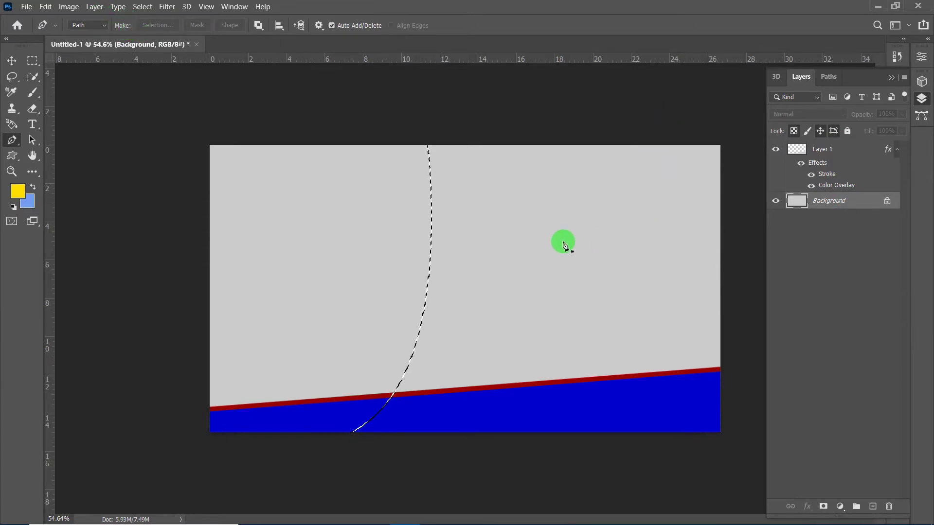
scroll(547, 321, "up", 2)
scroll(547, 322, "down", 2)
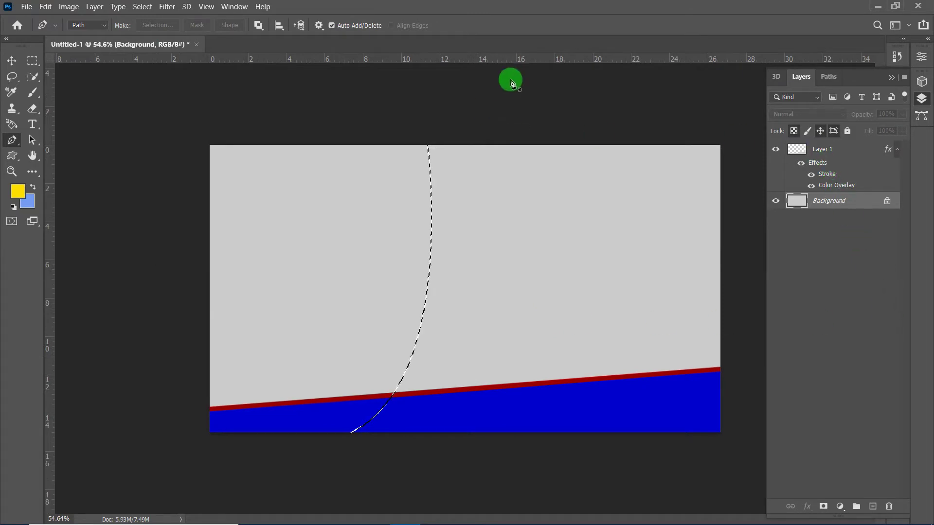
left_click(94, 7)
mouse_move(110, 19)
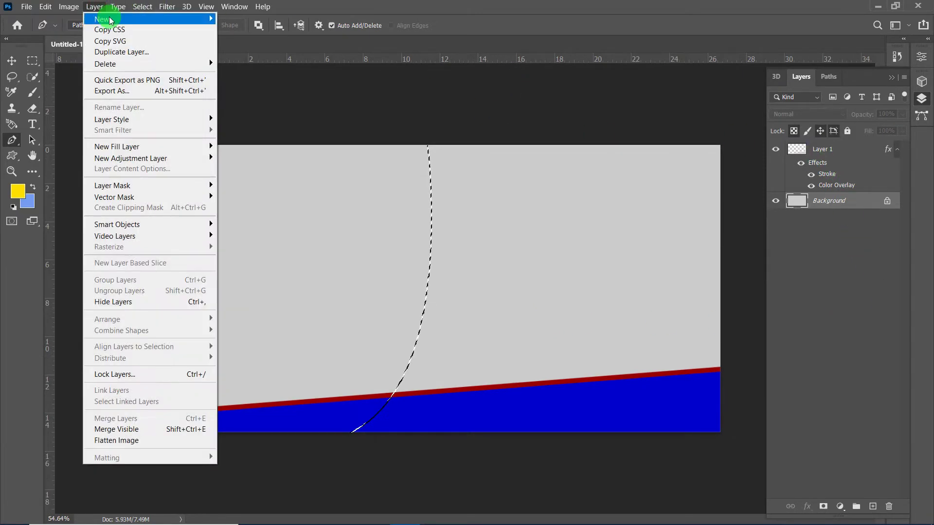
left_click(246, 124)
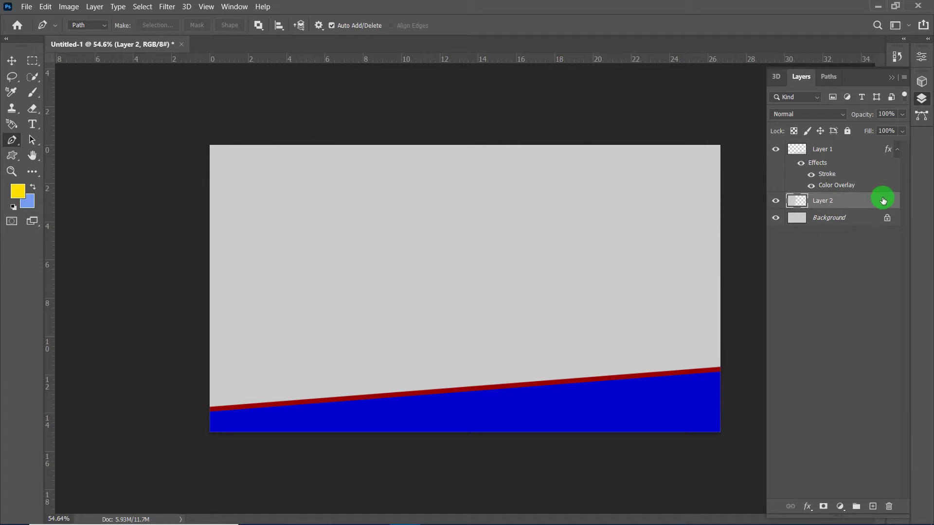
Give Layer 2 a solid blue Color Overlay.
double_click(883, 201)
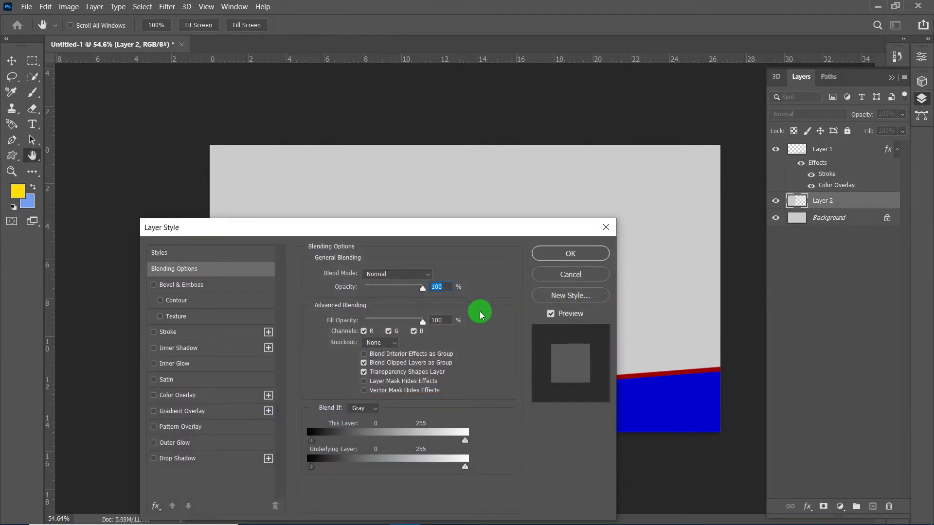
left_click(194, 396)
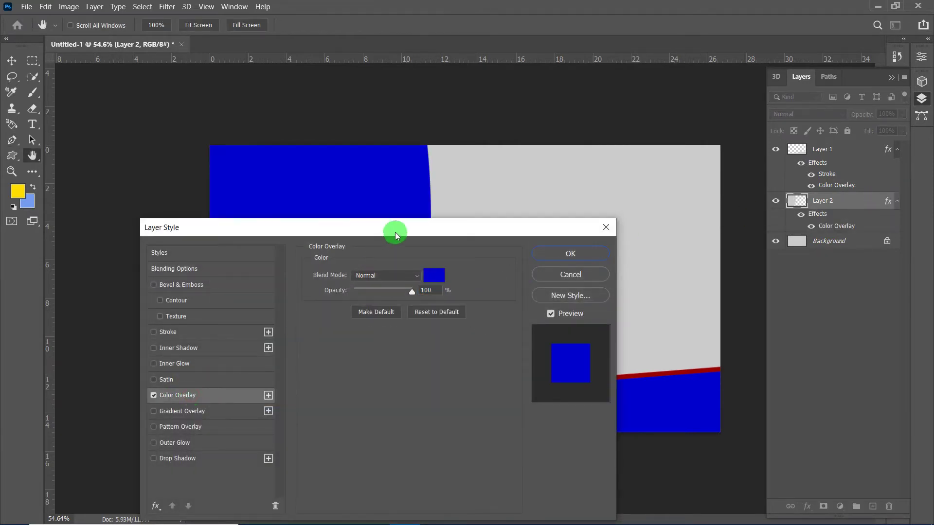
left_click_drag(395, 232, 377, 257)
left_click(566, 282)
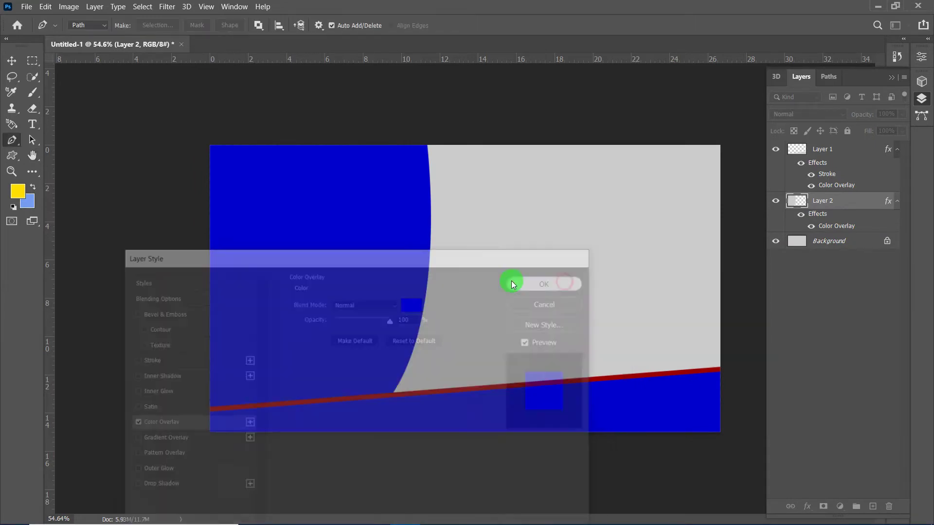
key("p")
Free-transform Layer 2's blue shape slightly wider to the right, to about 102.4%.
key("ctrl+t")
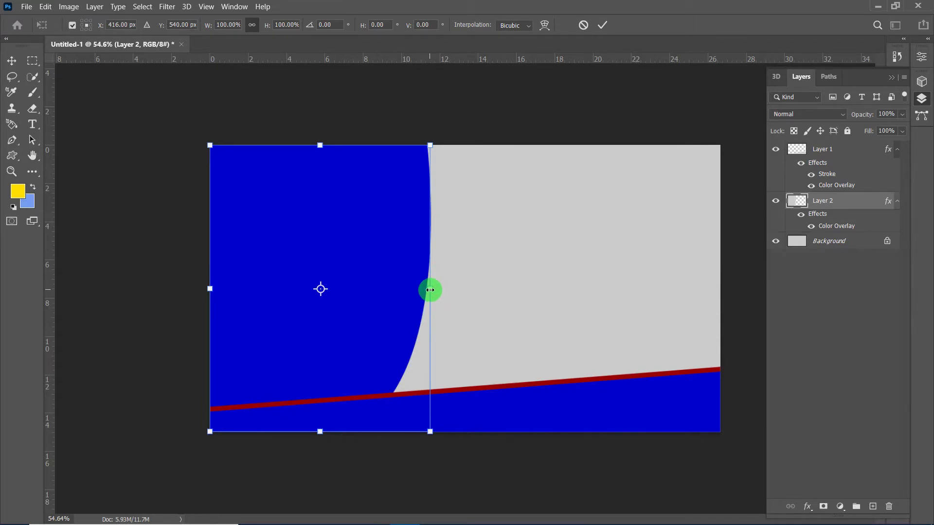
left_click_drag(431, 290, 435, 288)
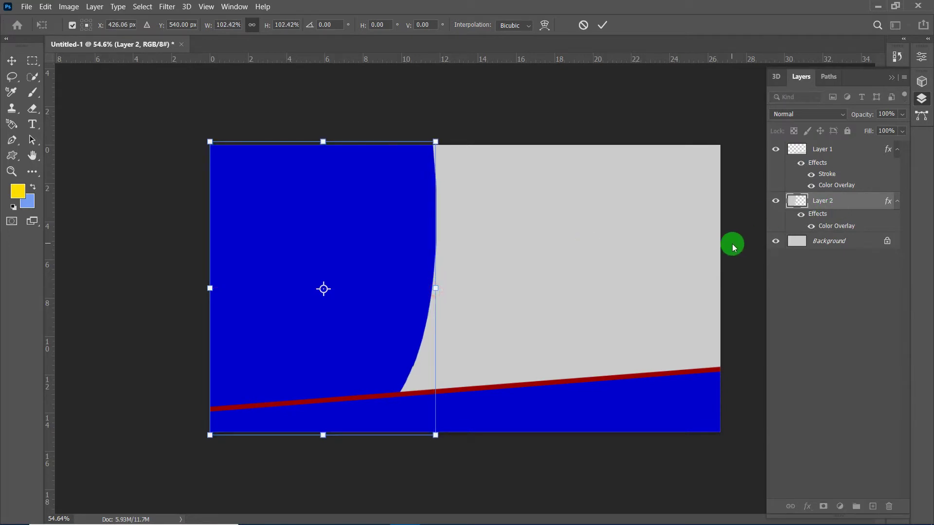
key("Return")
key("p")
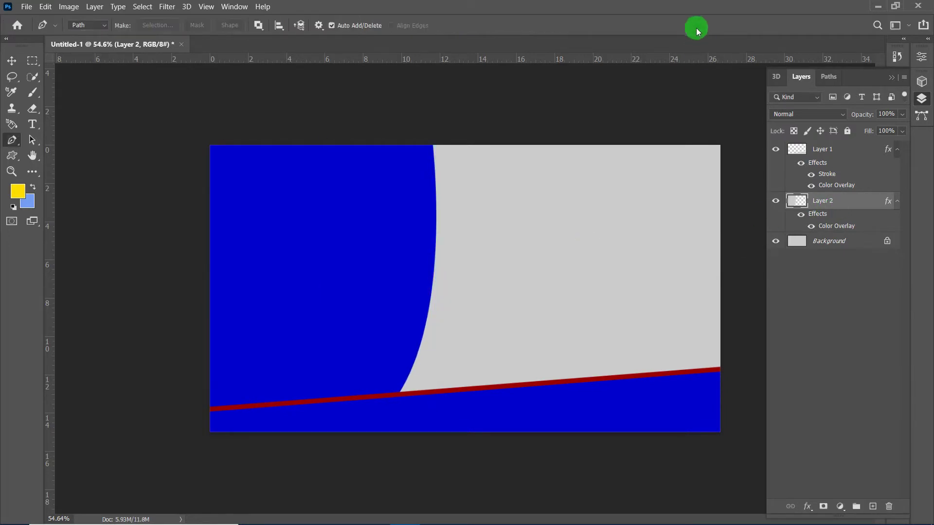
Add a red Stroke outline to Layer 2's blue shape.
double_click(879, 204)
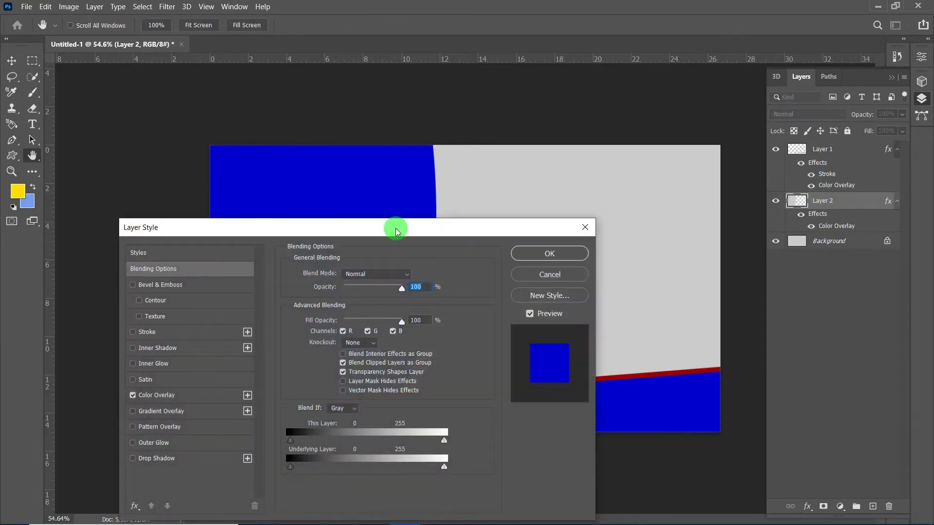
left_click_drag(395, 225, 440, 226)
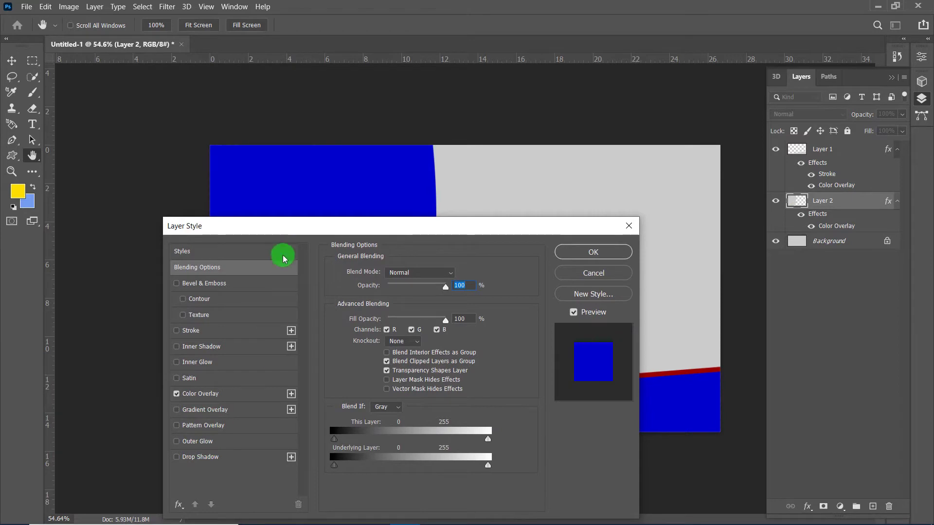
left_click_drag(294, 232, 351, 294)
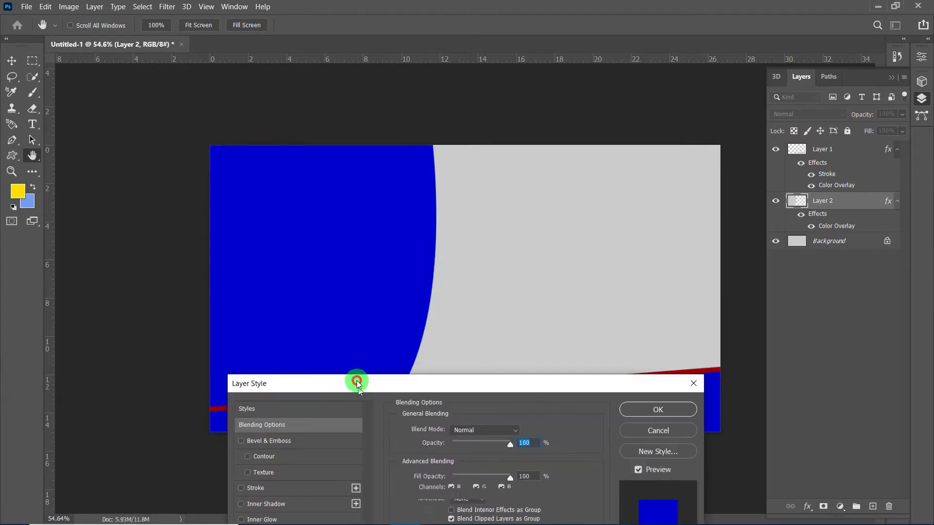
left_click(244, 392)
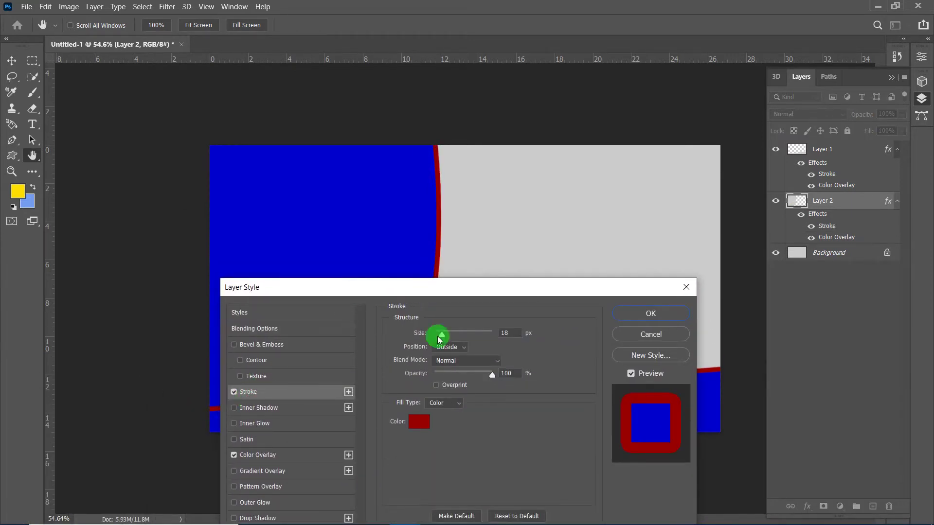
left_click(651, 313)
key("p")
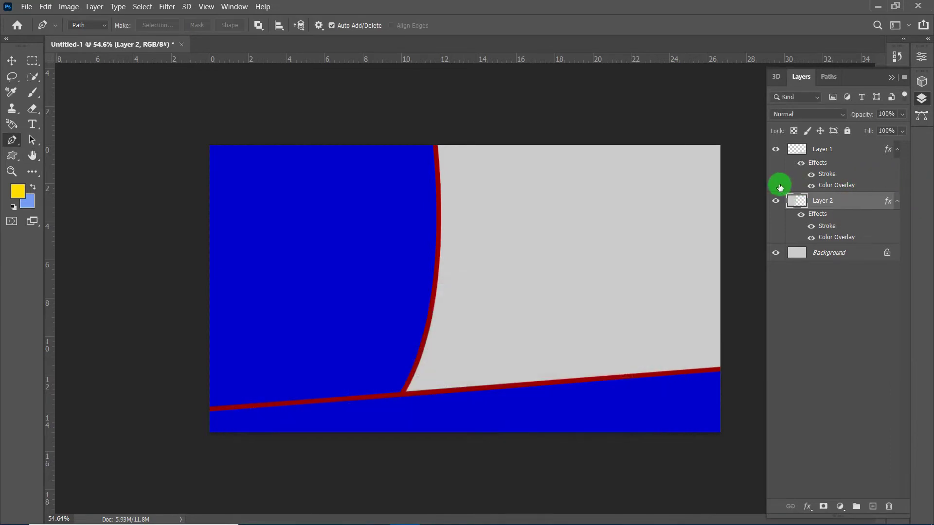
Toggle Path 2's outline in the Paths panel, then hide Layer 2 and Layer 1.
left_click(828, 77)
left_click(797, 112)
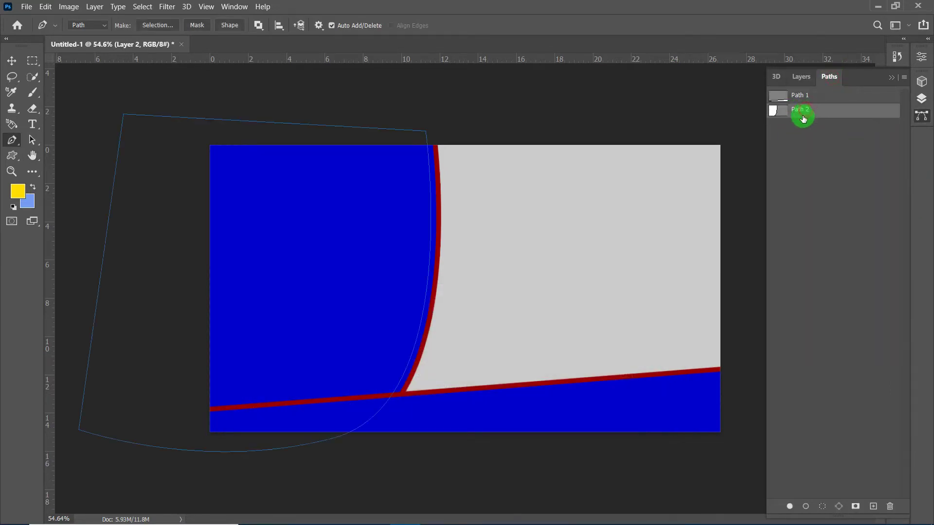
left_click(774, 114)
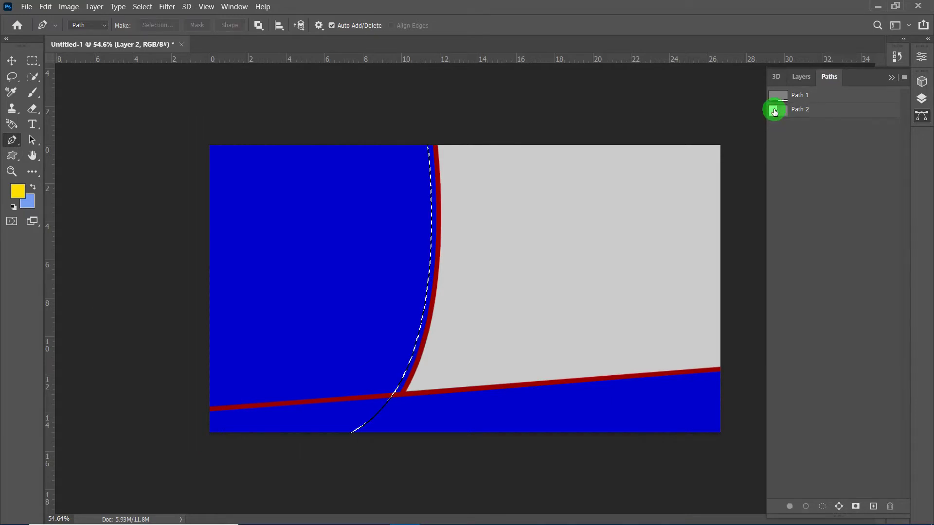
left_click(800, 78)
left_click(786, 206)
left_click(778, 202)
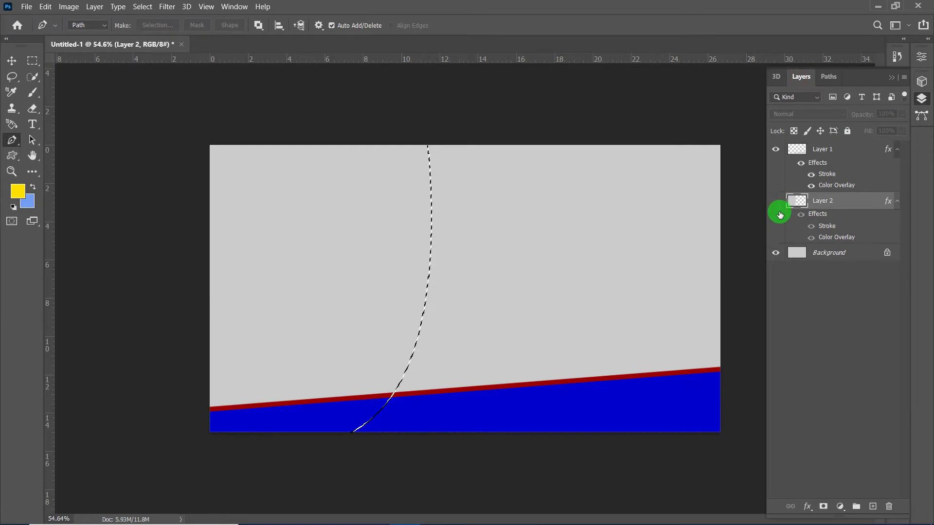
left_click(776, 149)
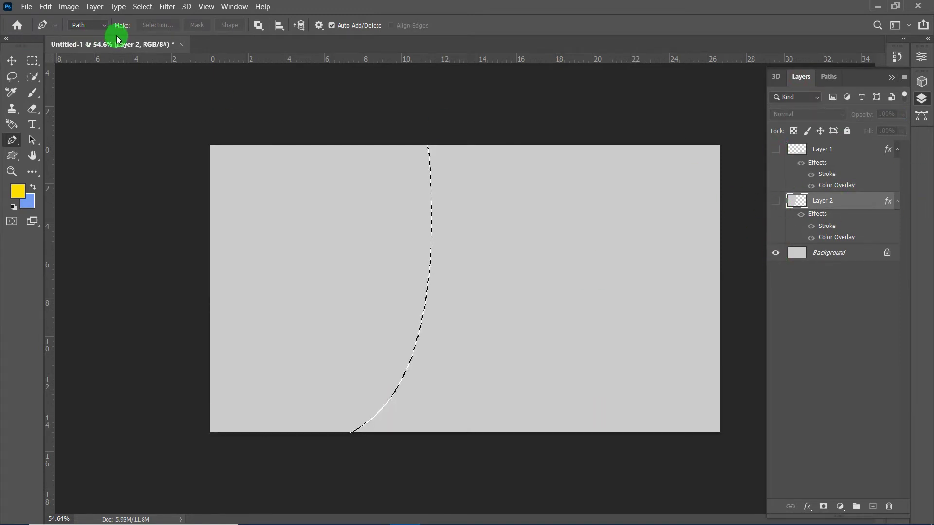
Float Untitled-1 in its own window and open the 20199281 photo from Downloads > Images.
left_click_drag(117, 44, 134, 121)
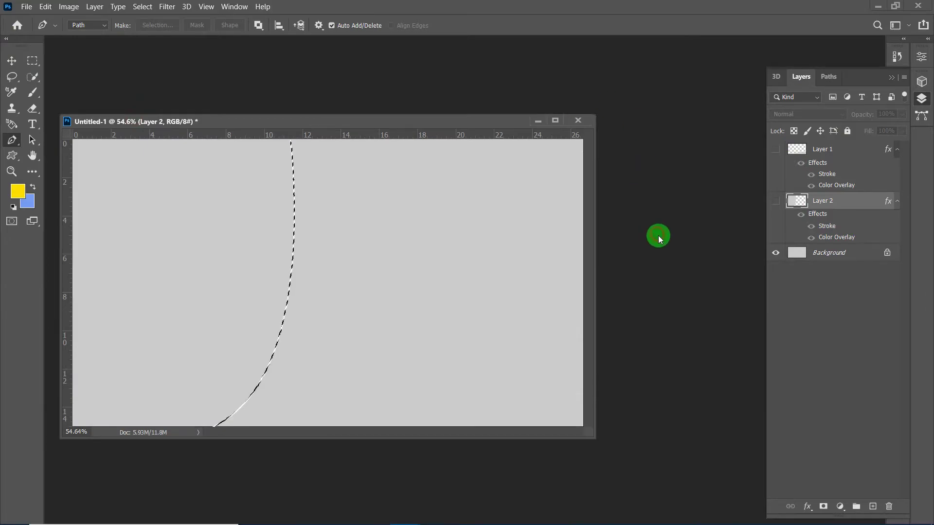
double_click(657, 235)
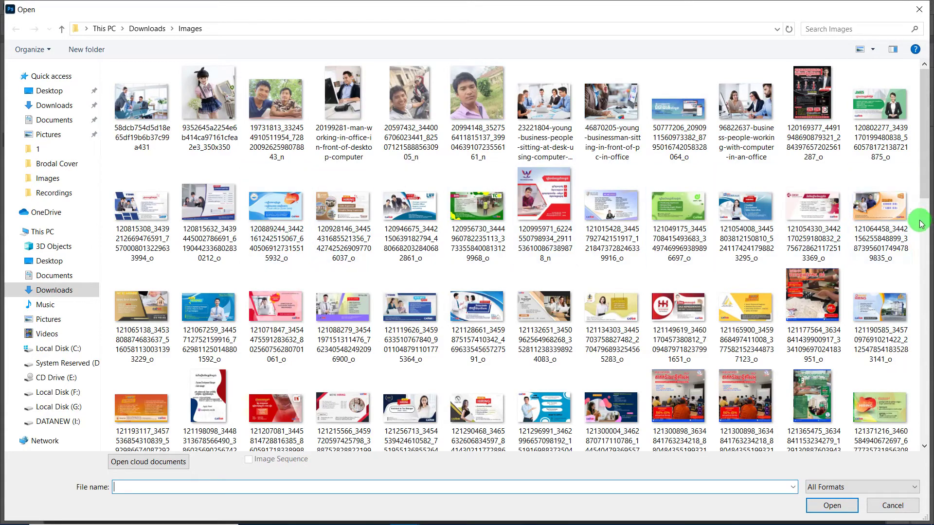
left_click_drag(925, 167, 929, 285)
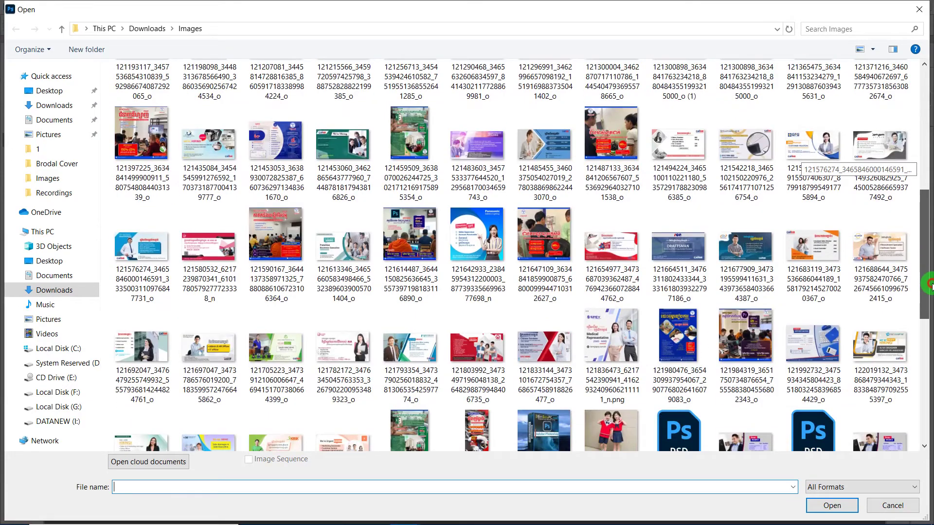
mouse_move(929, 284)
left_mouse_down()
mouse_move(921, 384)
mouse_move(929, 160)
left_mouse_up()
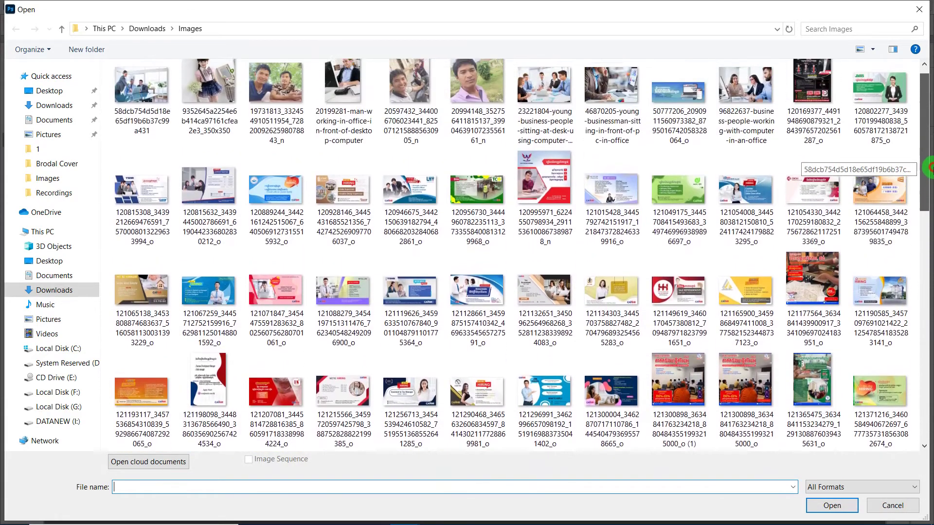
double_click(360, 99)
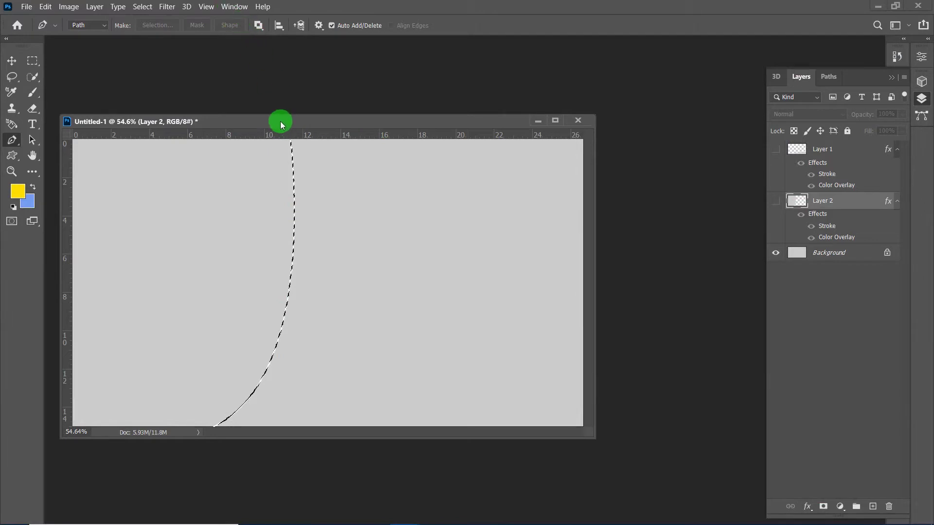
Float the office photo in its own window and zoom it out one step.
left_click(364, 128)
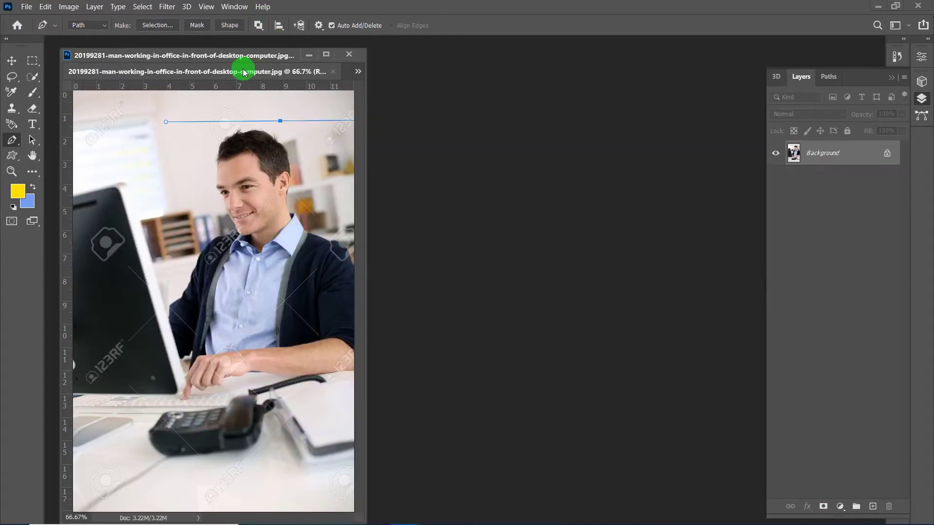
left_click_drag(246, 72, 445, 102)
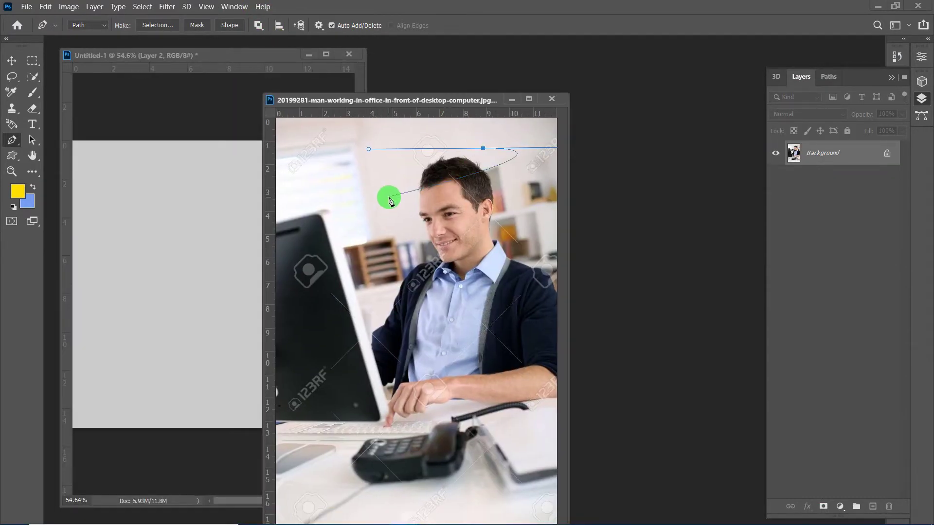
key("Escape")
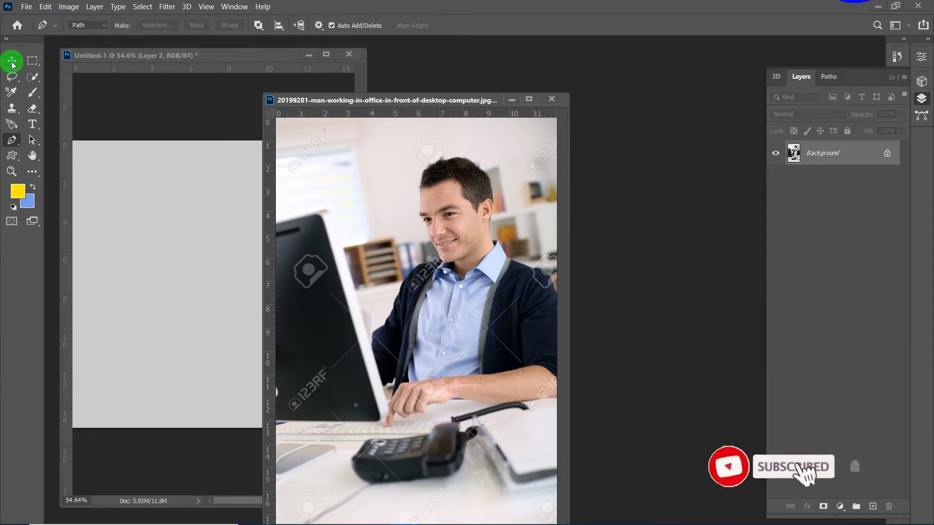
left_click(20, 70)
key("ctrl+minus")
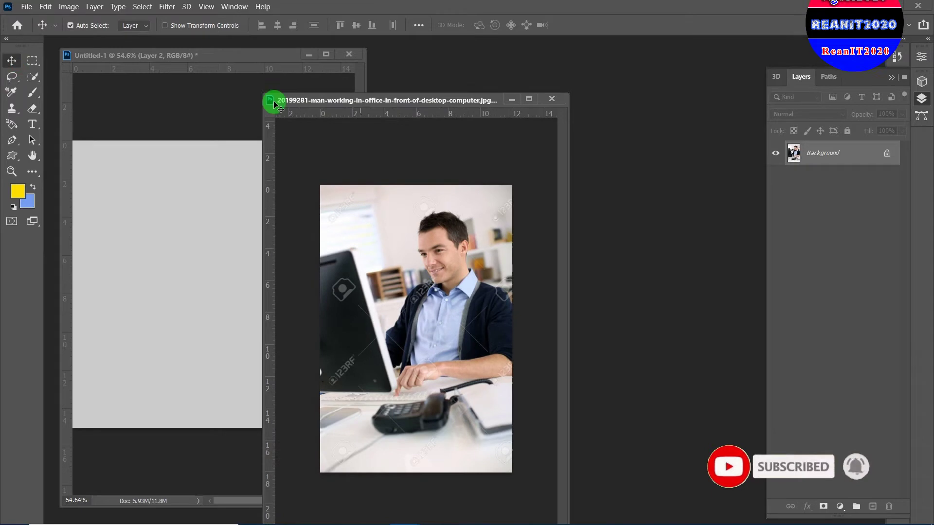
left_click(45, 7)
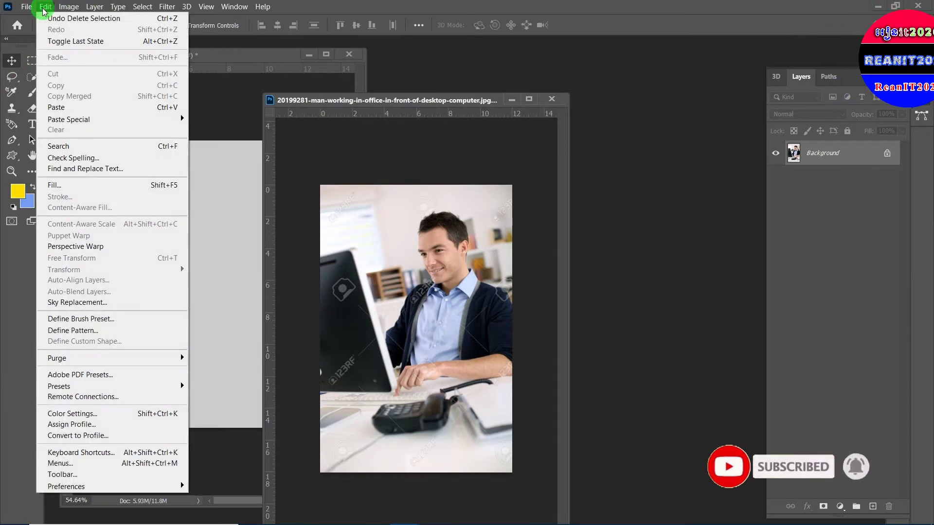
left_click(438, 103)
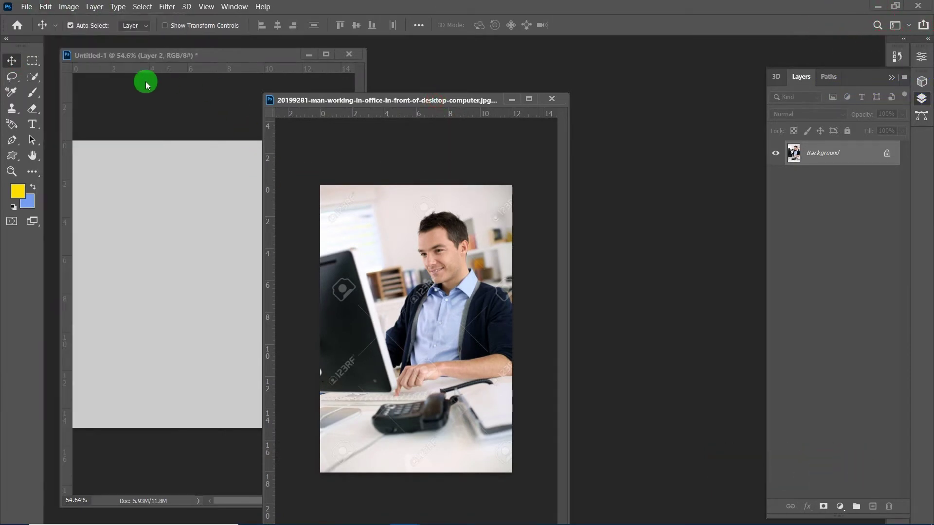
Marquee-select the entire office photo and copy it.
left_click(33, 61)
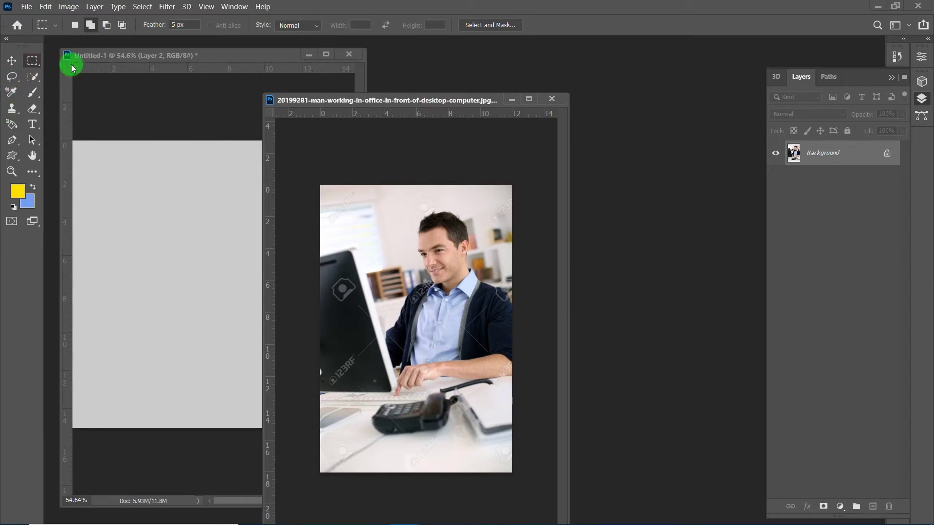
left_click_drag(290, 147, 585, 522)
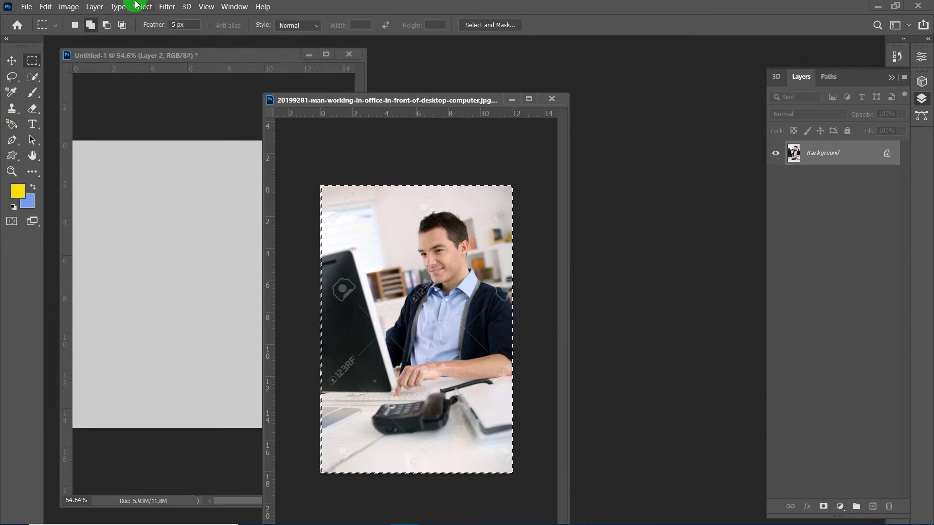
left_click(416, 163)
type("0")
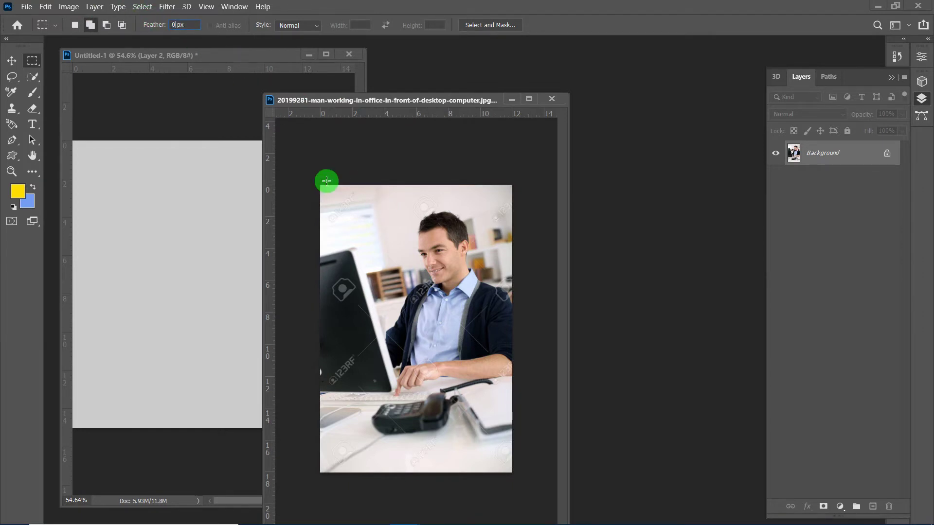
left_click_drag(296, 162, 630, 521)
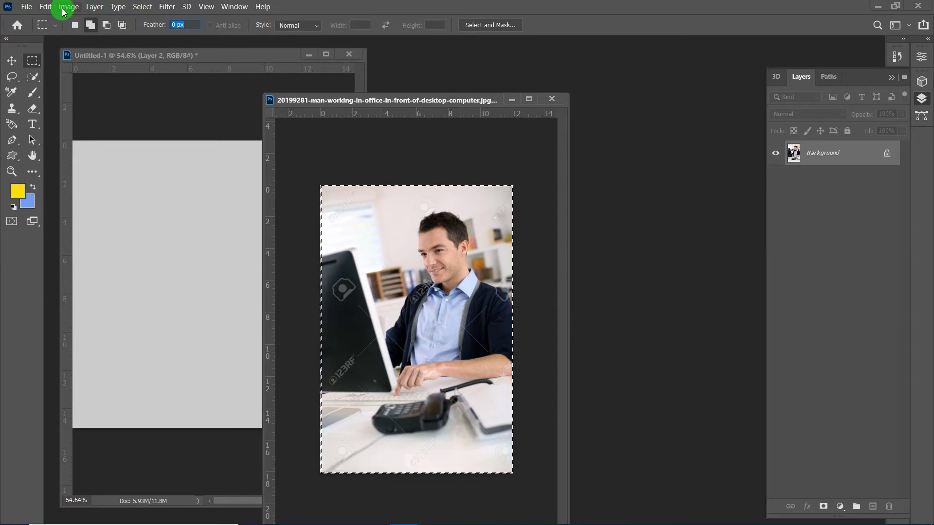
left_click(45, 6)
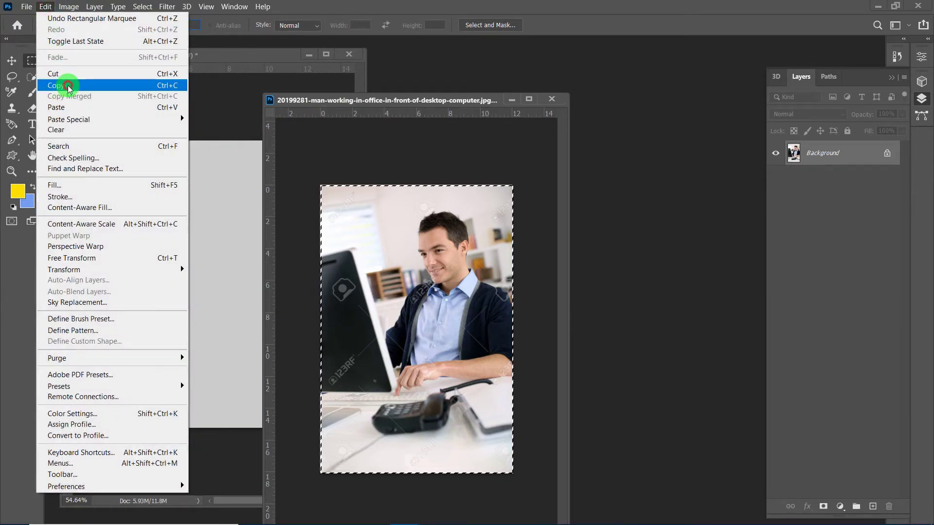
left_click(61, 88)
left_click(264, 56)
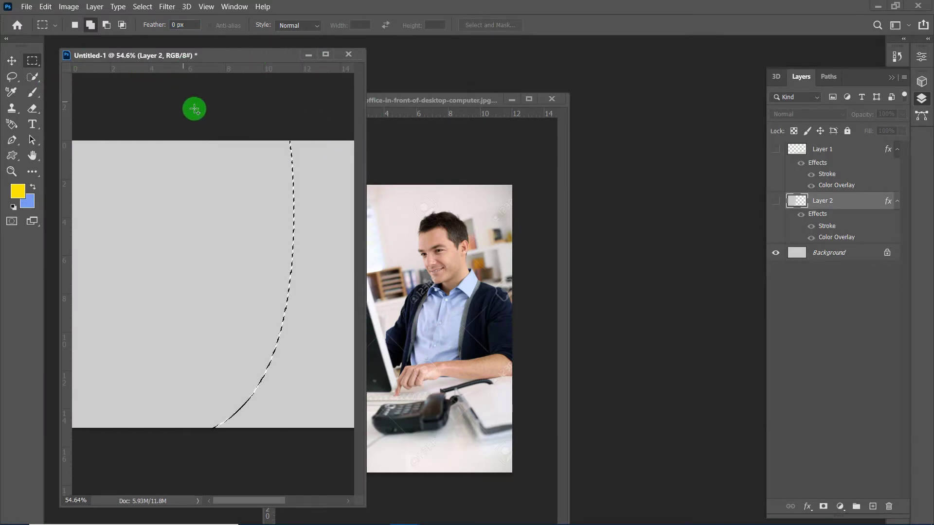
Try pasting the photo in place as a new layer twice, undoing each attempt.
scroll(191, 98, "down", 2)
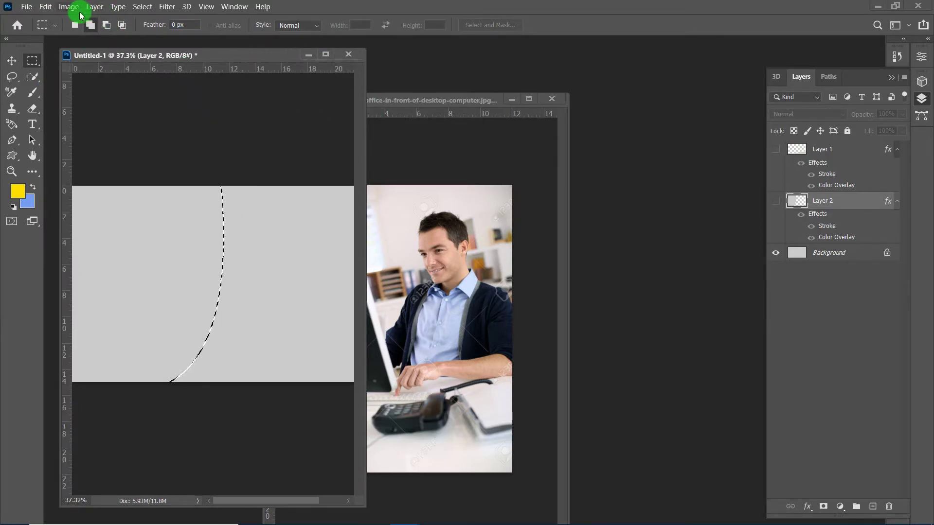
left_click(46, 6)
mouse_move(88, 119)
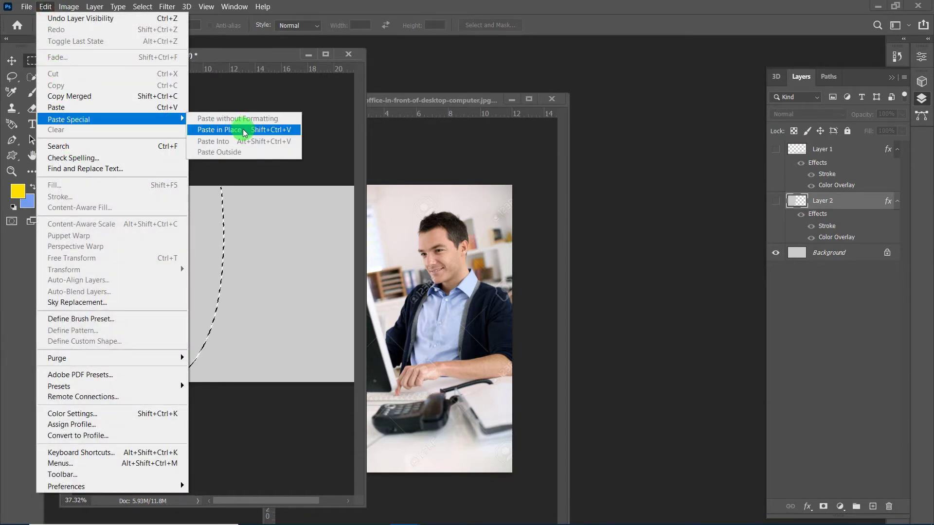
left_click(244, 133)
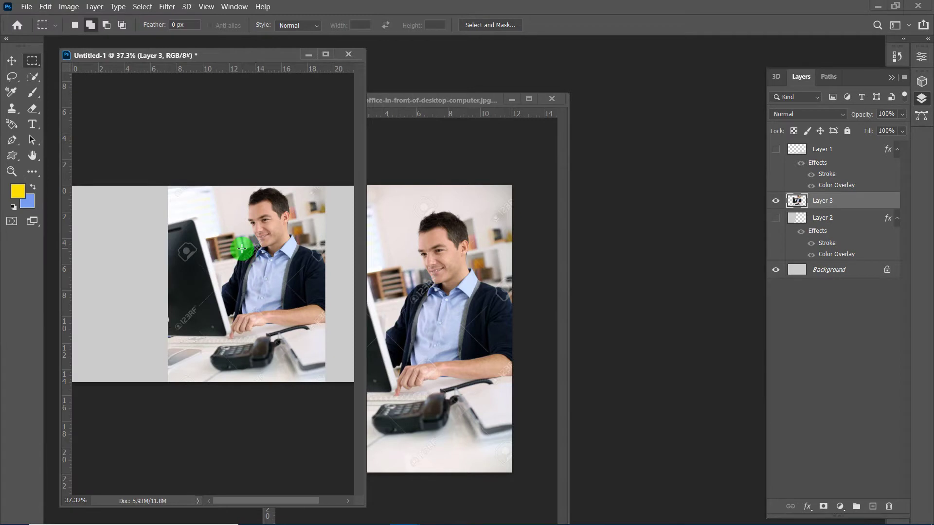
key("ctrl+z")
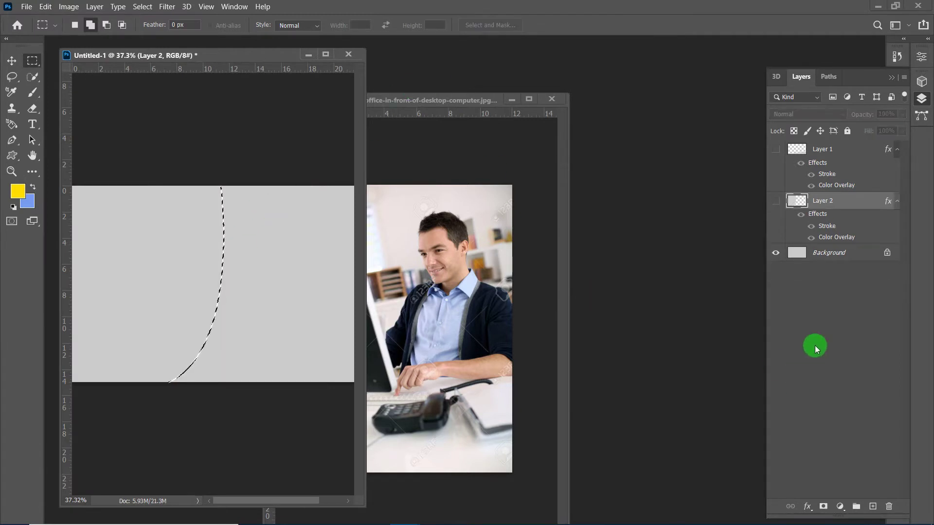
left_click(827, 252)
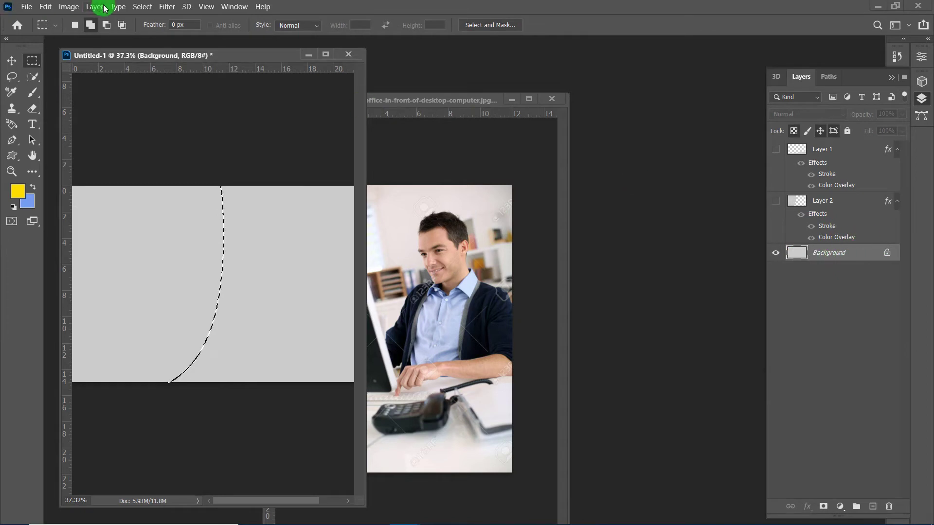
left_click(44, 7)
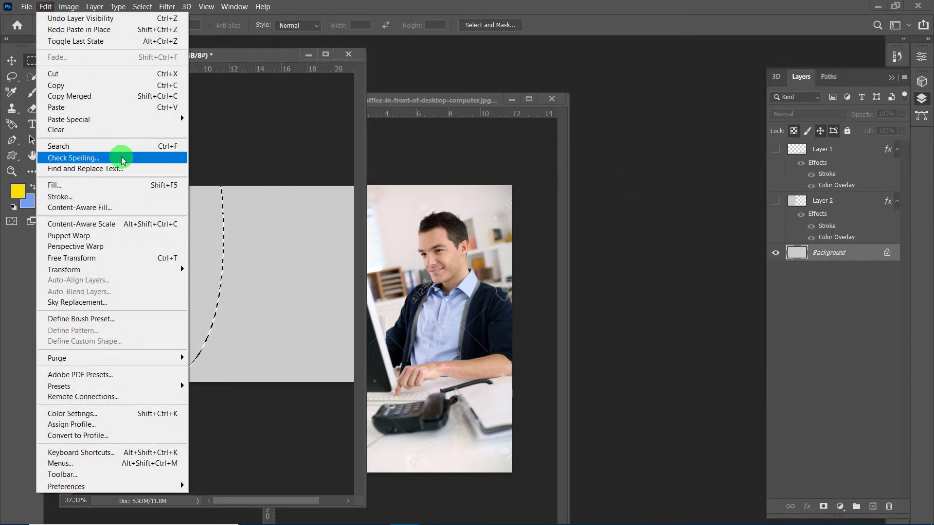
mouse_move(68, 119)
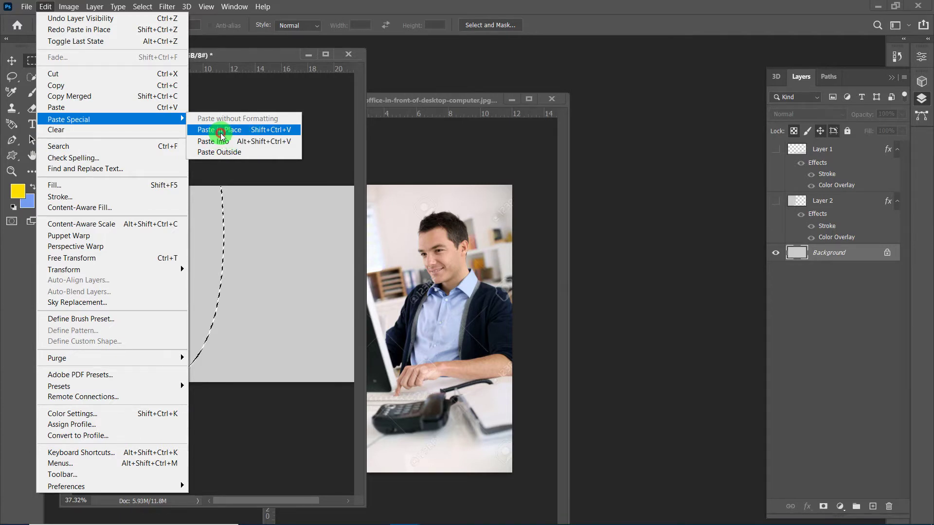
left_click(221, 131)
key("ctrl+z")
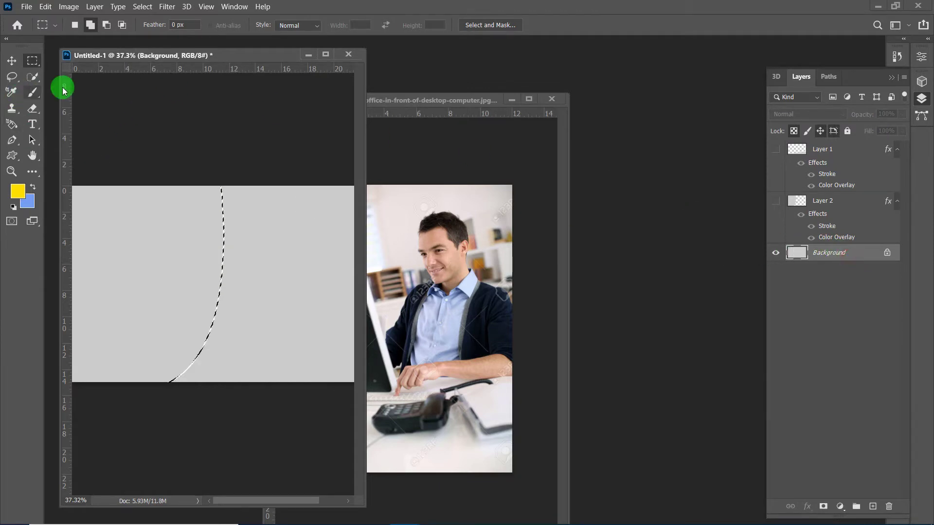
Paste Into the curved selection, creating masked photo Layer 3.
left_click(45, 6)
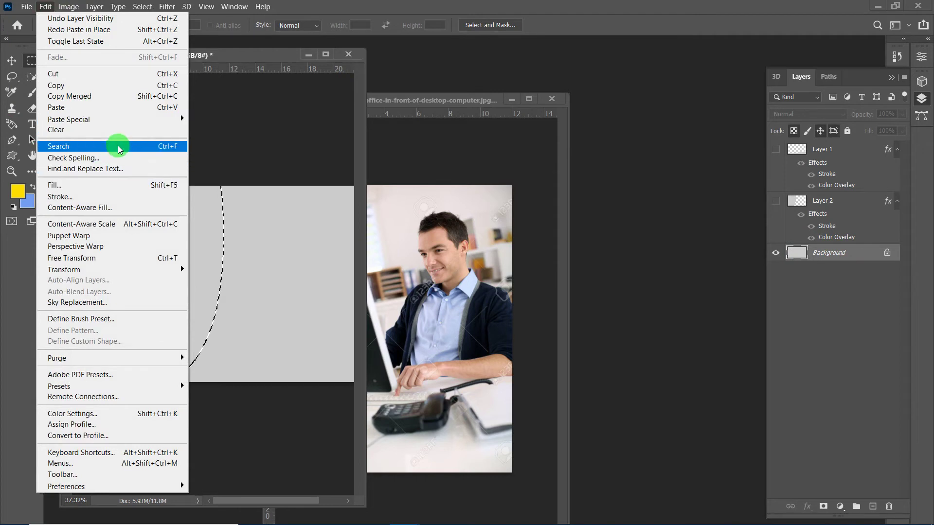
mouse_move(69, 119)
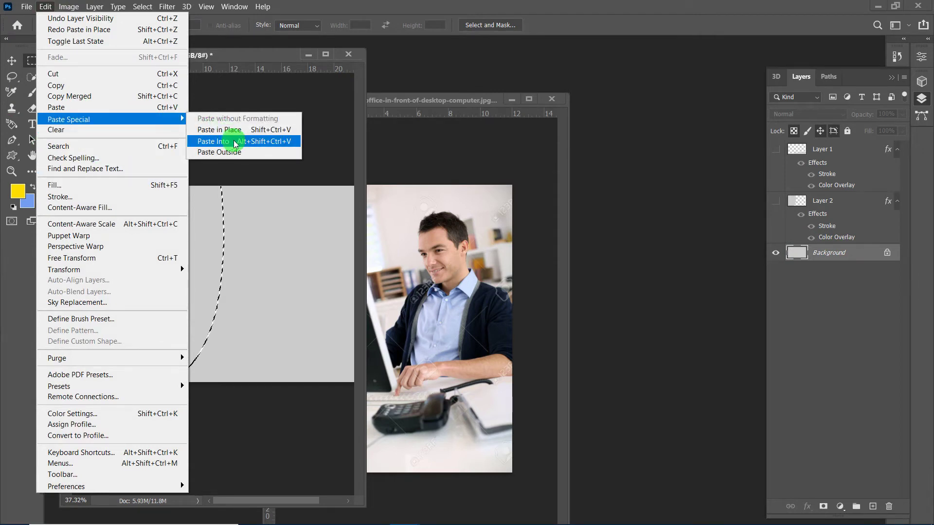
left_click(234, 143)
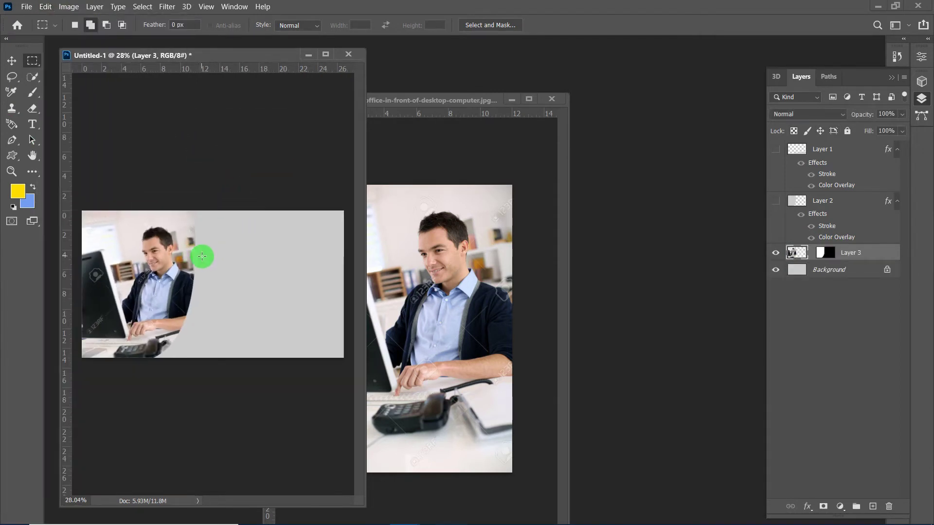
scroll(201, 256, "up", 1)
scroll(173, 232, "down", 3)
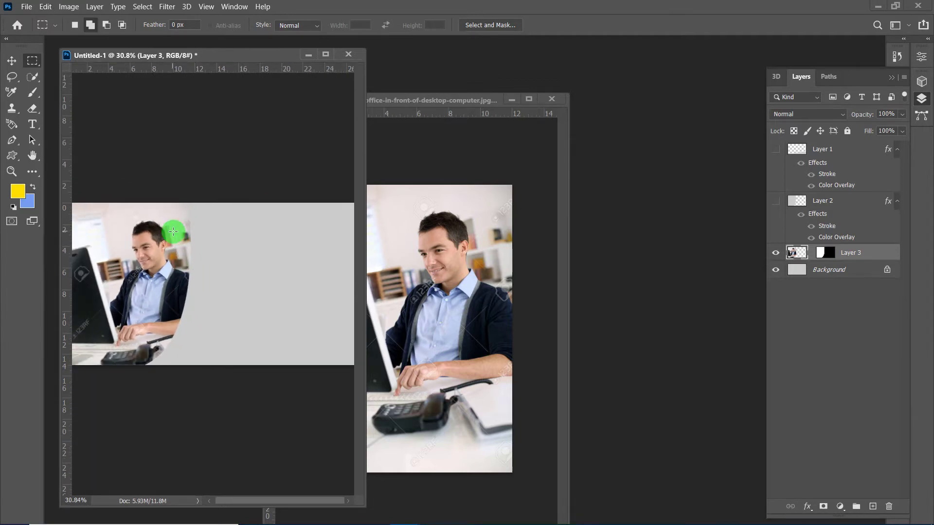
scroll(176, 233, "down", 1)
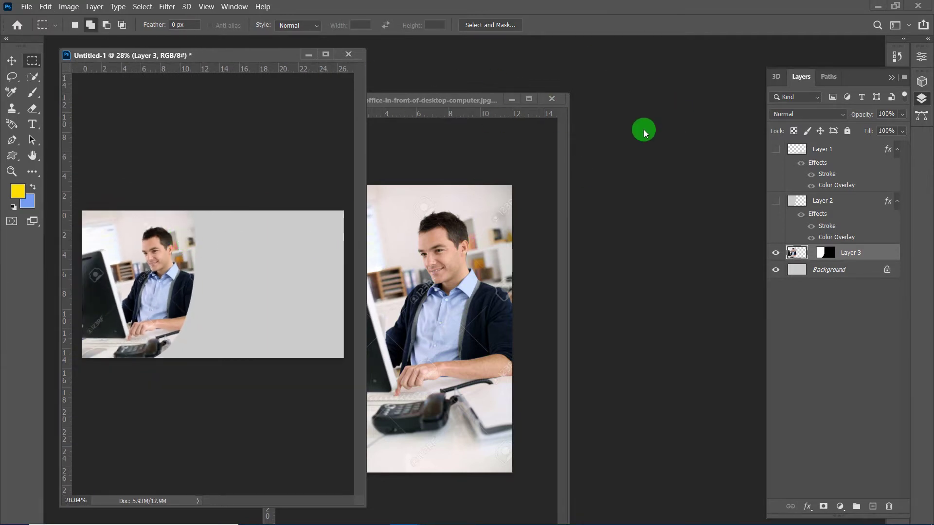
Close the original office photo without saving changes.
left_click(486, 100)
key("ctrl+a")
left_click(551, 99)
left_click(474, 208)
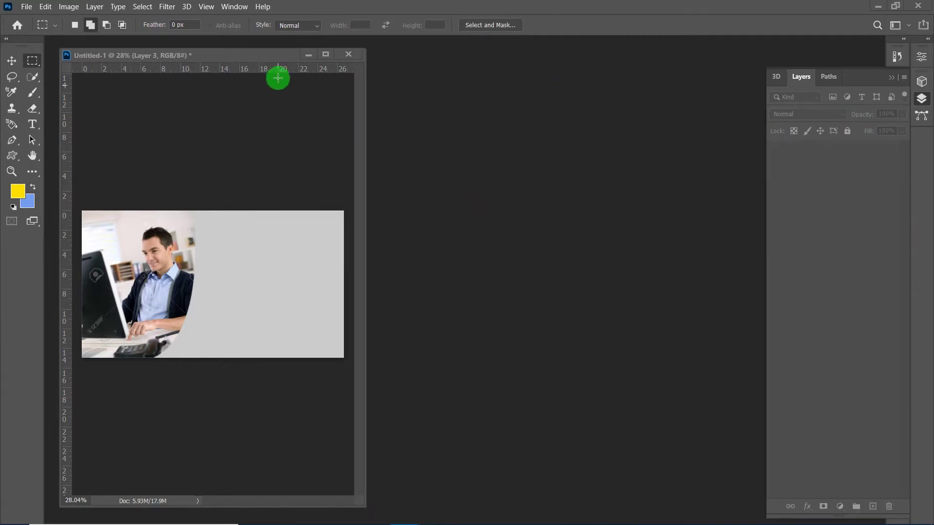
Make the blue-shapes Layer 2 visible and move photo Layer 3 to the top of the stack.
left_click_drag(258, 56, 328, 69)
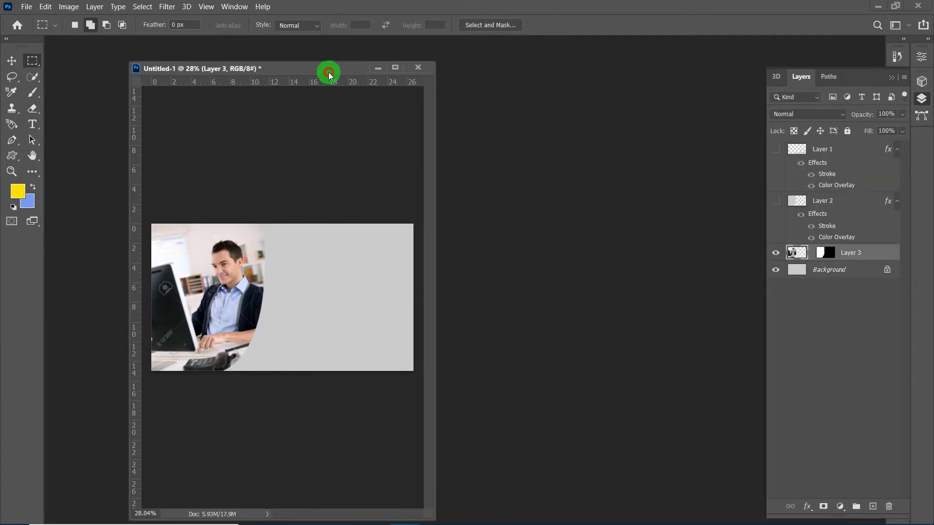
left_click(778, 202)
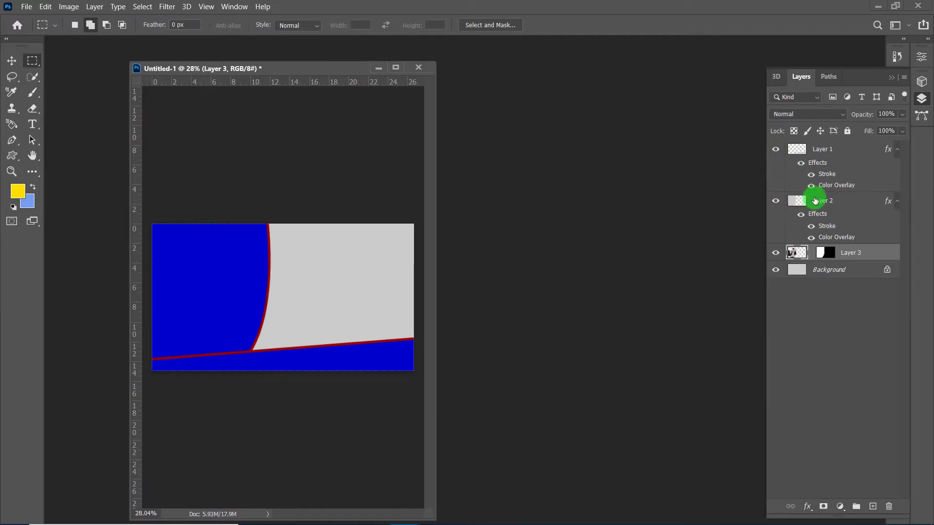
left_click(821, 152)
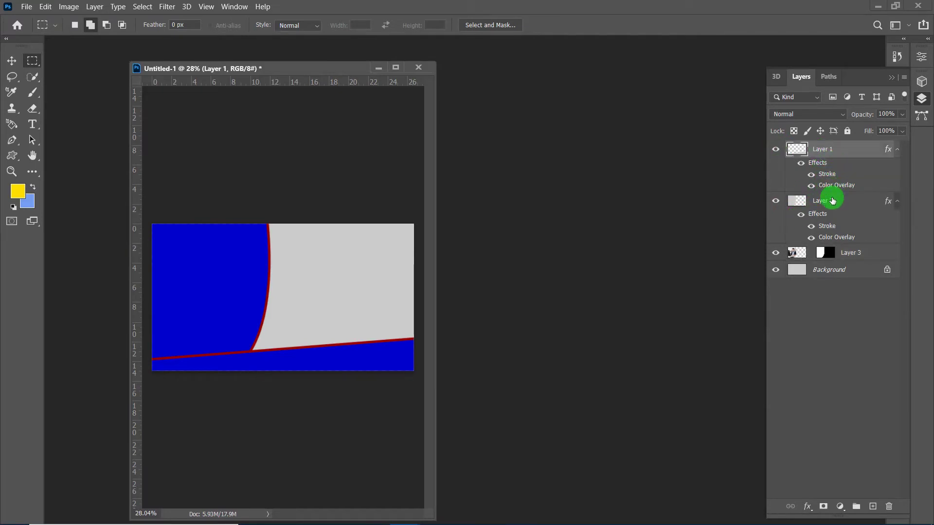
left_click(832, 200)
left_click(832, 156, "ctrl")
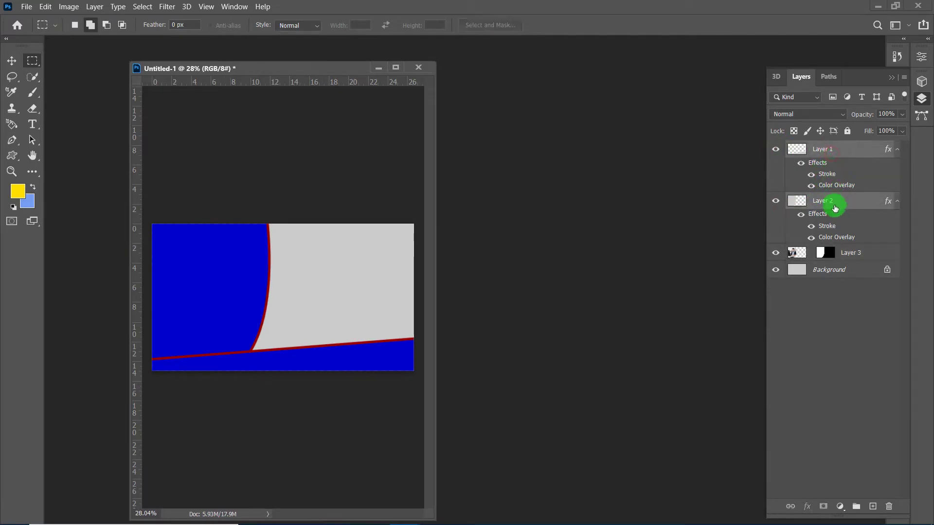
left_click_drag(863, 258, 868, 155)
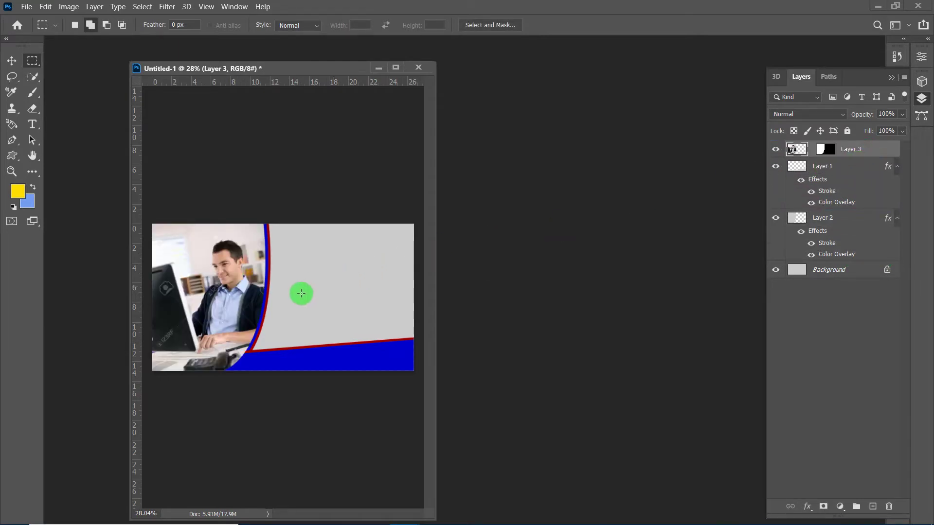
Place Layer 1 above the photo layer so the red-and-blue border overlaps its edge.
scroll(284, 298, "up", 2)
scroll(284, 298, "up", 2)
scroll(284, 298, "down", 2)
scroll(323, 312, "down", 2)
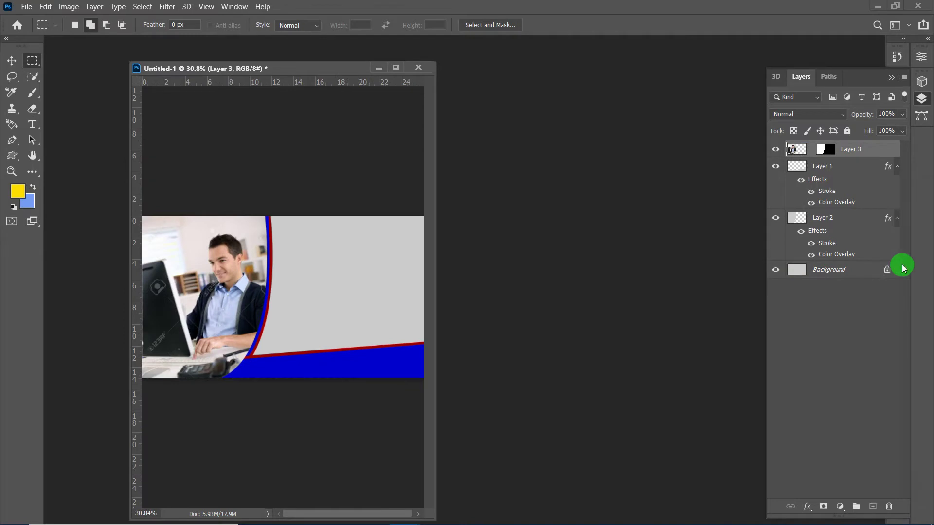
left_click(829, 217)
left_click_drag(830, 170, 857, 212)
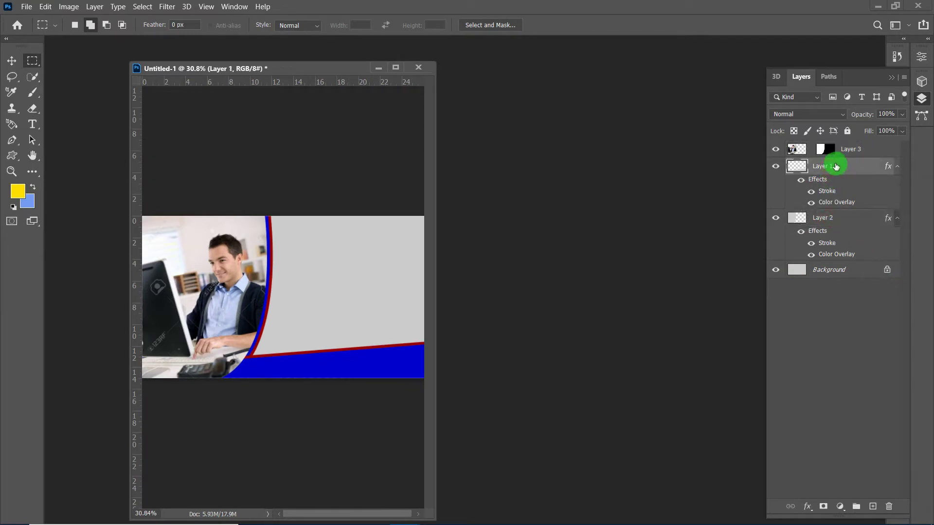
mouse_move(857, 212)
left_mouse_down()
mouse_move(867, 136)
mouse_move(870, 146)
left_mouse_up()
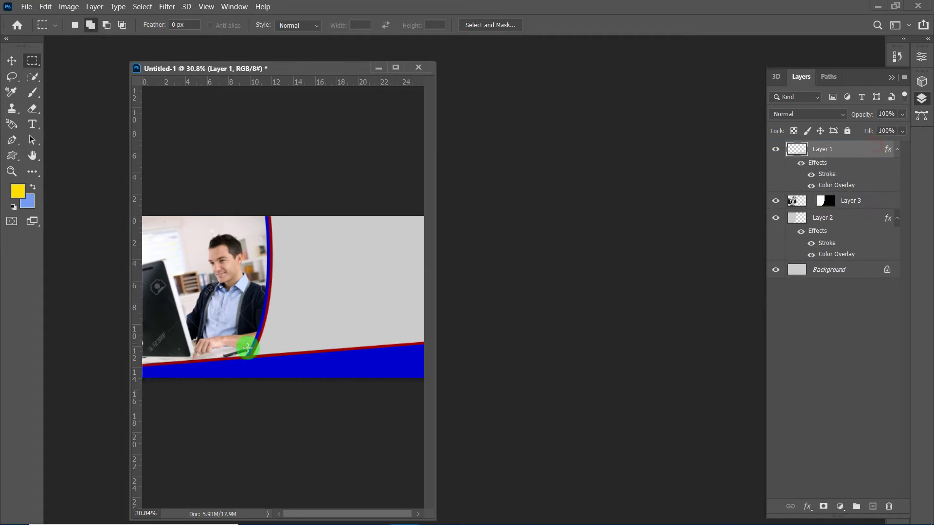
Widen the poster window and scroll to review the framed photo.
scroll(338, 311, "down", 1)
scroll(338, 311, "up", 1)
scroll(338, 311, "down", 1)
scroll(338, 313, "up", 1)
scroll(338, 312, "down", 1)
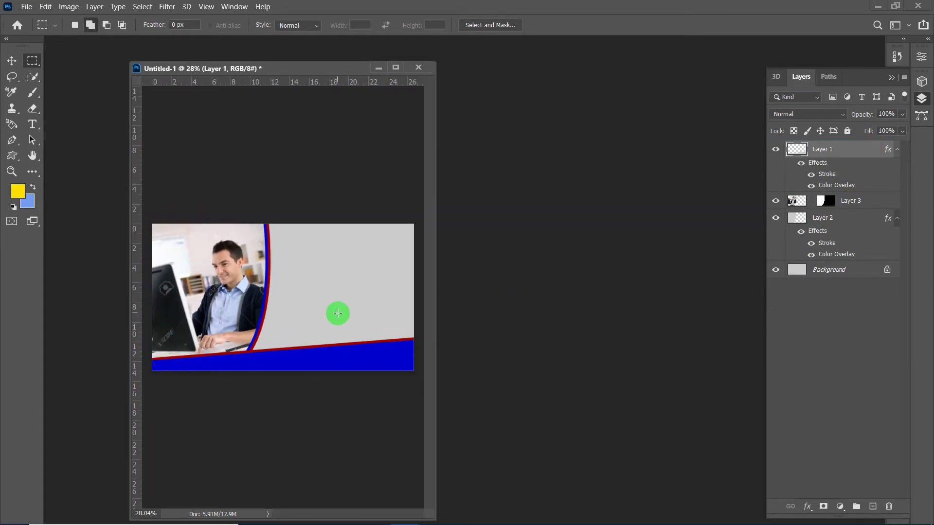
scroll(316, 319, "down", 1)
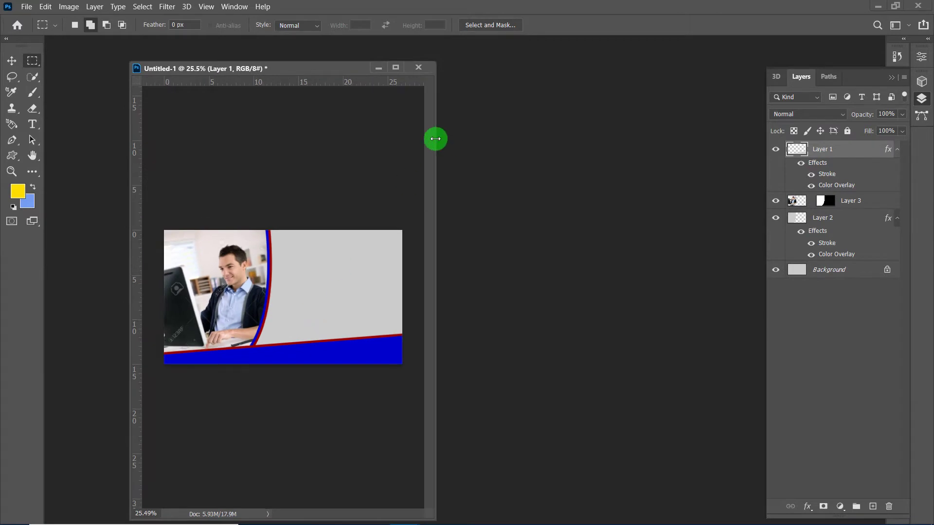
left_click_drag(435, 139, 660, 165)
scroll(399, 286, "up", 1)
scroll(400, 286, "up", 1)
scroll(399, 286, "up", 1)
scroll(400, 286, "down", 1)
scroll(400, 286, "down", 1)
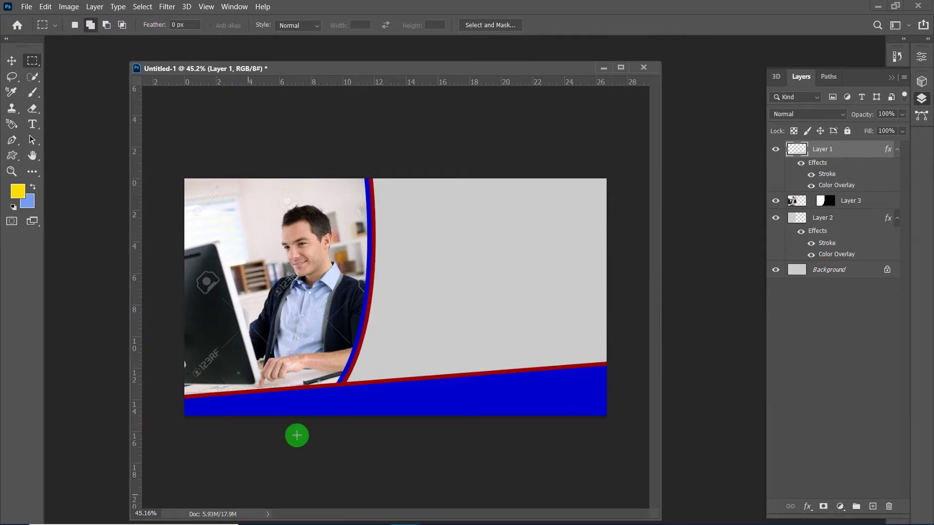
scroll(388, 381, "up", 2)
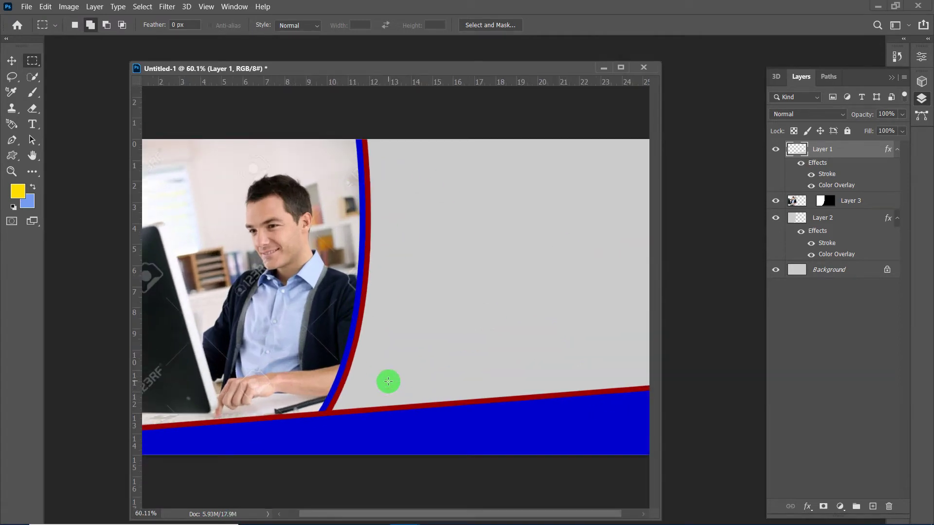
scroll(388, 382, "down", 1)
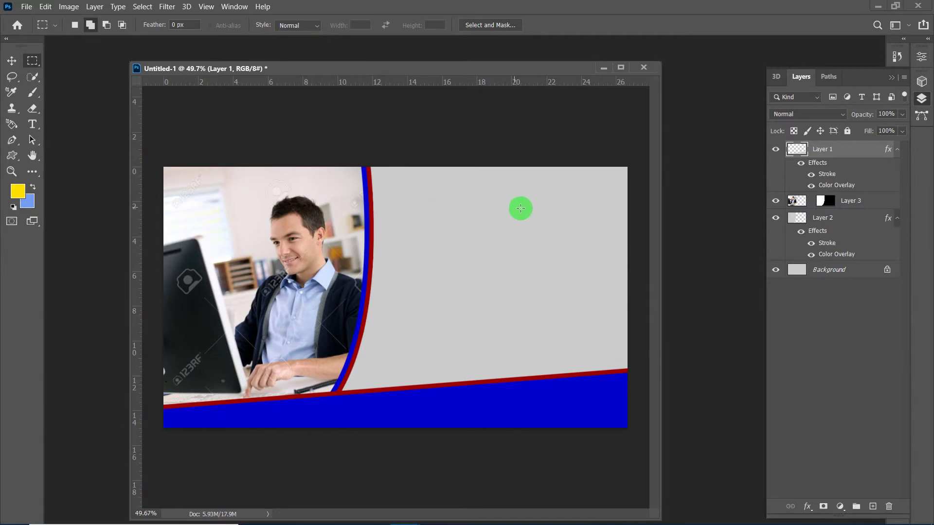
mouse_move(403, 518)
left_click(466, 516)
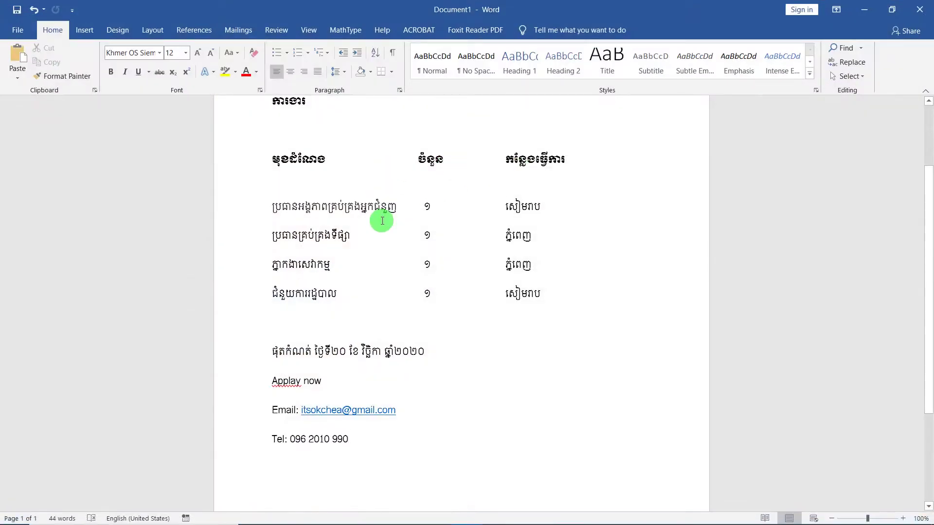
Add the Khmer word ឱកាស as a new text layer in the grey area beside the photo.
left_click_drag(314, 174, 234, 163)
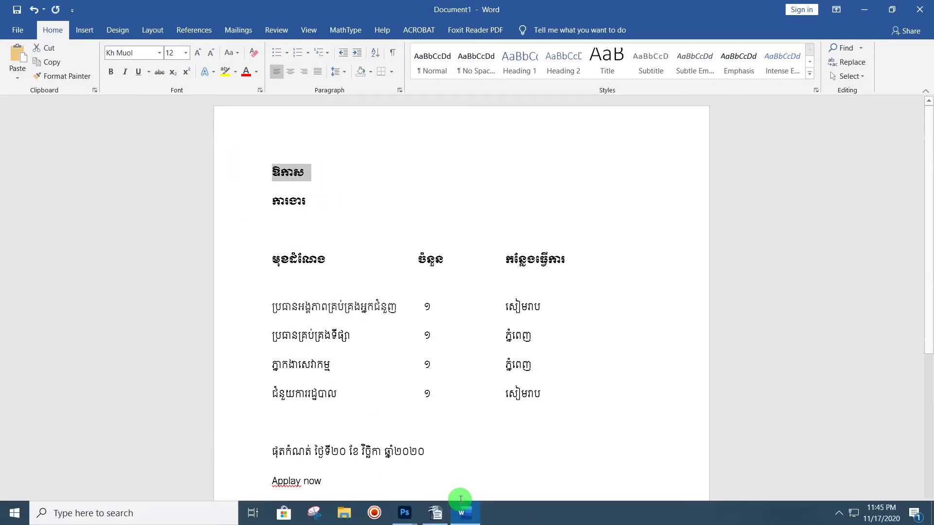
left_click(405, 513)
left_click(461, 428)
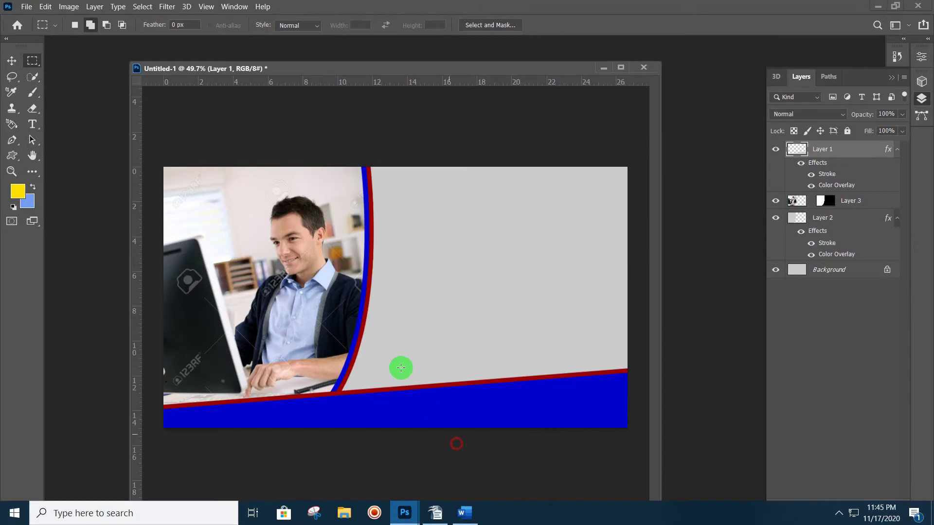
left_click(32, 124)
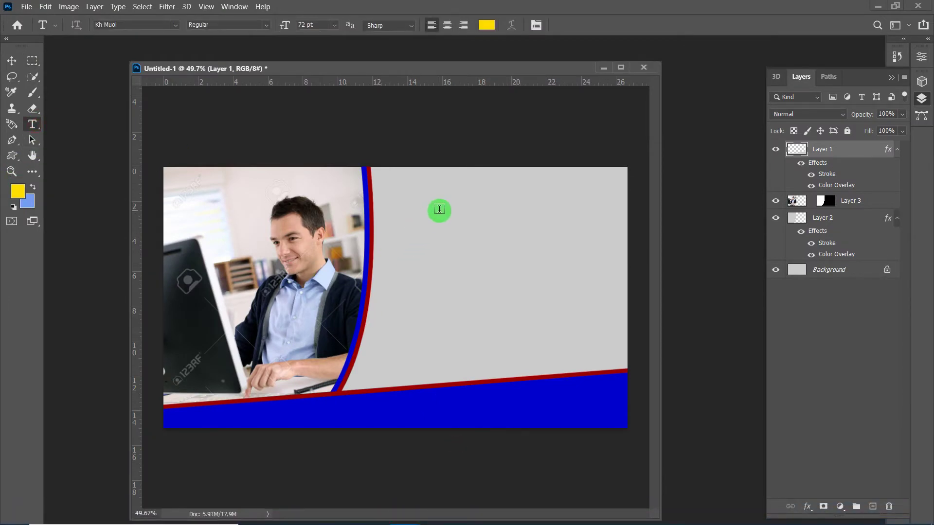
left_click(459, 213)
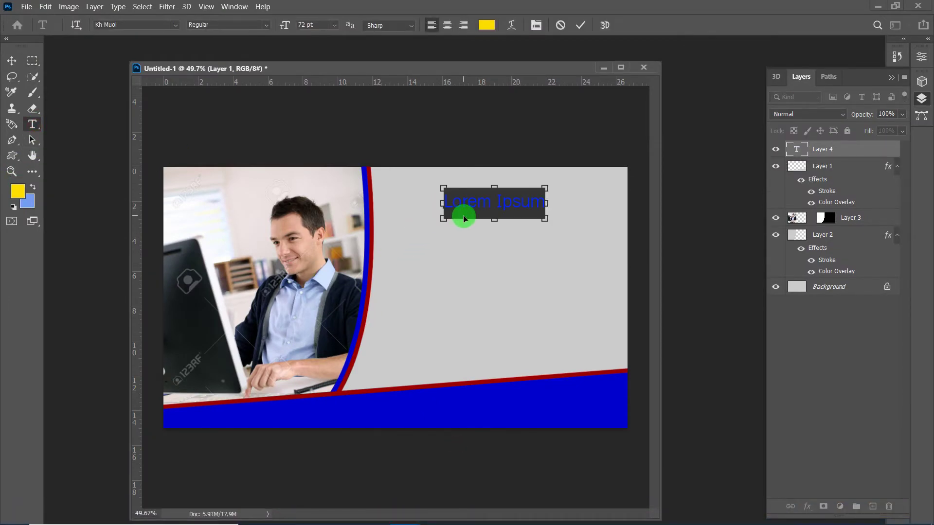
type("ឱកាស")
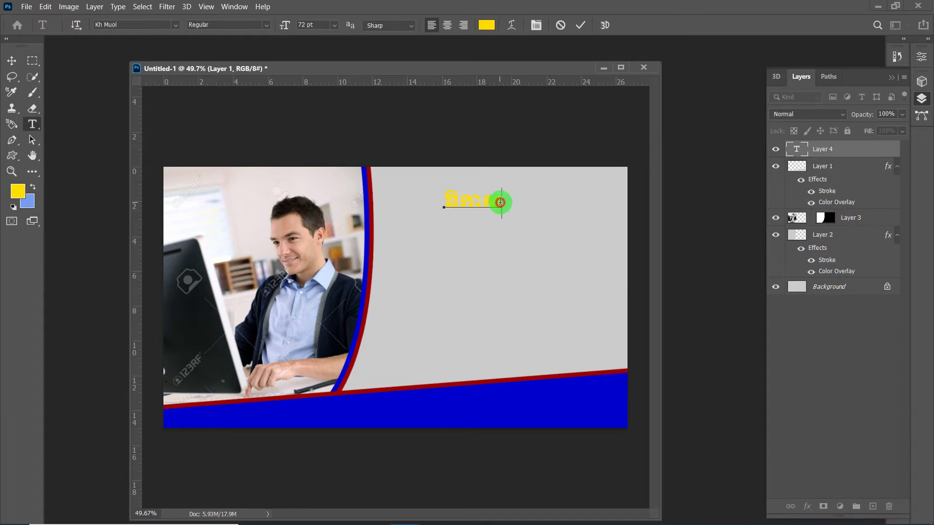
Set the ឱកាស text colour to white (#ffffff).
left_click_drag(500, 201, 385, 199)
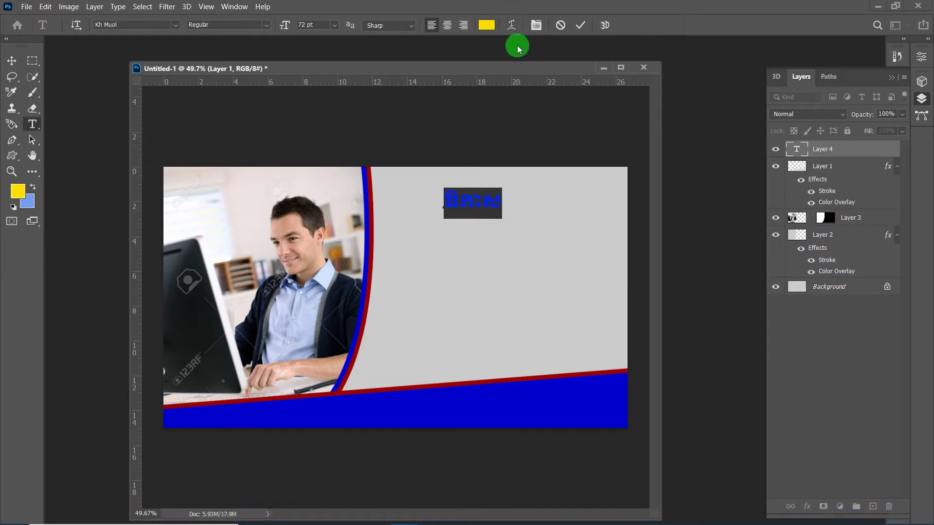
left_click(484, 26)
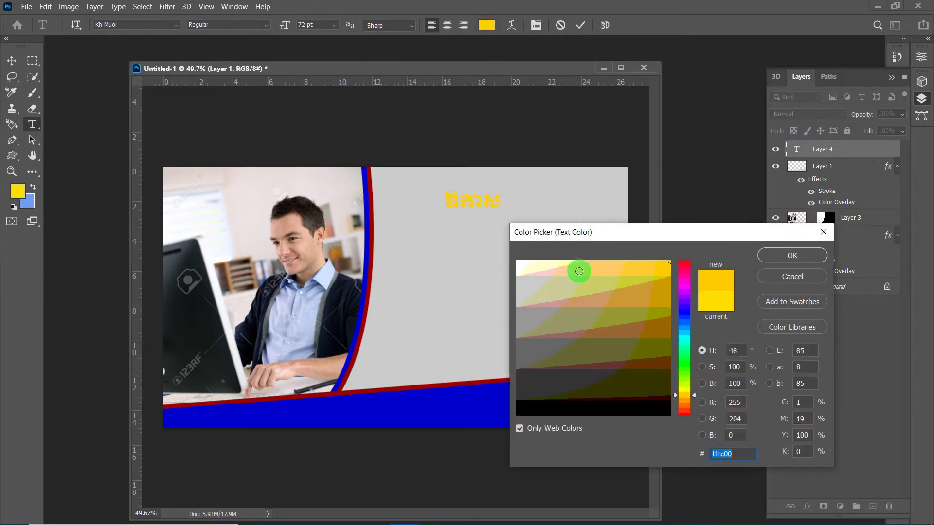
left_click_drag(584, 269, 433, 234)
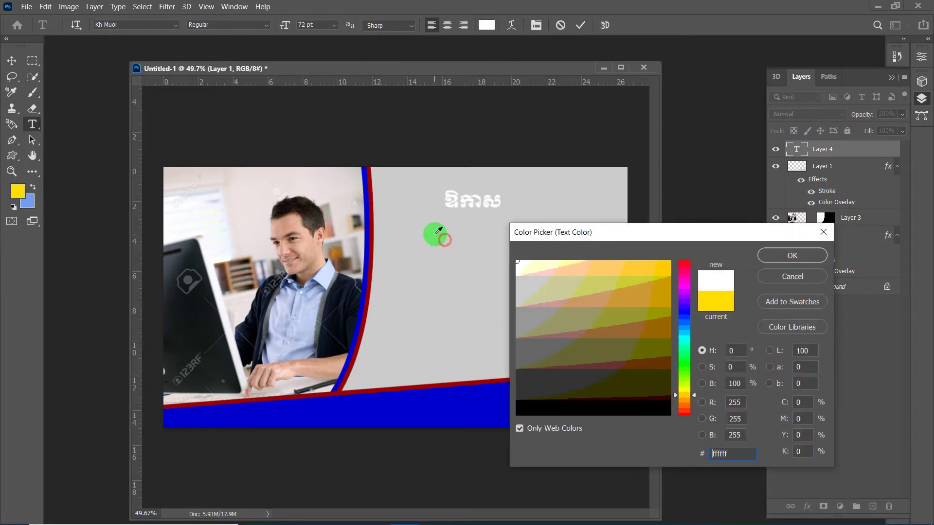
left_click(795, 257)
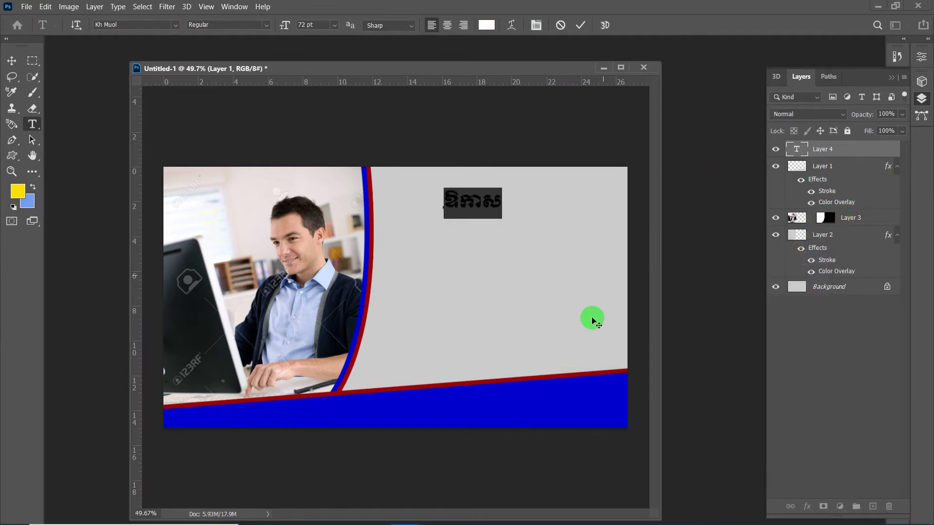
Copy the word ការងារ from the Word draft and return to the poster.
left_click(443, 512)
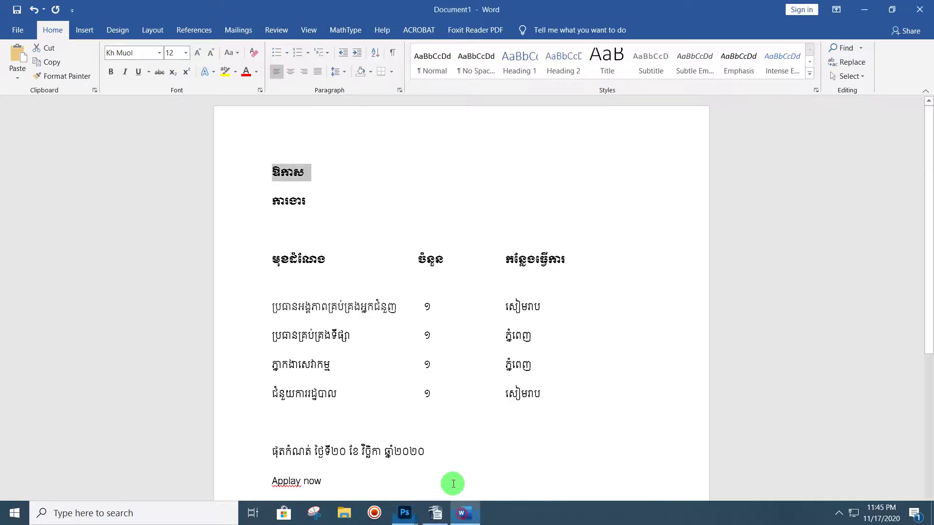
left_click(238, 200)
right_click(296, 199)
left_click(327, 224)
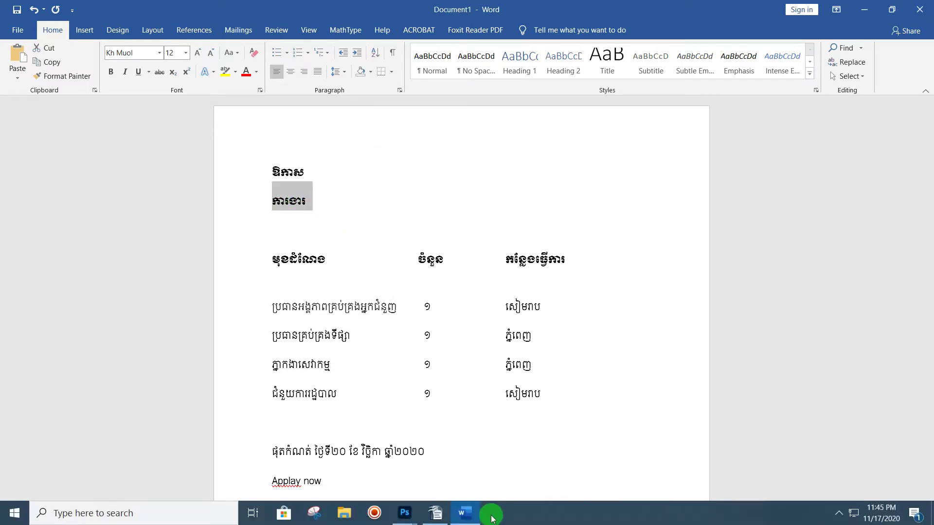
left_click(404, 512)
left_click(459, 462)
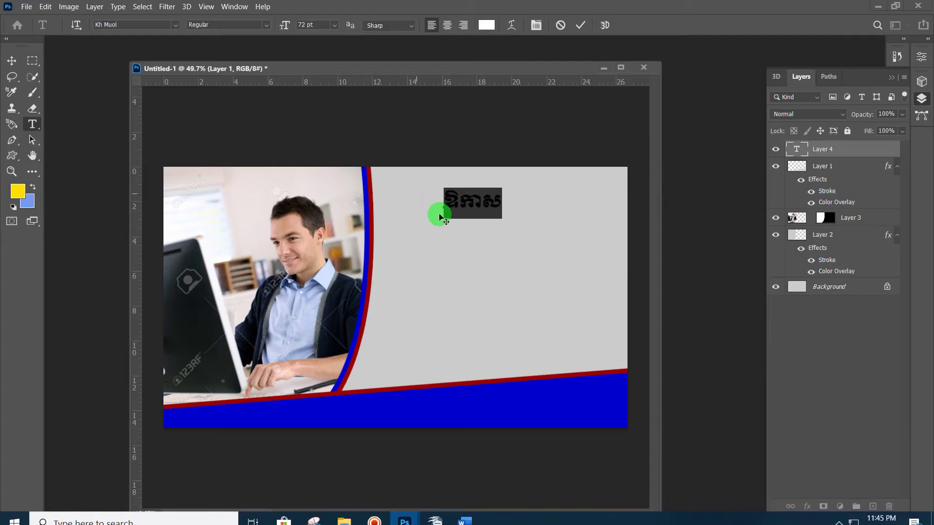
Type ការងារ below ឱកាស, colour it white (#ffffff), and commit both text layers.
left_click(825, 168)
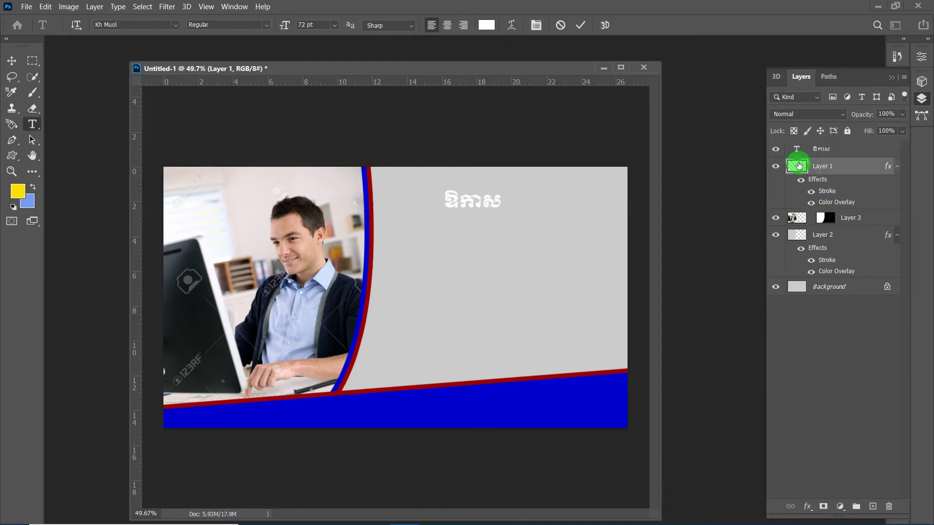
left_click(470, 223)
type("ការងារ")
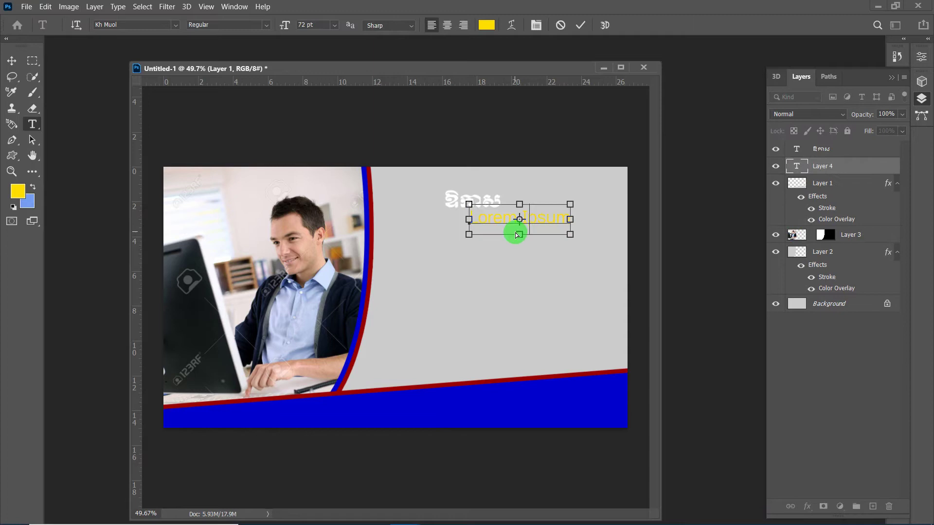
left_click_drag(529, 216, 358, 220)
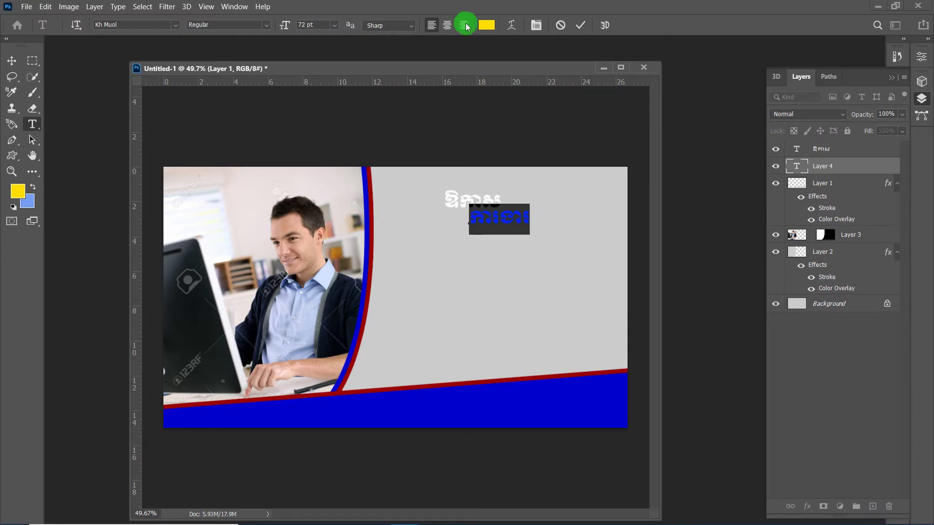
left_click(486, 25)
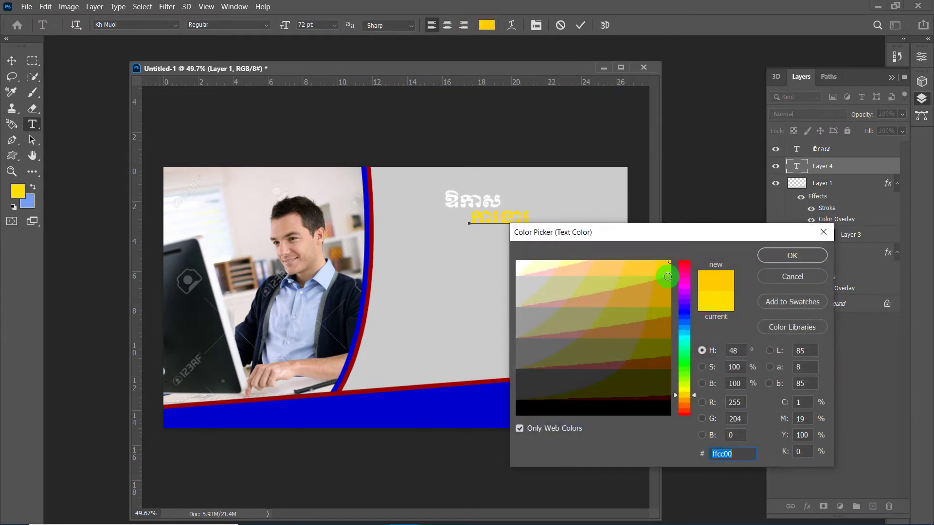
left_click_drag(628, 276, 517, 263)
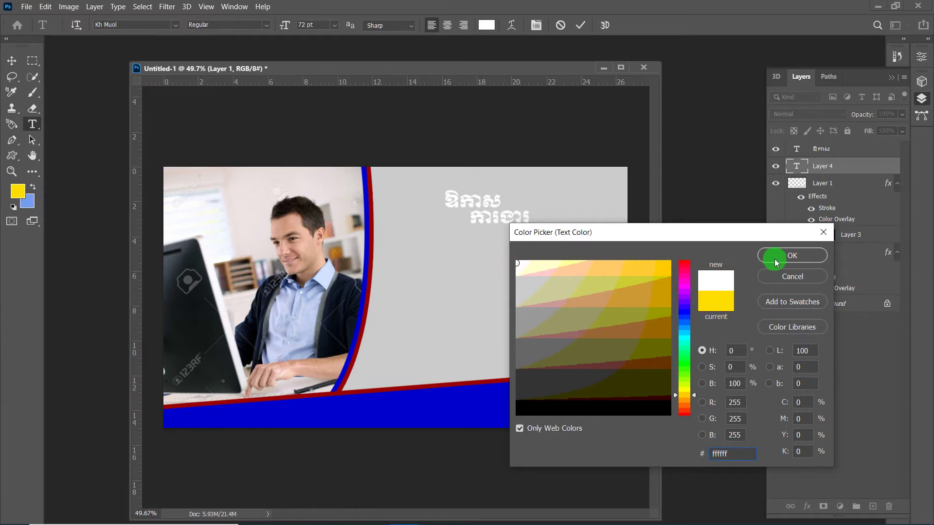
left_click(776, 262)
left_click(826, 188)
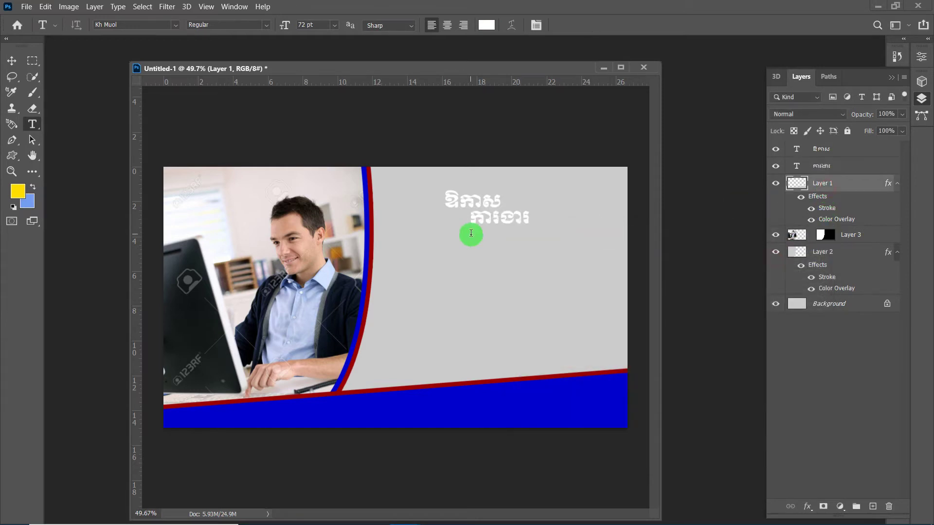
scroll(473, 236, "up", 2)
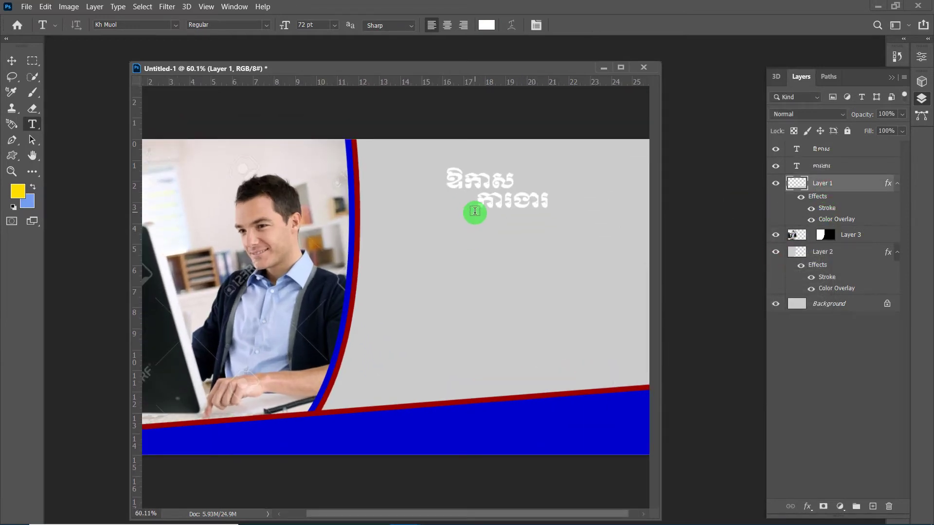
scroll(475, 211, "down", 2)
Marquee-select a rectangle around the word ការងារ.
left_click(30, 62)
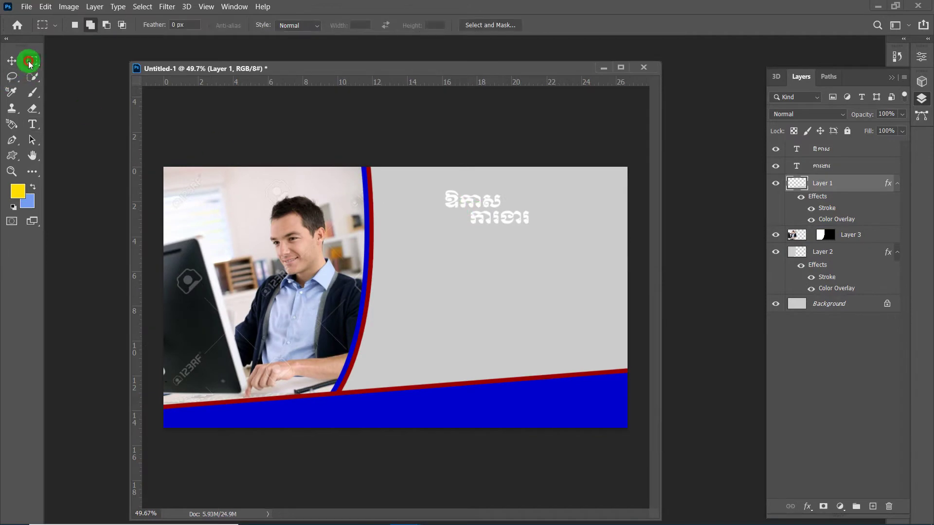
left_click_drag(434, 188, 509, 209)
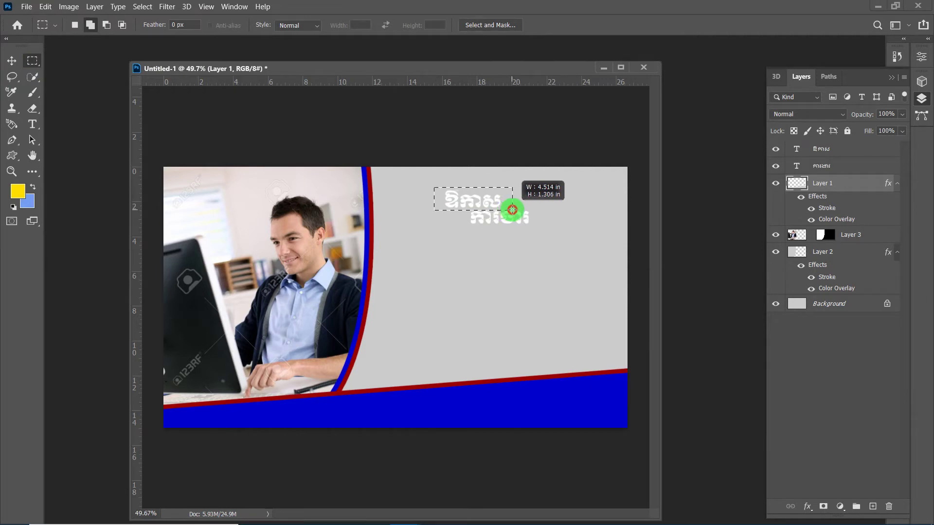
left_click_drag(512, 210, 513, 211)
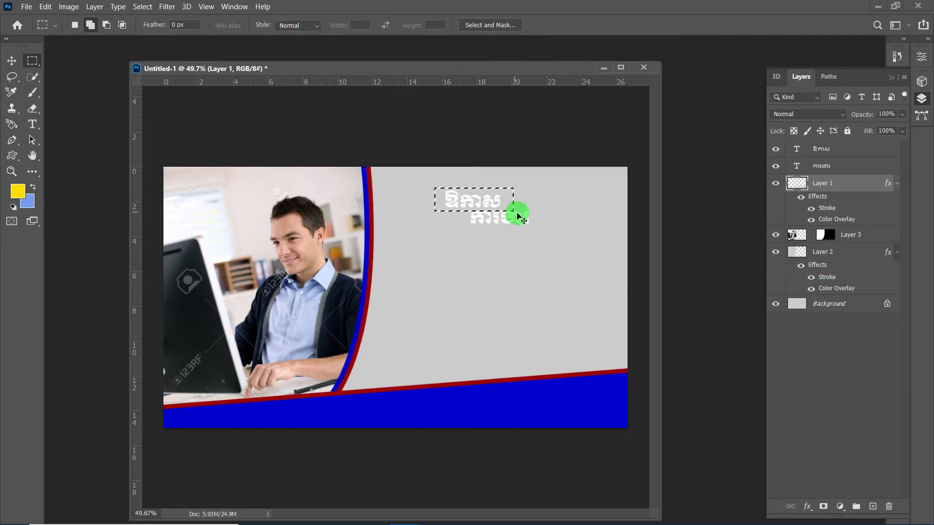
left_click_drag(461, 209, 539, 230)
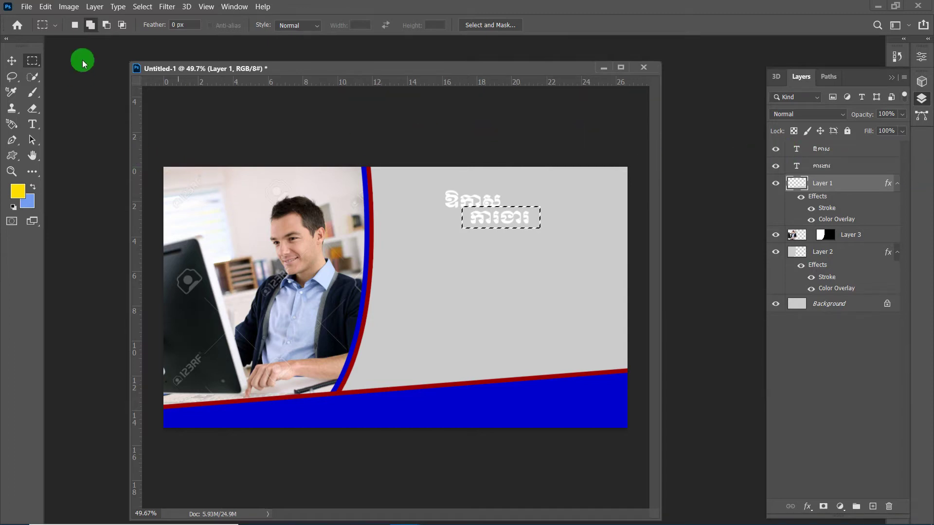
Add a new layer above Background filled by a blue Color Overlay behind ការងារ.
left_click(850, 307)
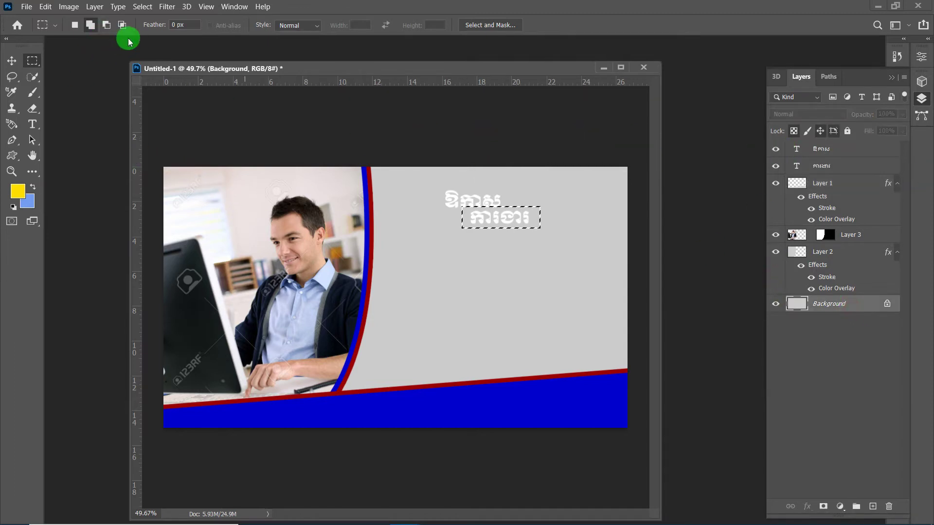
left_click(44, 9)
mouse_move(94, 7)
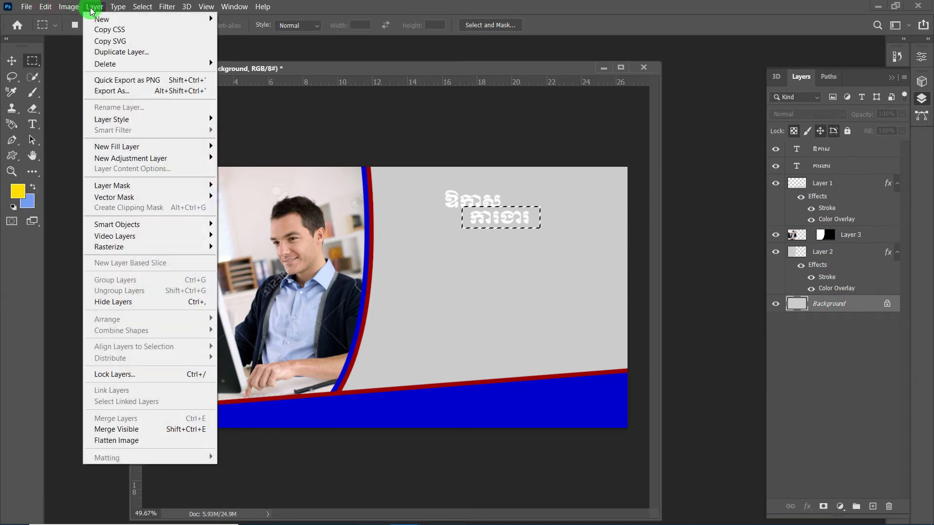
left_click(246, 125)
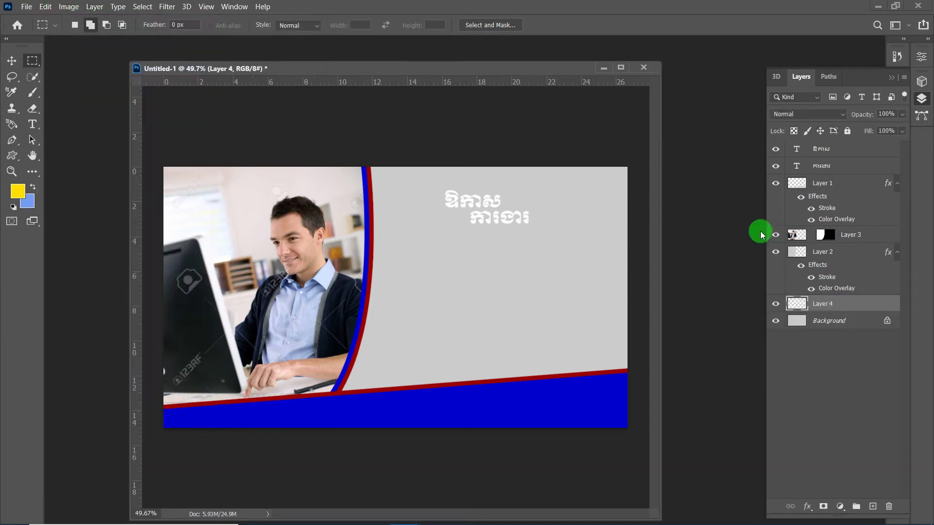
double_click(831, 295)
left_click(256, 396)
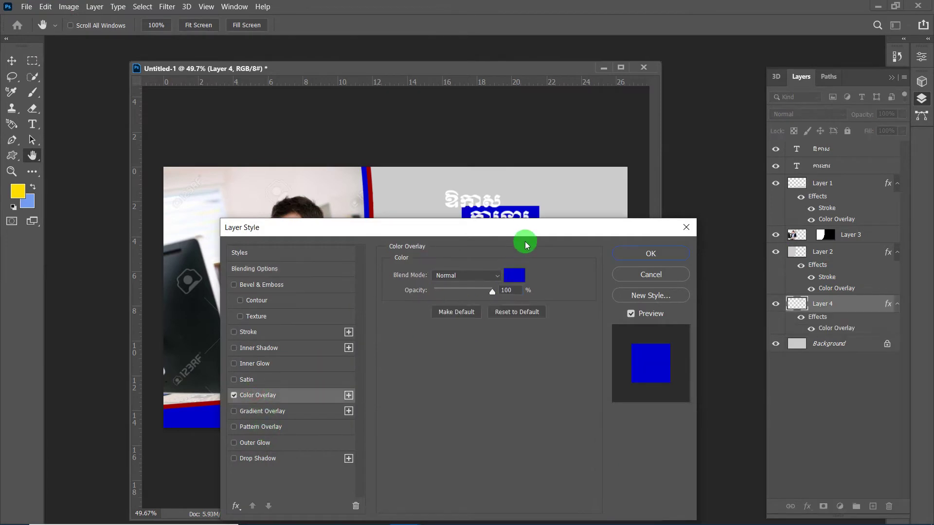
left_click_drag(528, 228, 499, 276)
left_click(633, 303)
left_click_drag(429, 183, 509, 211)
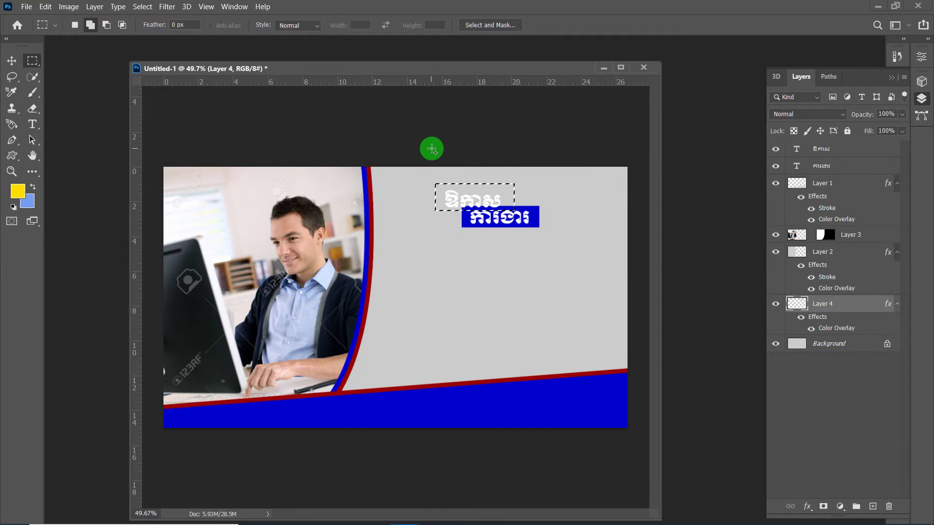
Transform the rectangular selection to fit around the ឱកាស headline, with Background targeted.
right_click(505, 188)
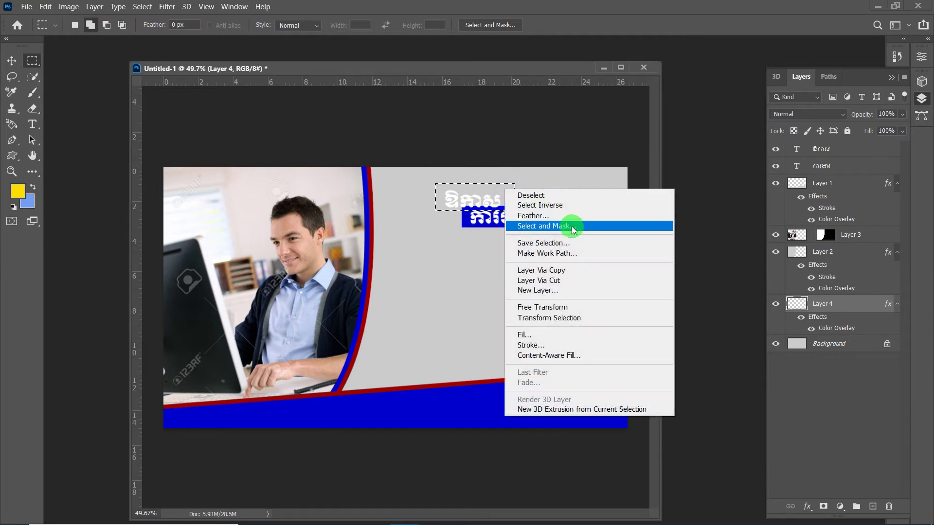
left_click(583, 319)
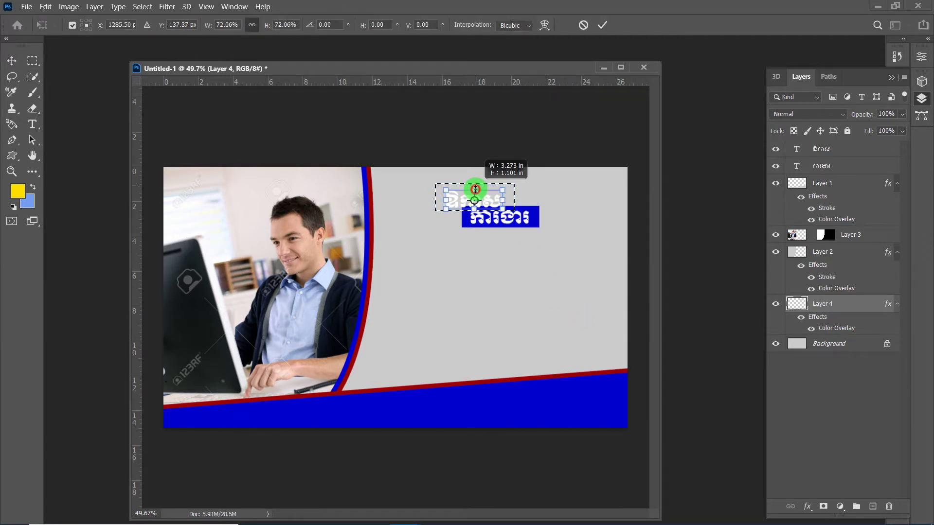
left_click_drag(475, 189, 475, 189)
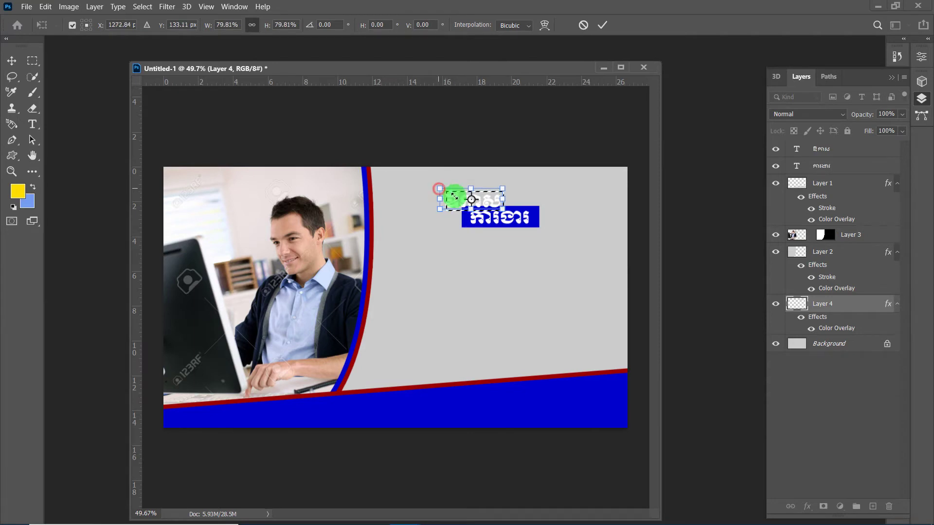
left_click_drag(504, 198, 509, 197)
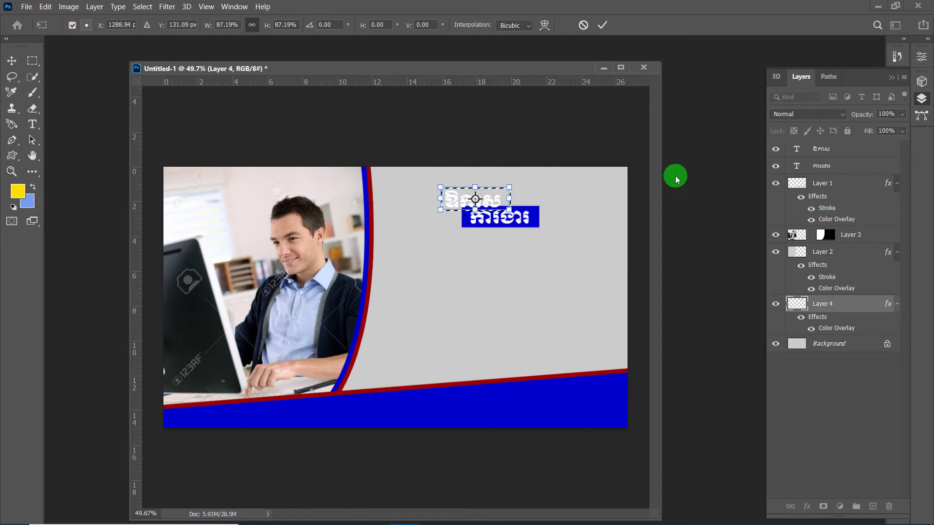
key("Return")
key("m")
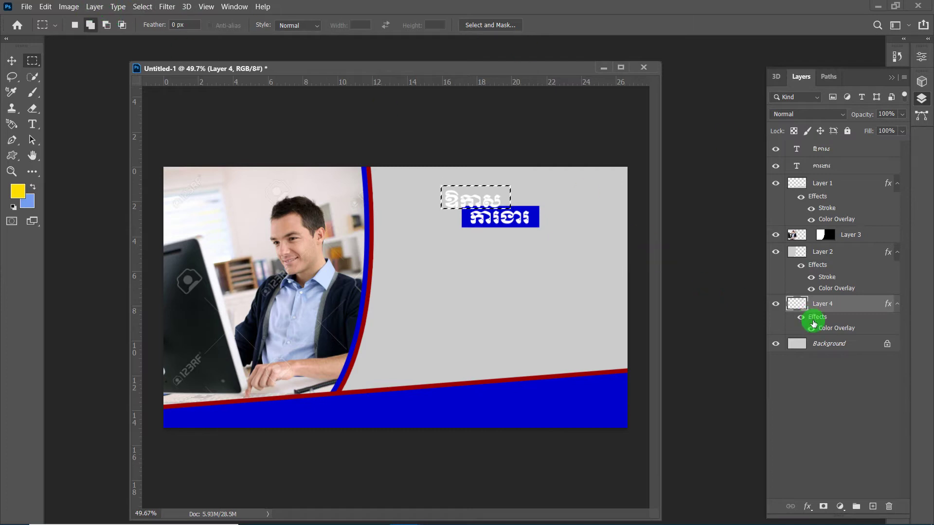
left_click(857, 343)
Copy the selection to new Layer 5 and give it a #990033 Color Overlay.
left_click(87, 6)
mouse_move(102, 19)
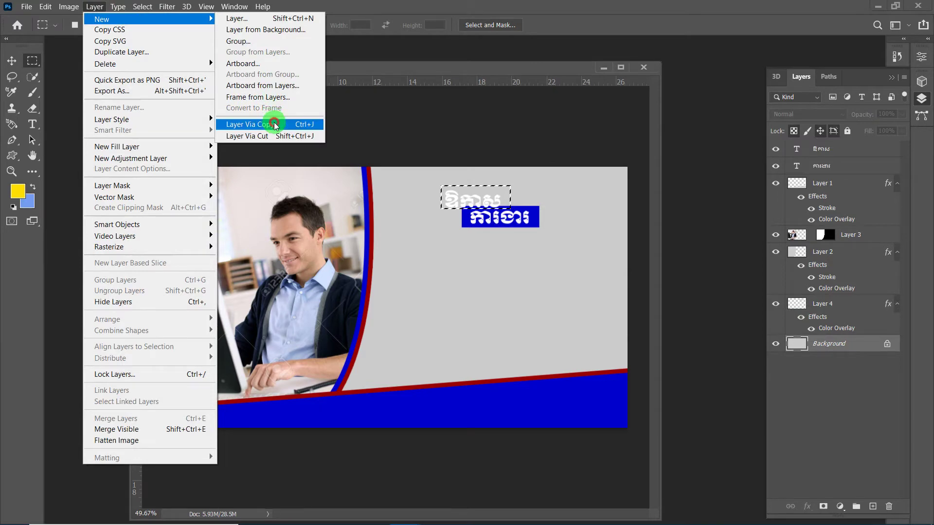
left_click(267, 125)
double_click(880, 345)
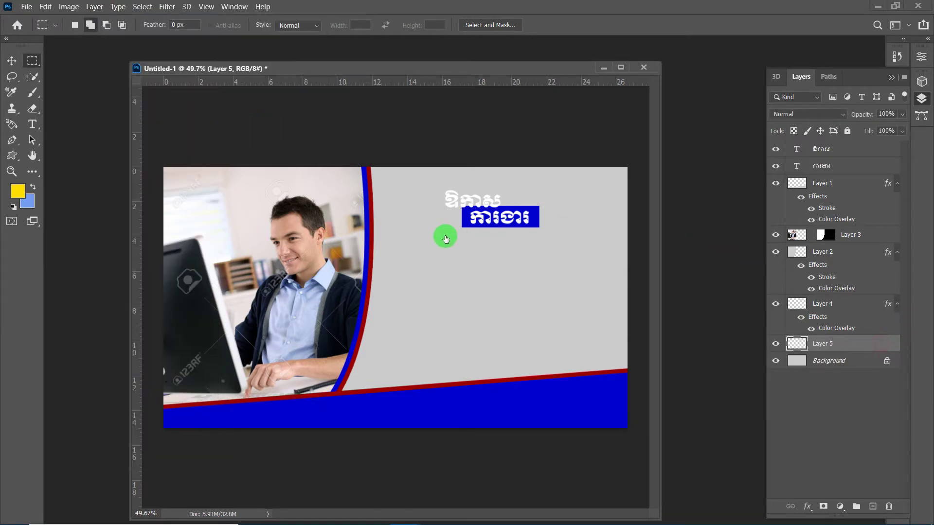
left_click(239, 397)
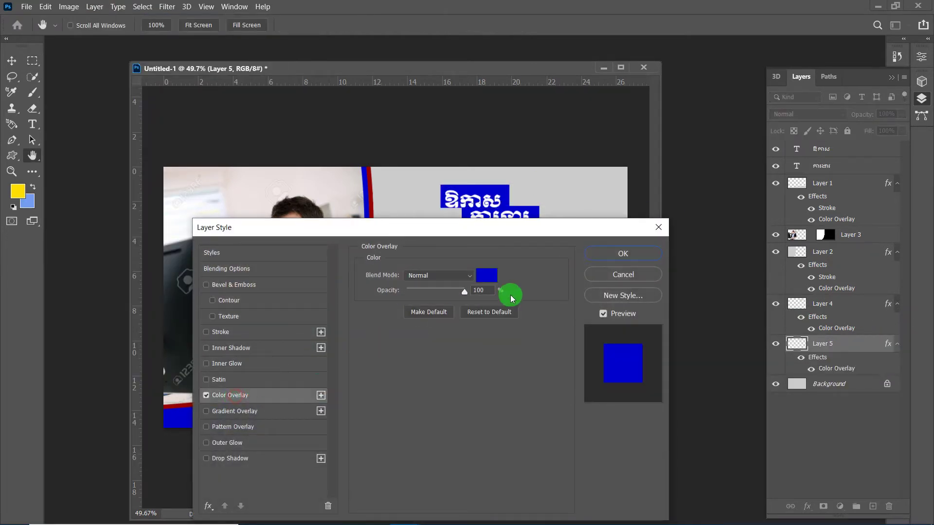
left_click(490, 276)
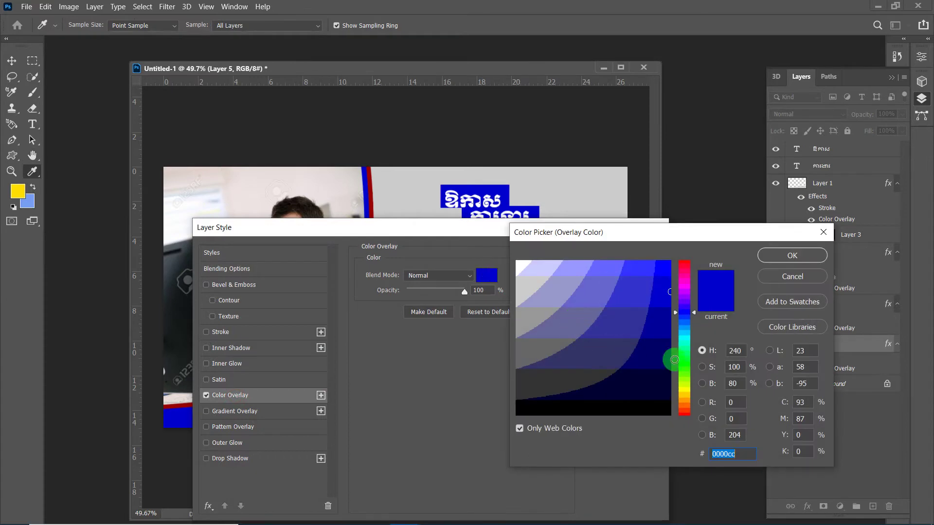
left_click_drag(681, 292, 684, 268)
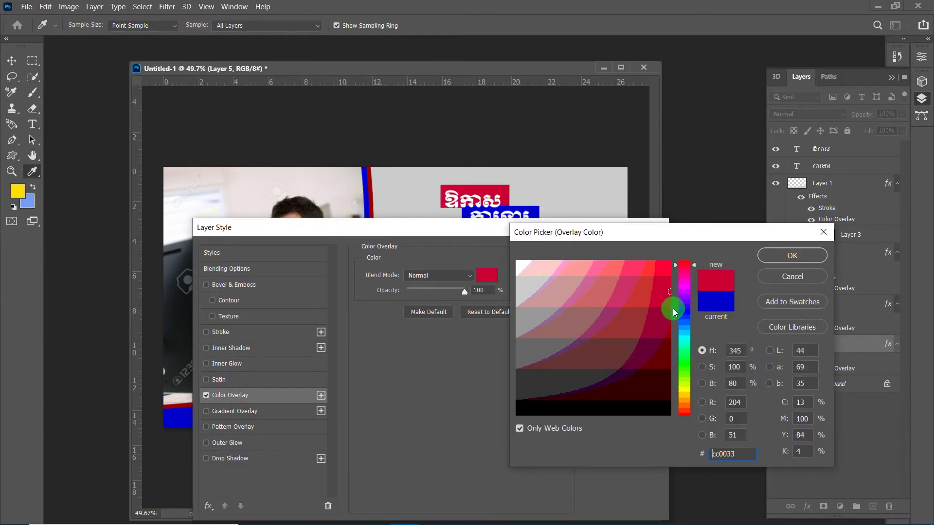
left_click(665, 331)
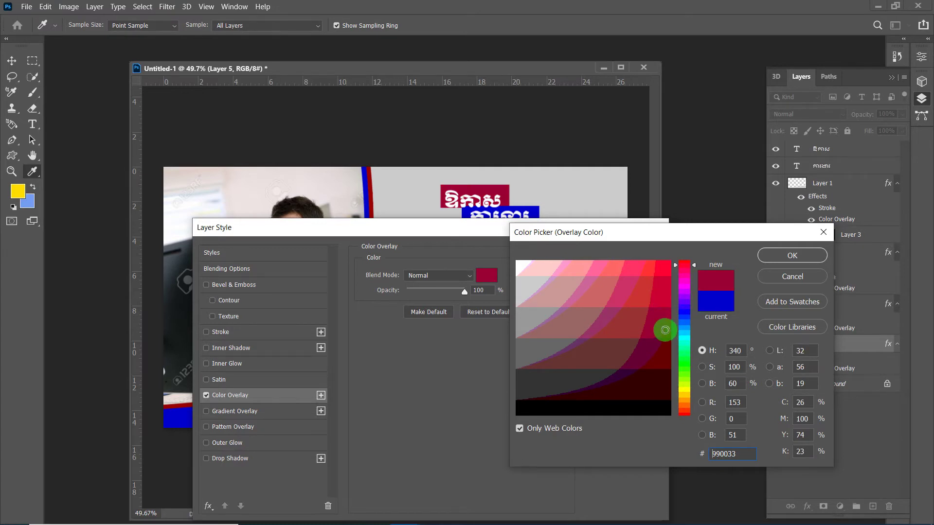
left_click(792, 255)
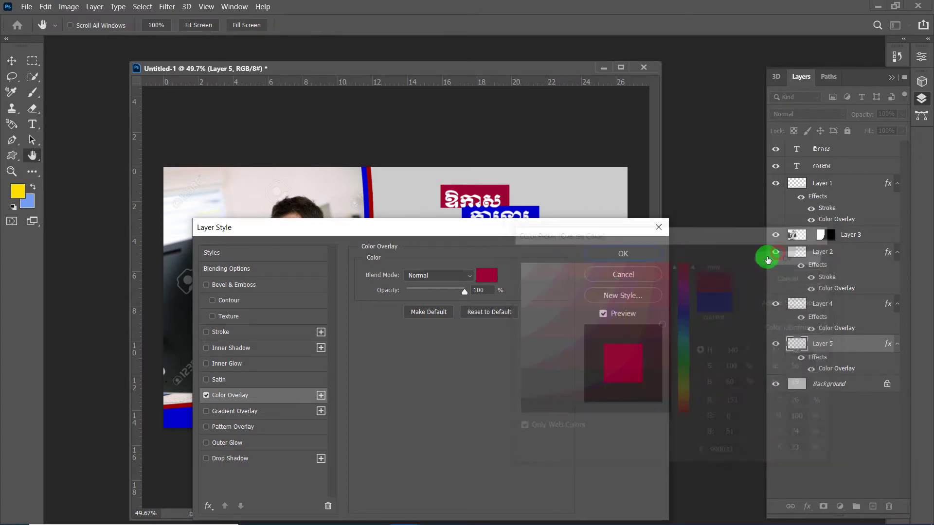
left_click(622, 254)
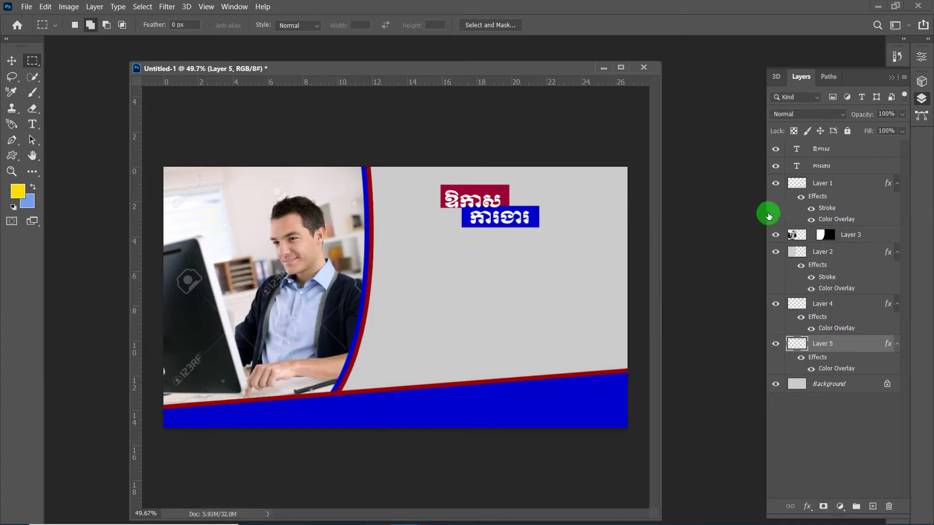
left_click(830, 151)
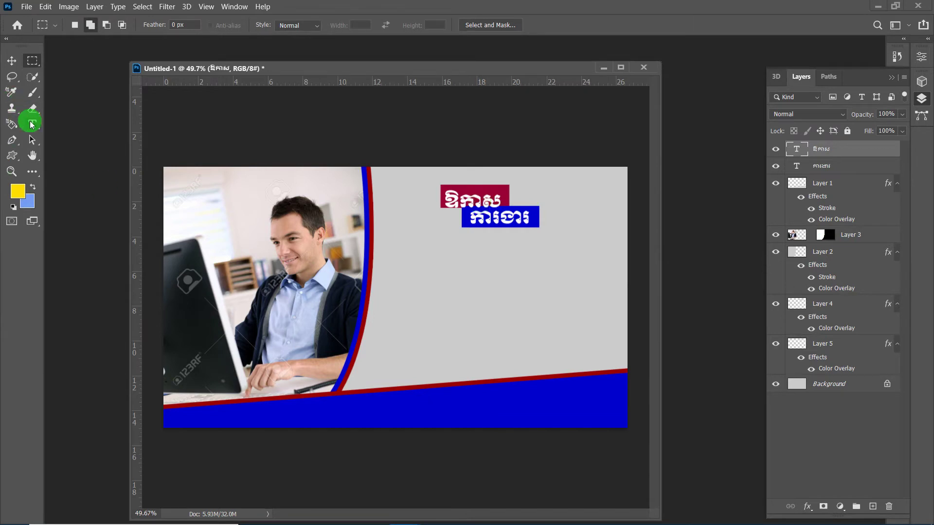
Nudge the ឱកាស text slightly up and right and recheck the ការងារ text.
left_click(32, 124)
left_click(476, 202)
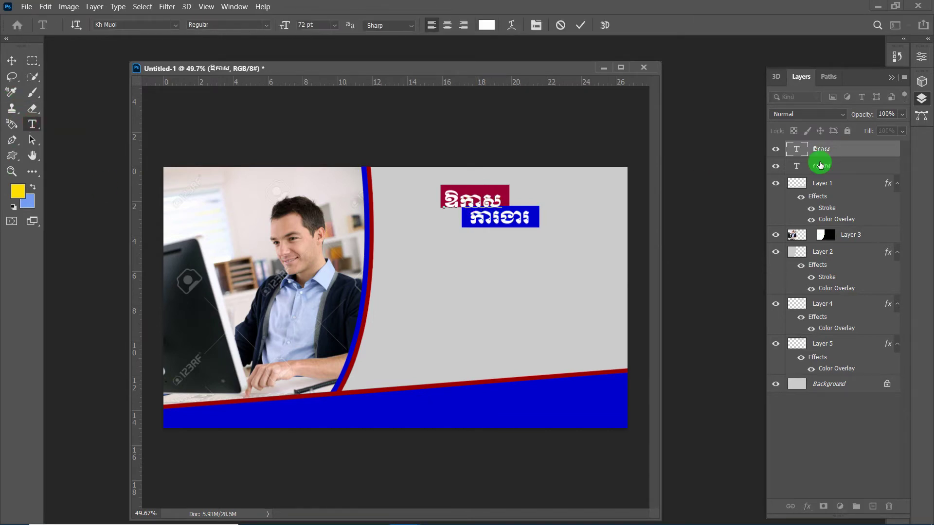
left_click_drag(478, 243, 483, 238)
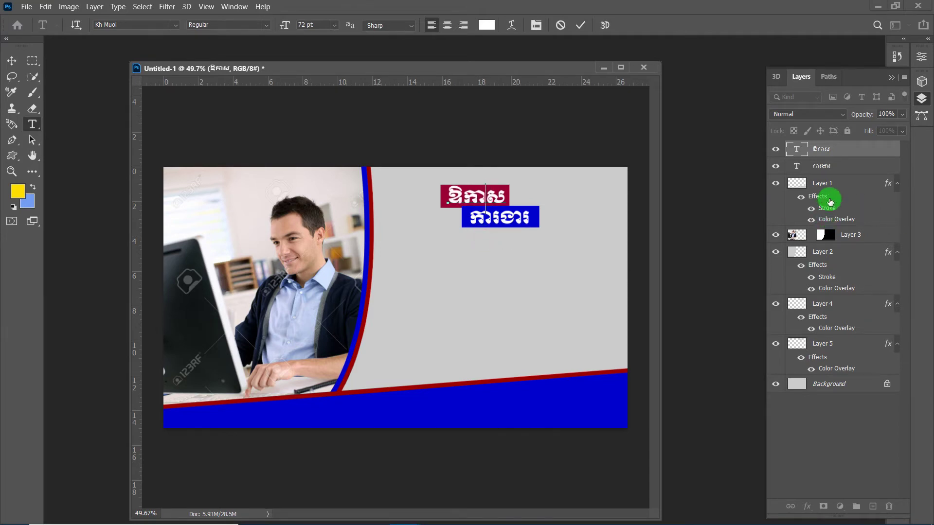
left_click(828, 166)
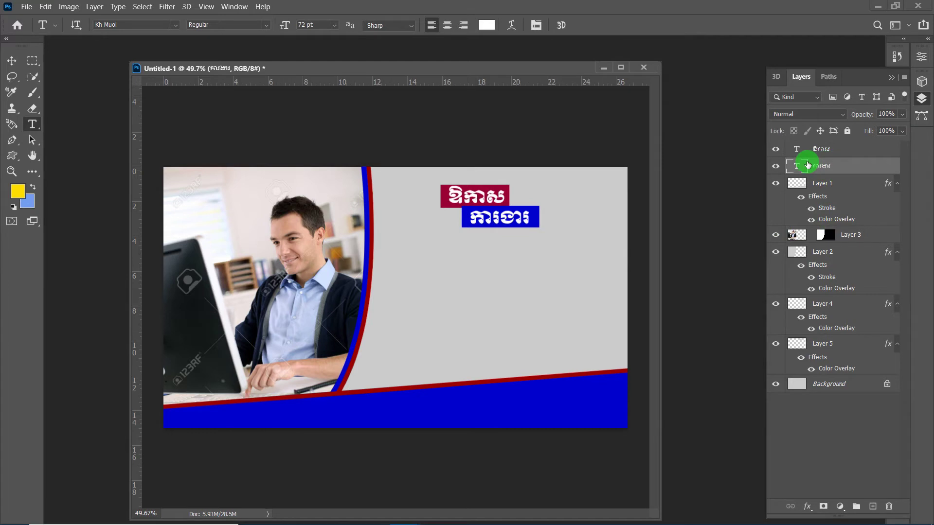
left_click(505, 222)
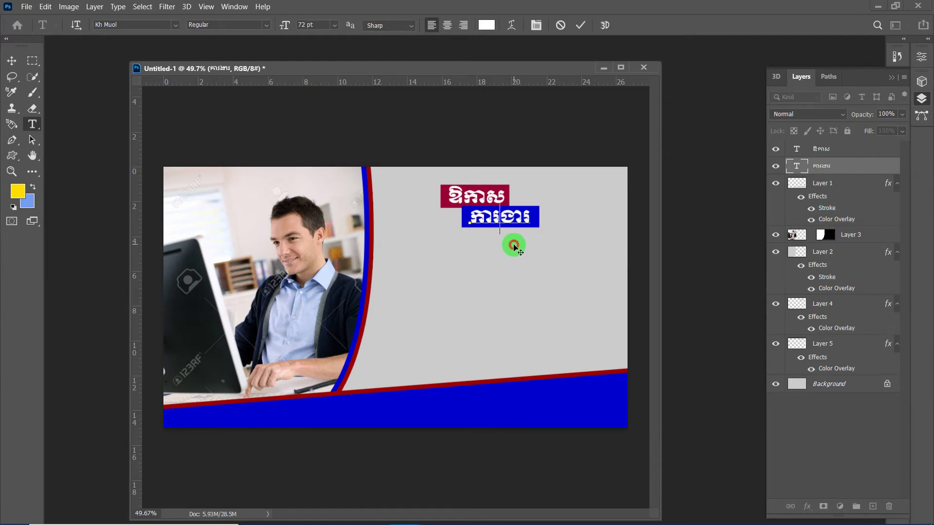
left_click(821, 183)
scroll(461, 237, "down", 2)
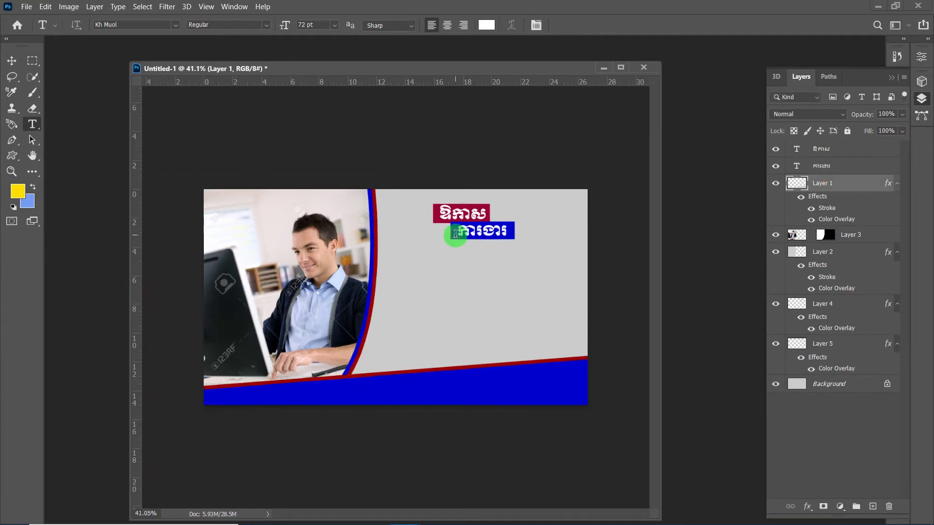
scroll(461, 236, "up", 4)
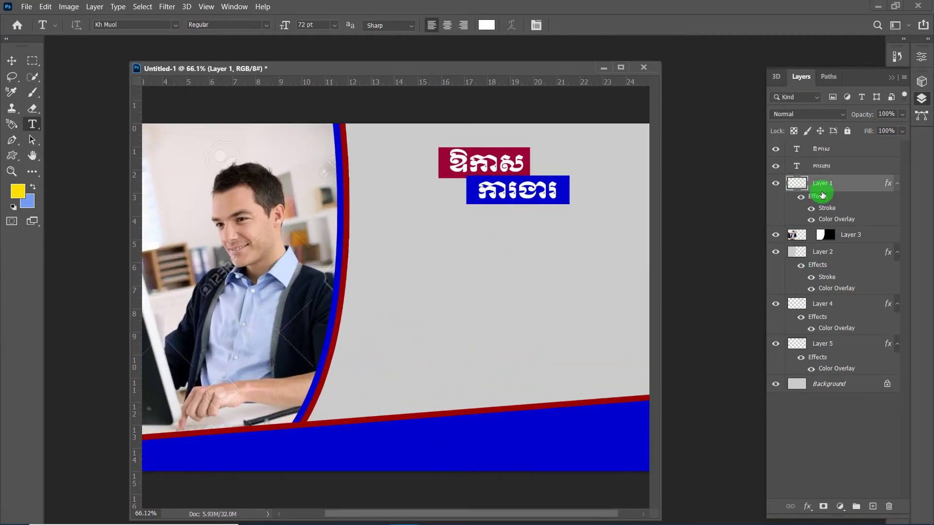
left_click(844, 152)
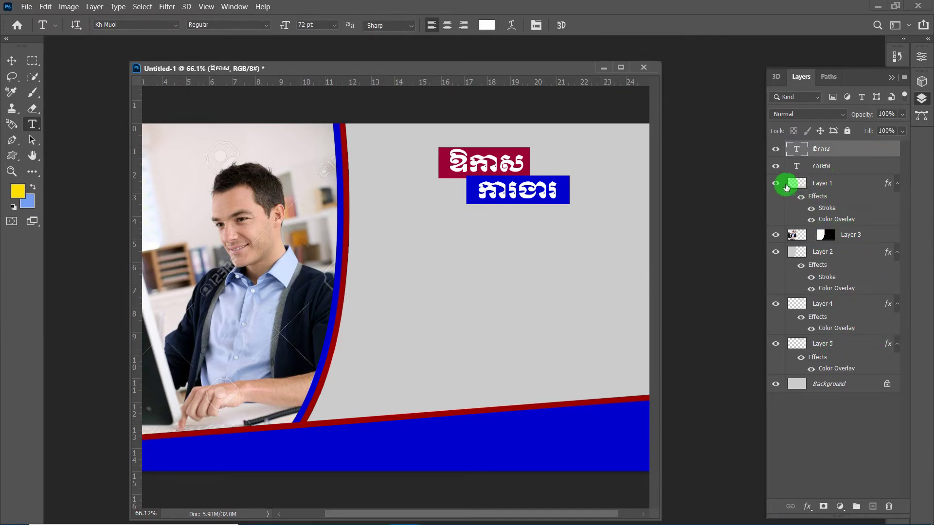
Stack the red Layer 5 box above the blue Layer 4 box.
left_click(776, 344)
left_click(776, 344)
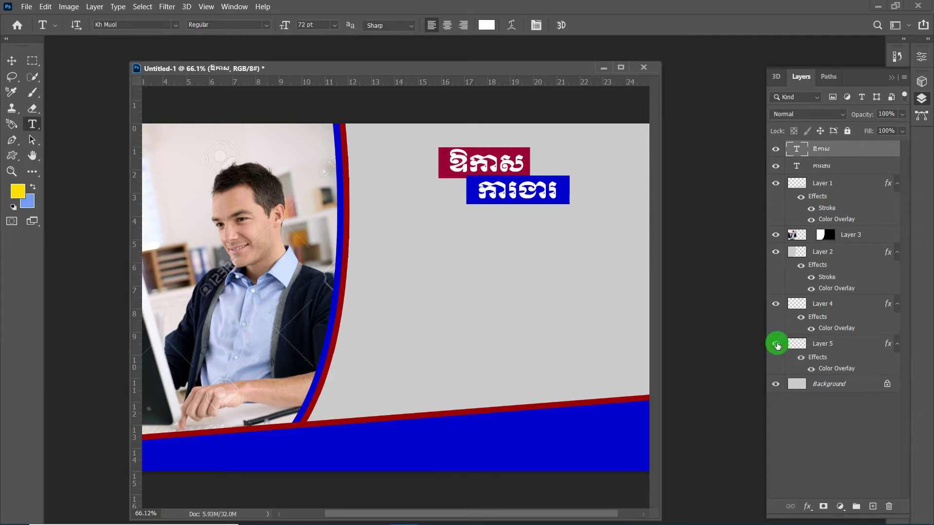
left_click(831, 343)
left_click_drag(834, 336, 833, 306)
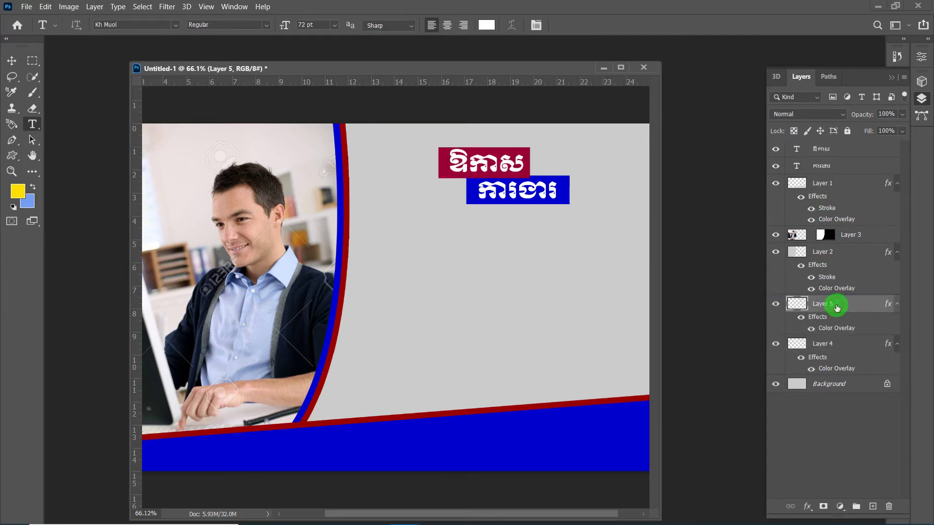
scroll(494, 189, "up", 2)
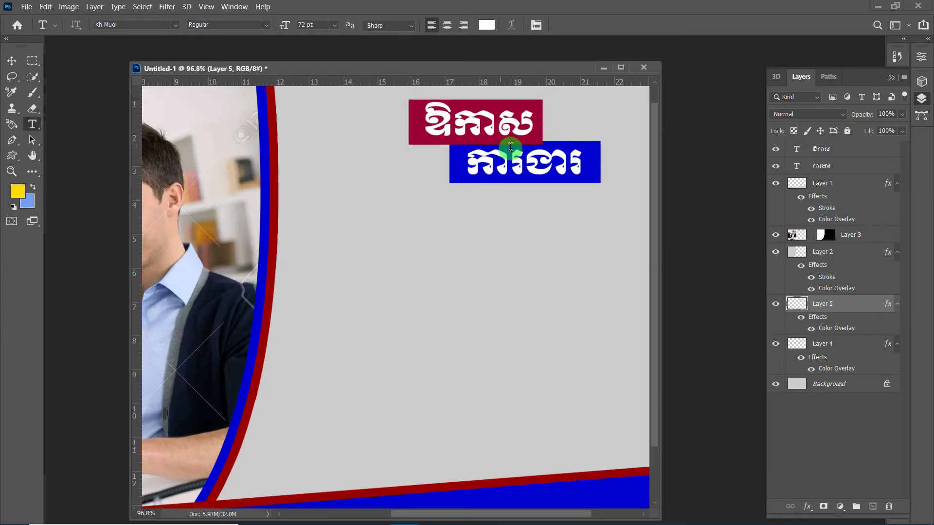
scroll(534, 188, "down", 1)
scroll(536, 190, "down", 1)
scroll(536, 189, "down", 1)
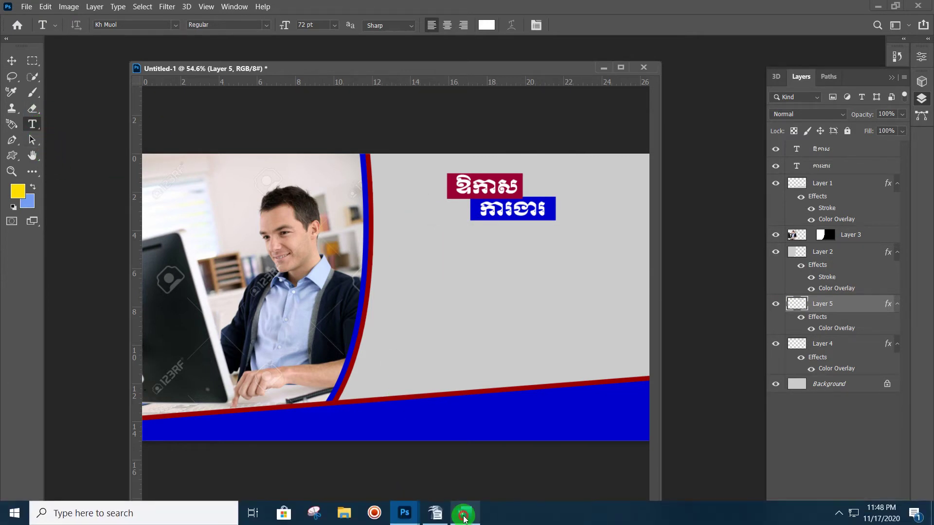
left_click(485, 514)
Copy the Khmer job-position table rows from the Word draft and return to the Photoshop poster.
mouse_move(544, 393)
left_mouse_down()
mouse_move(239, 279)
mouse_move(236, 255)
left_mouse_up()
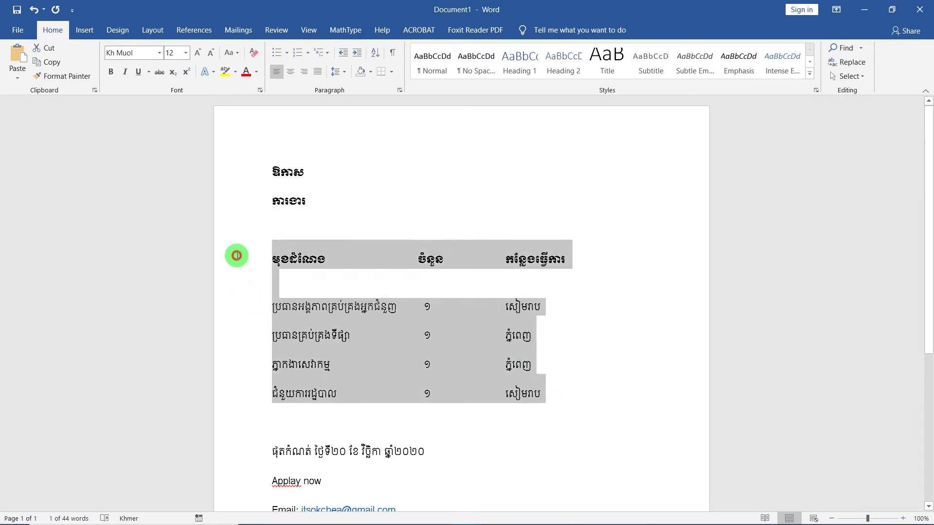
right_click(450, 319)
left_click(479, 368)
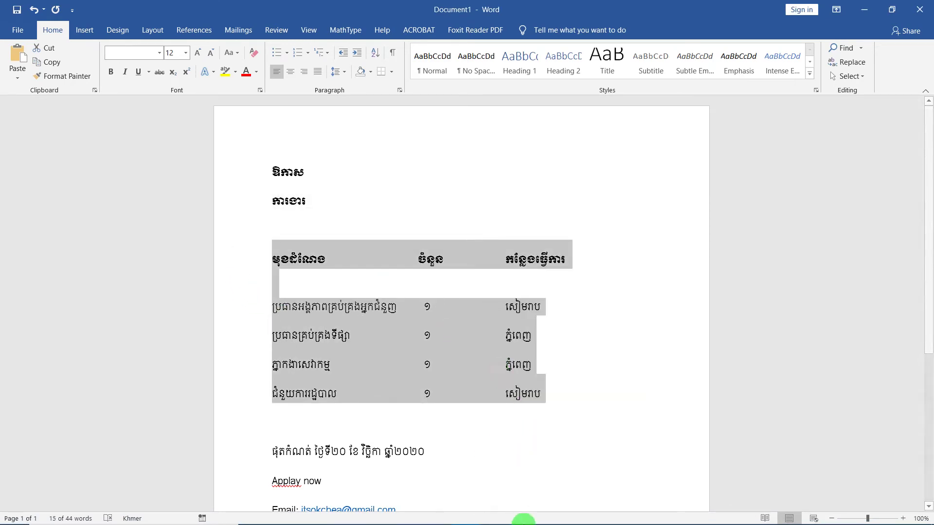
left_click(405, 513)
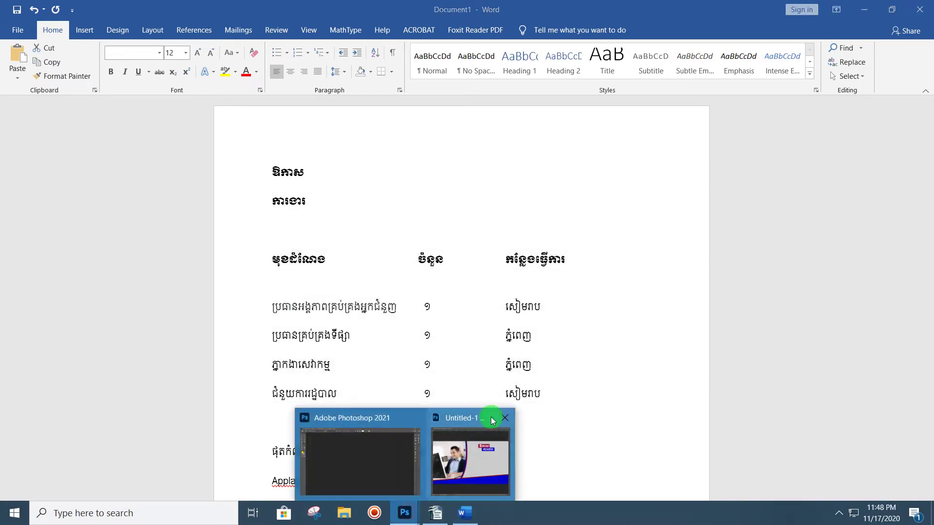
left_click(468, 454)
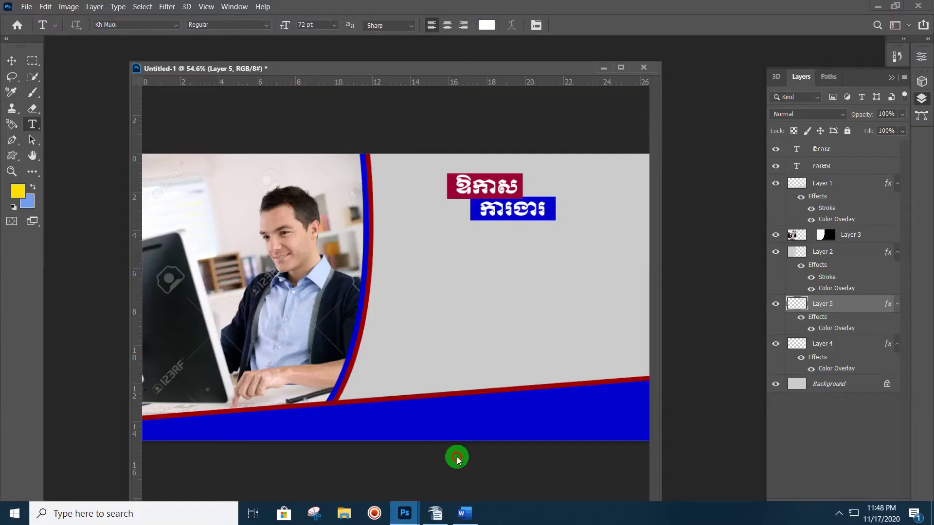
Paste the copied job table as a new text block set in Kh Siemreap at 30 pt.
left_click(433, 263)
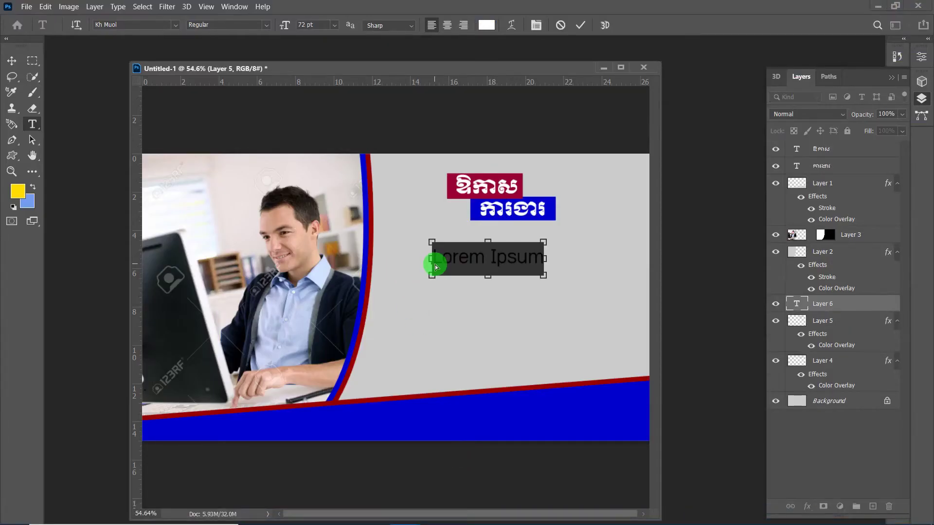
key("ctrl+v")
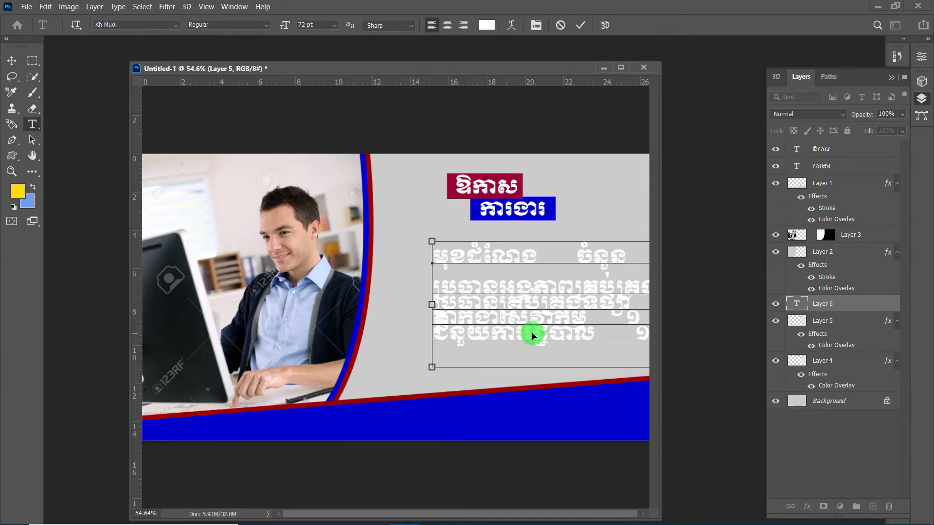
key("ctrl+a")
left_click(175, 25)
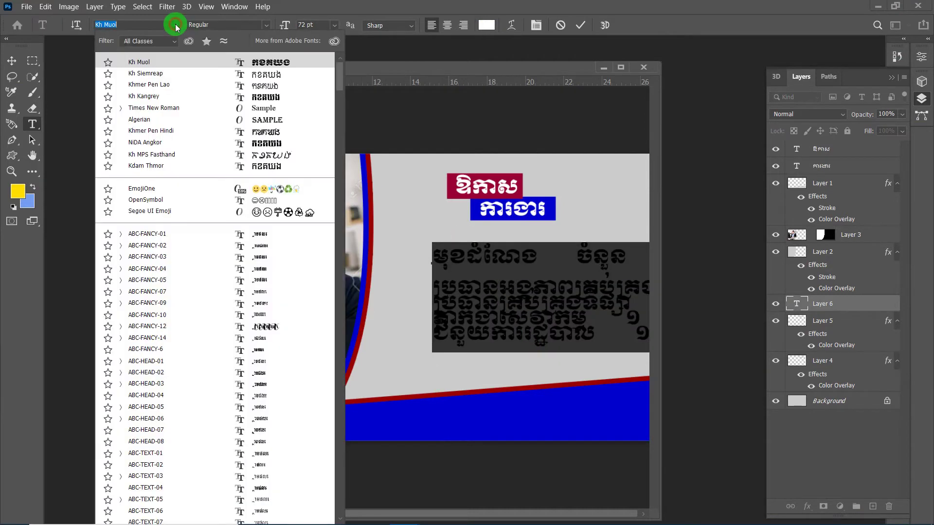
left_click(178, 73)
left_click(327, 26)
left_click(311, 145)
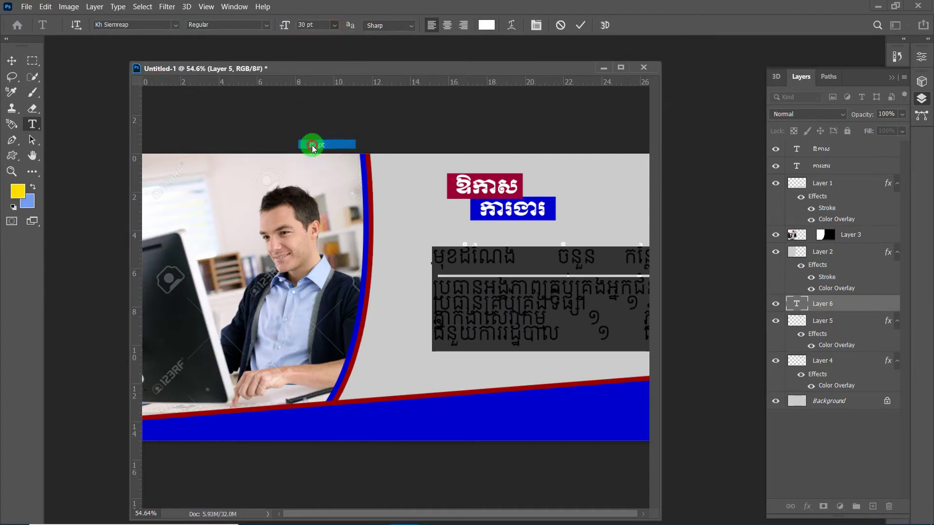
left_click(524, 320)
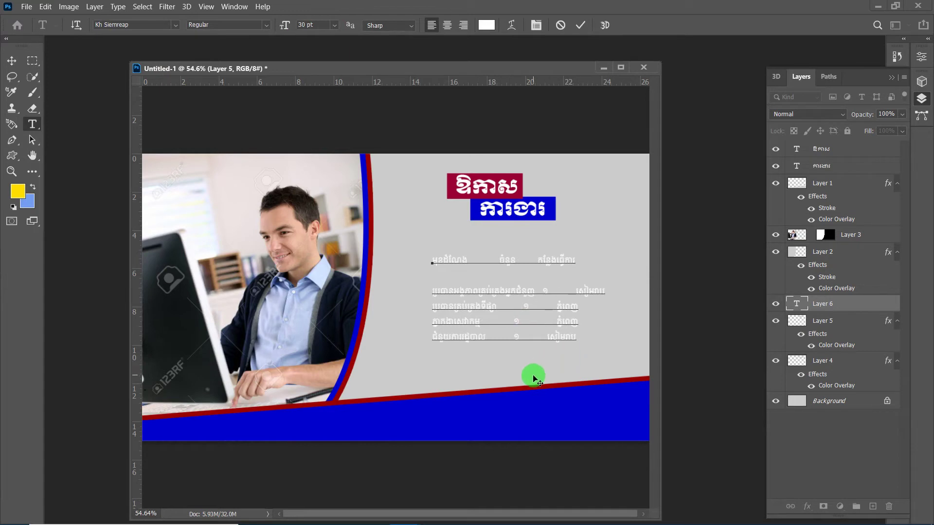
Move the job list up under the headline and raise its line spacing to about 57 pt.
left_click_drag(534, 378, 542, 355)
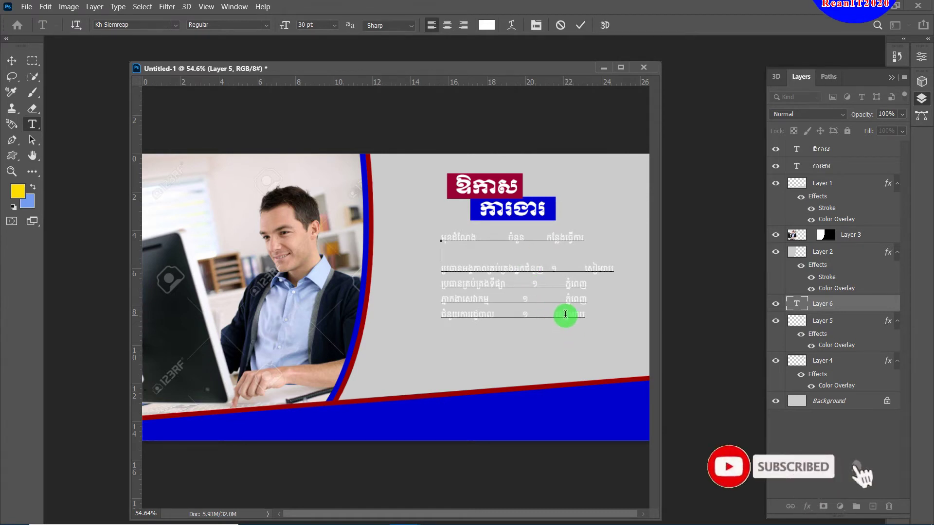
left_click_drag(587, 314, 415, 272)
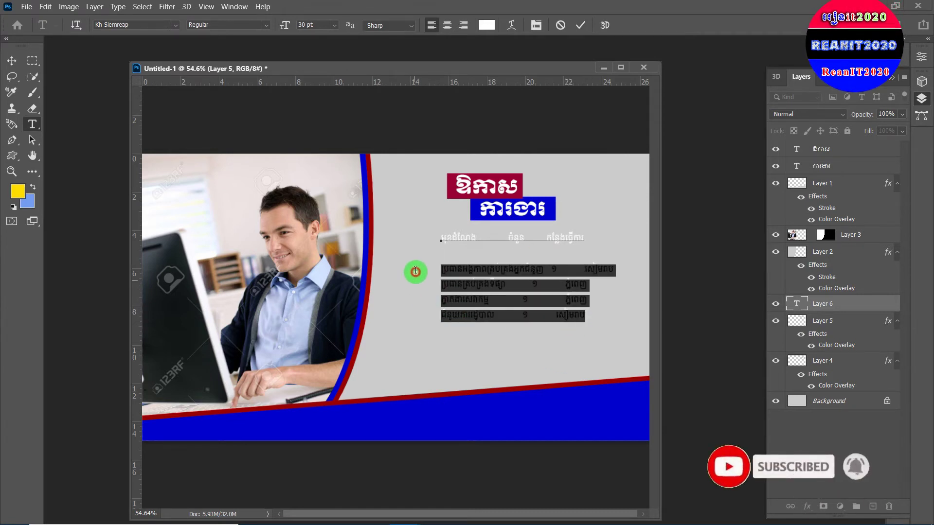
left_click(861, 165)
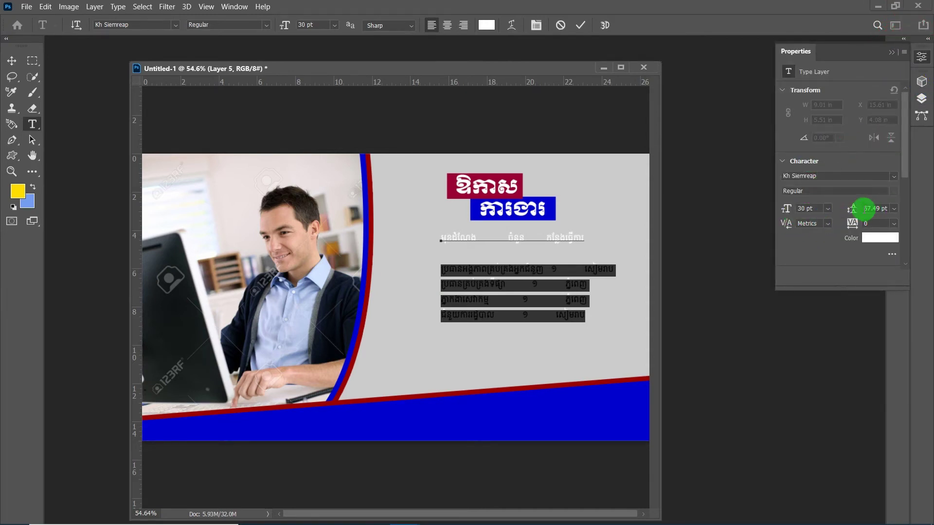
left_click_drag(851, 210, 851, 210)
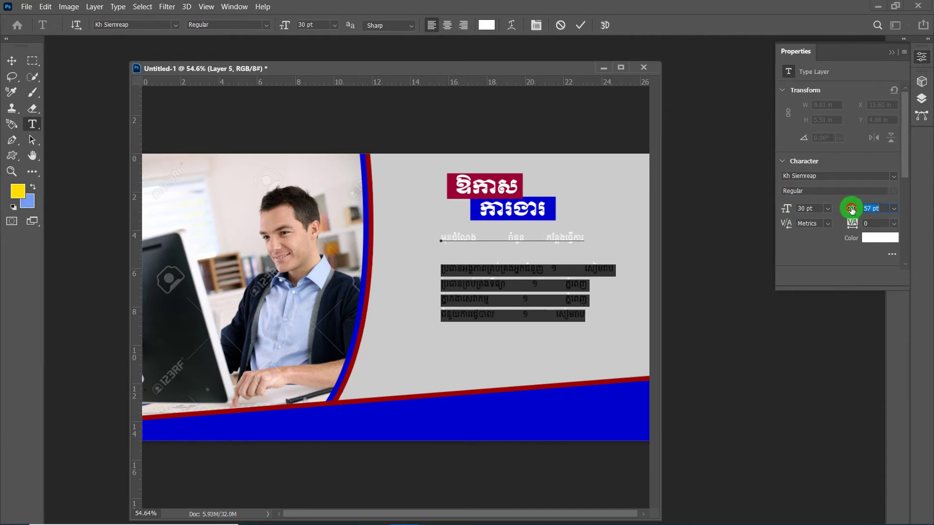
left_click(507, 296)
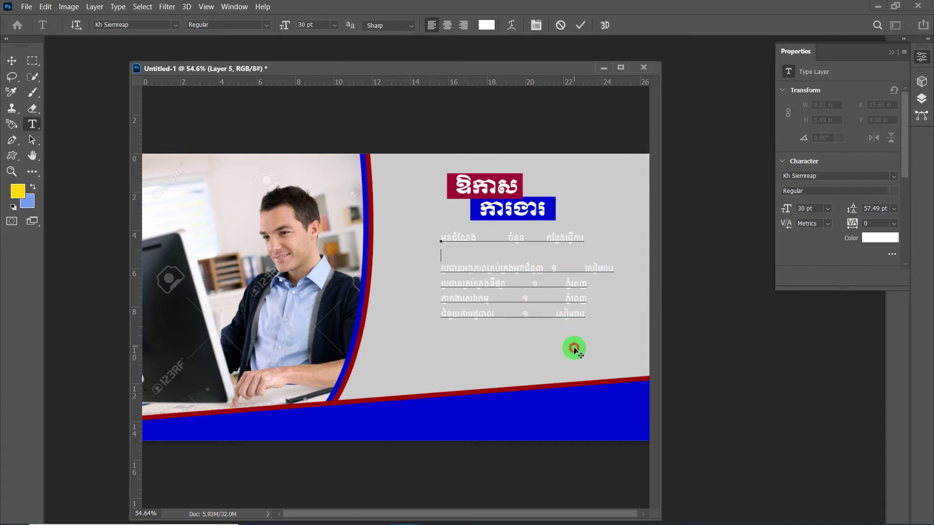
key("shift+Up")
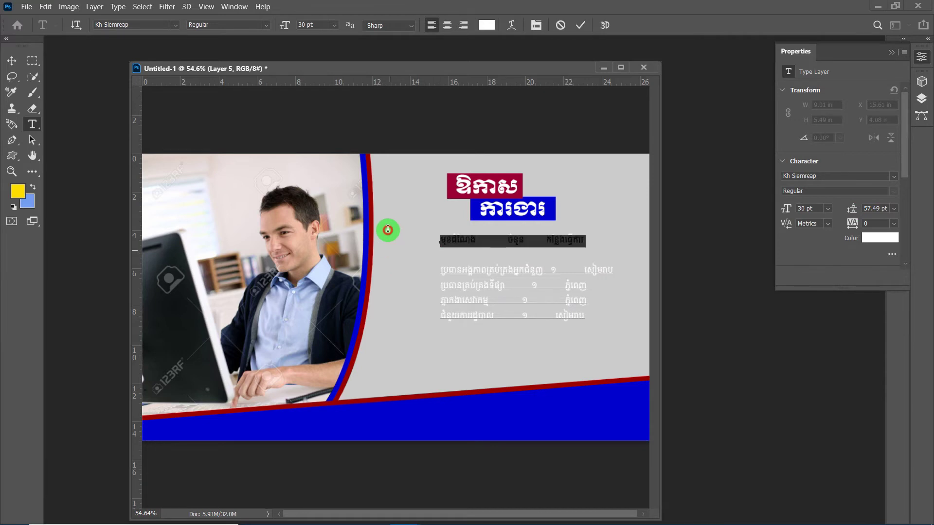
left_click(175, 25)
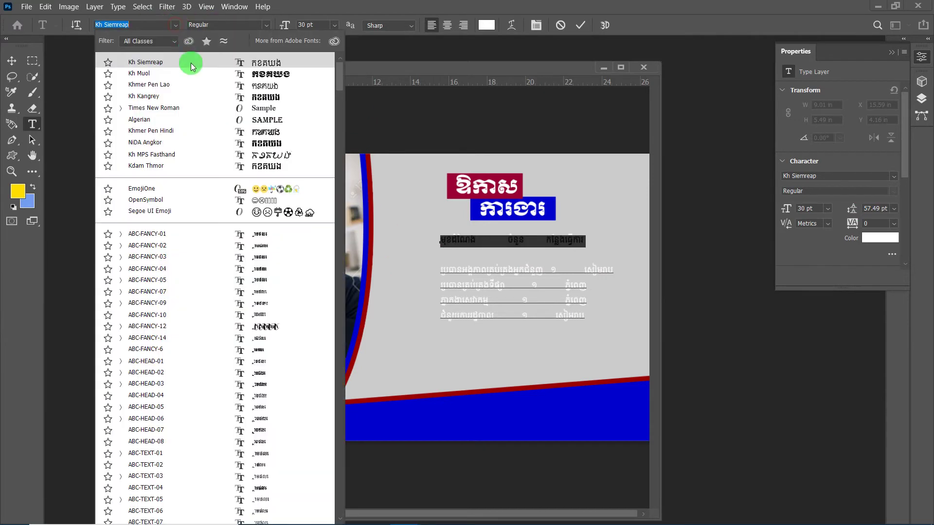
left_click(372, 131)
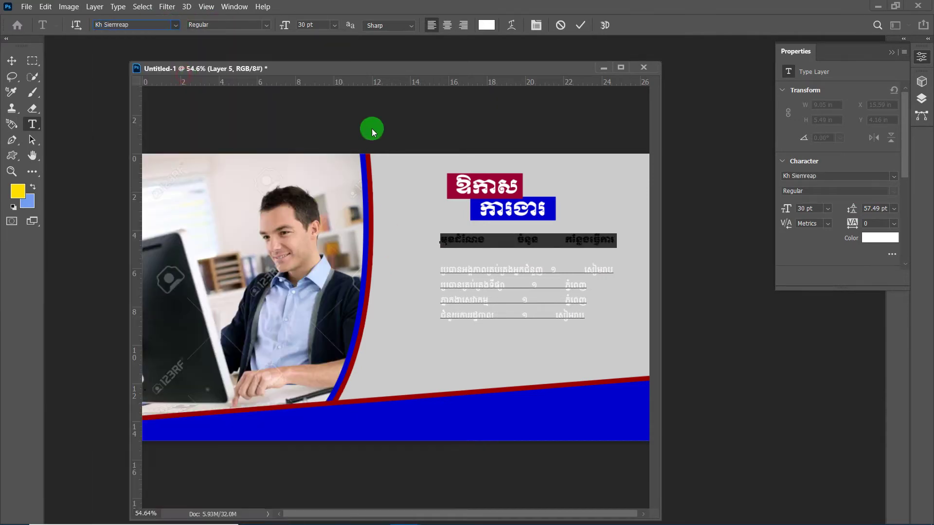
left_click(529, 250)
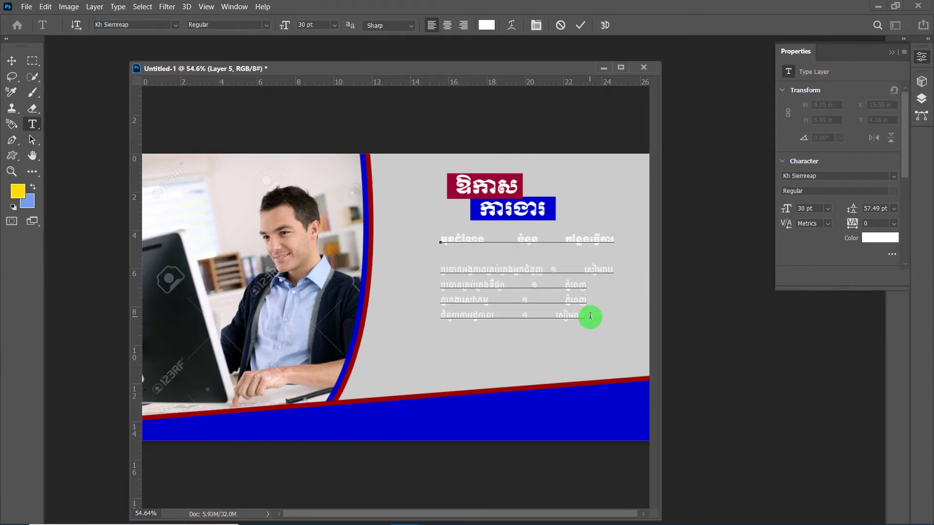
left_click_drag(587, 317, 432, 267)
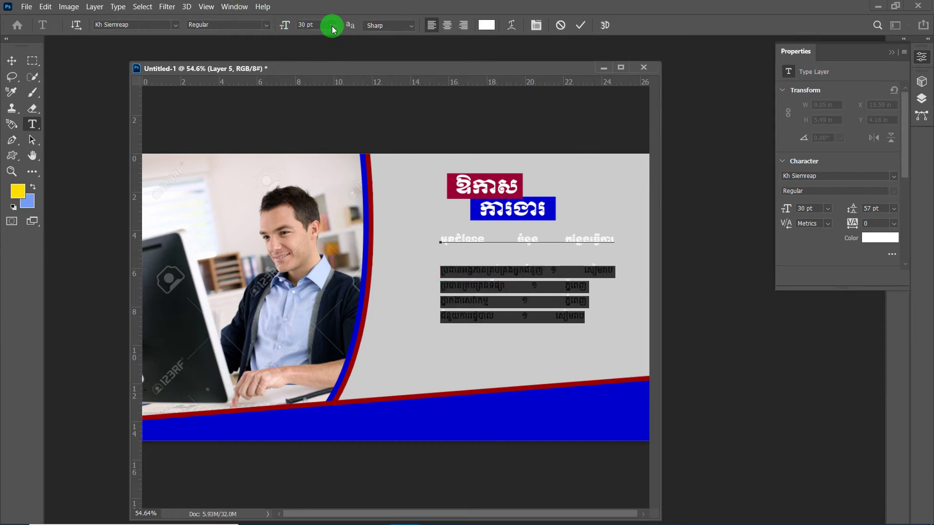
Try shrinking the job item text to 24 pt and preview the layout.
left_click(334, 25)
left_click(316, 136)
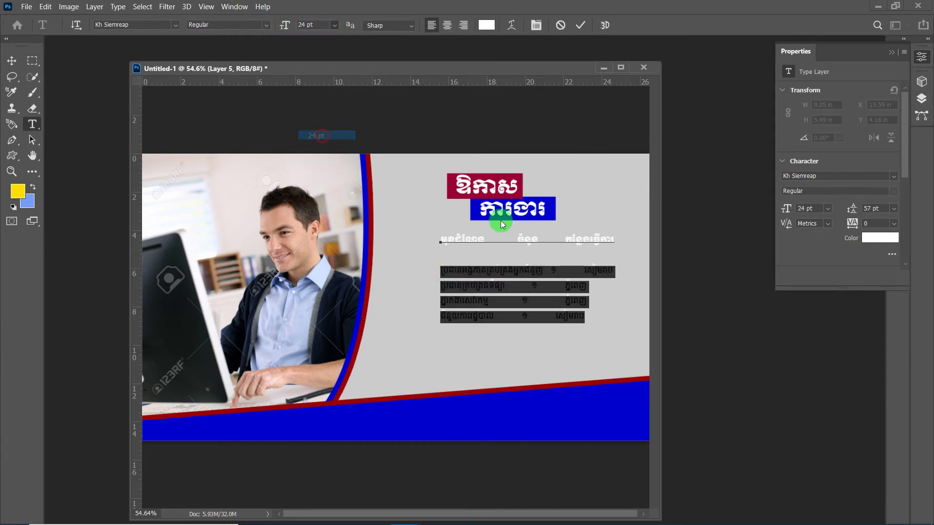
left_click(540, 288)
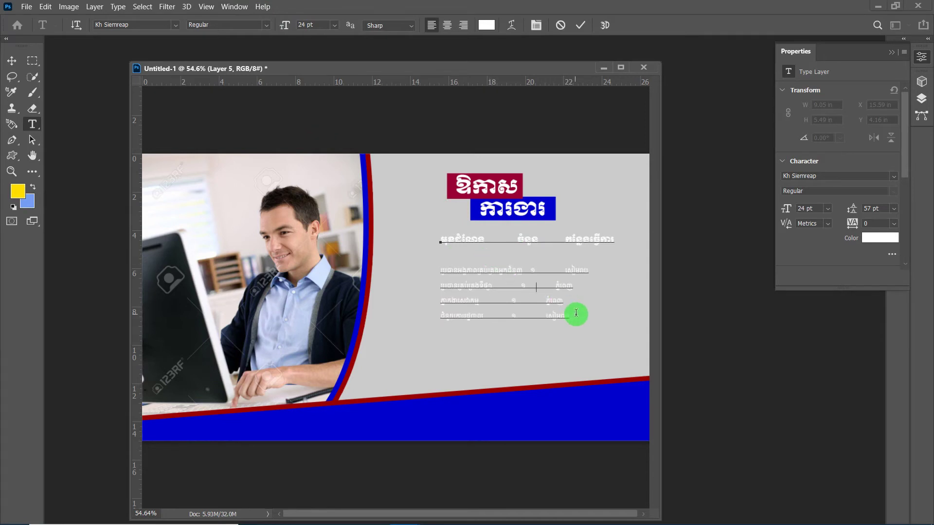
left_click_drag(572, 318, 440, 270)
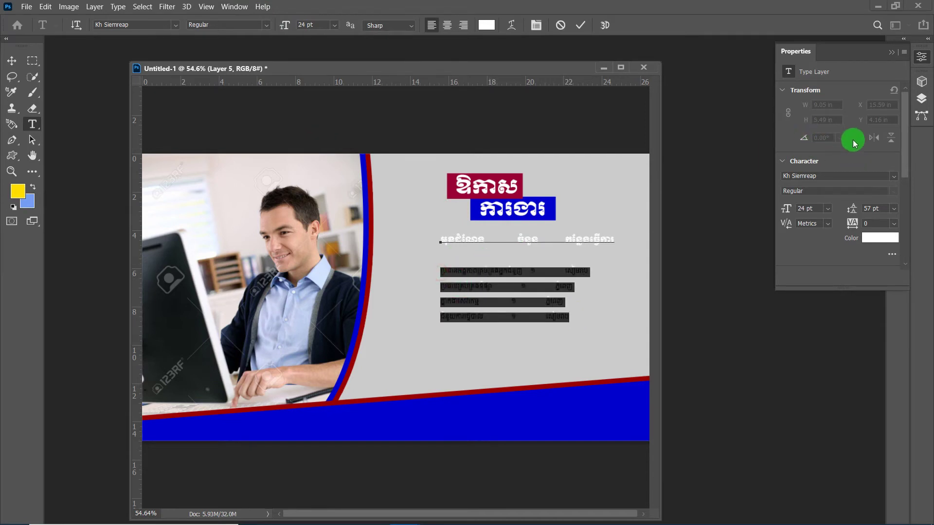
left_click(535, 302)
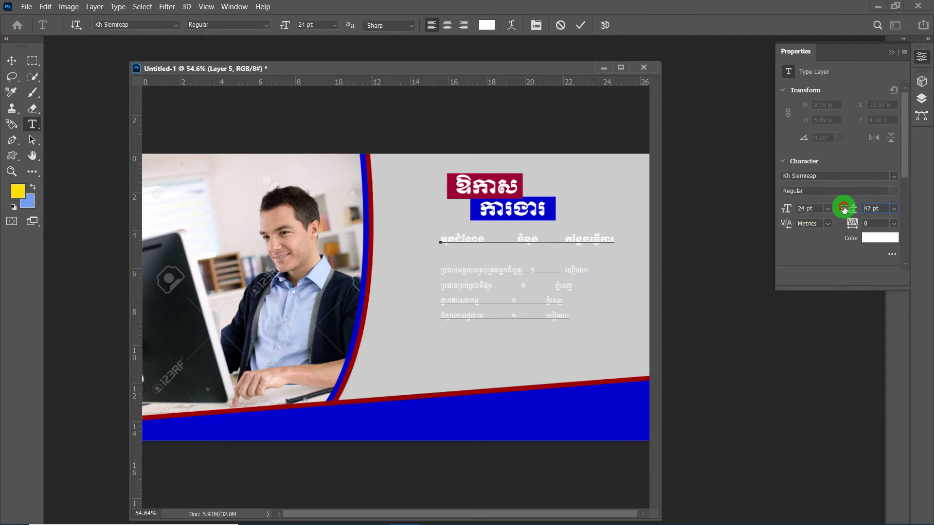
left_click_drag(571, 317, 415, 258)
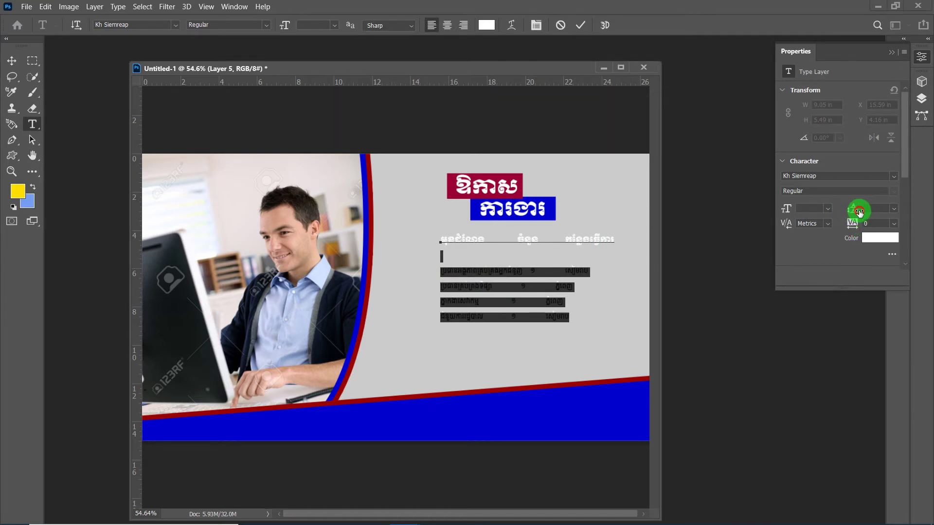
left_click(507, 290)
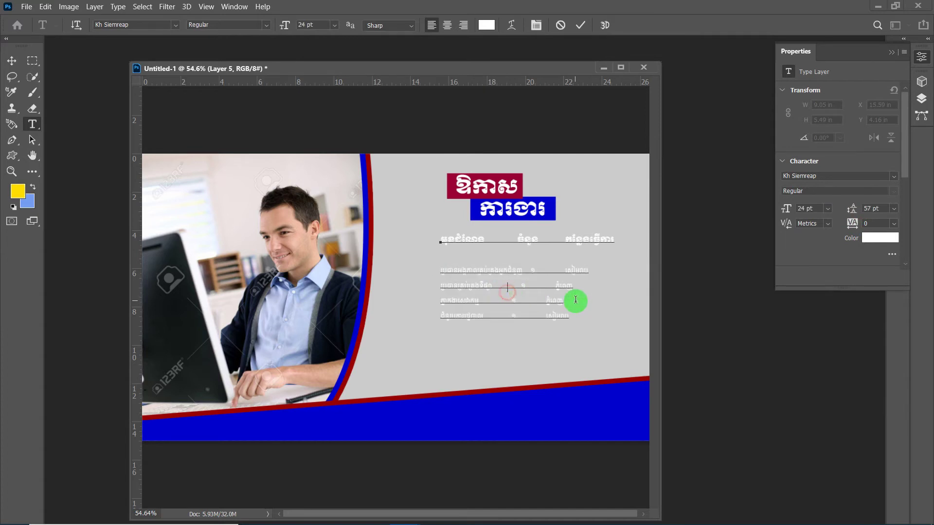
Adjust the table's line spacing, then return the job item lines to 30 pt.
left_click_drag(567, 319, 402, 223)
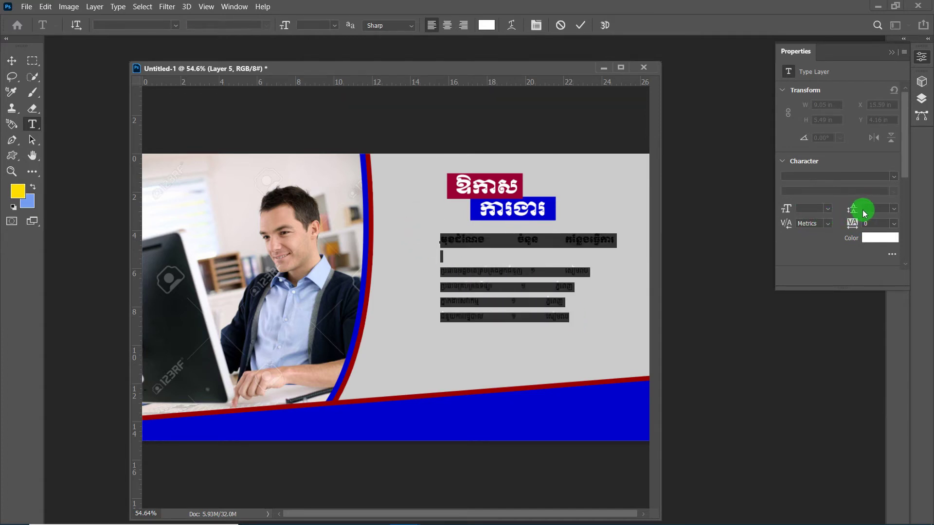
left_click_drag(846, 211, 866, 211)
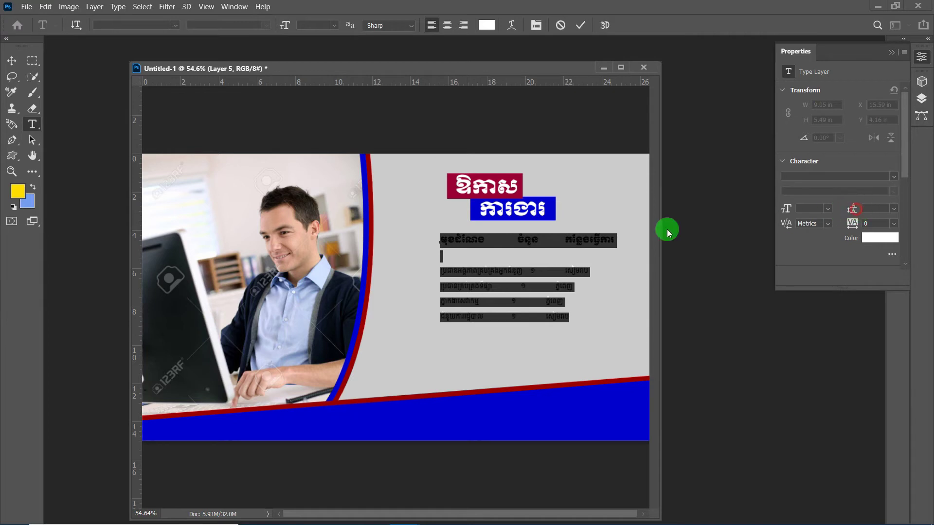
left_click(527, 272)
left_click_drag(484, 297, 433, 270)
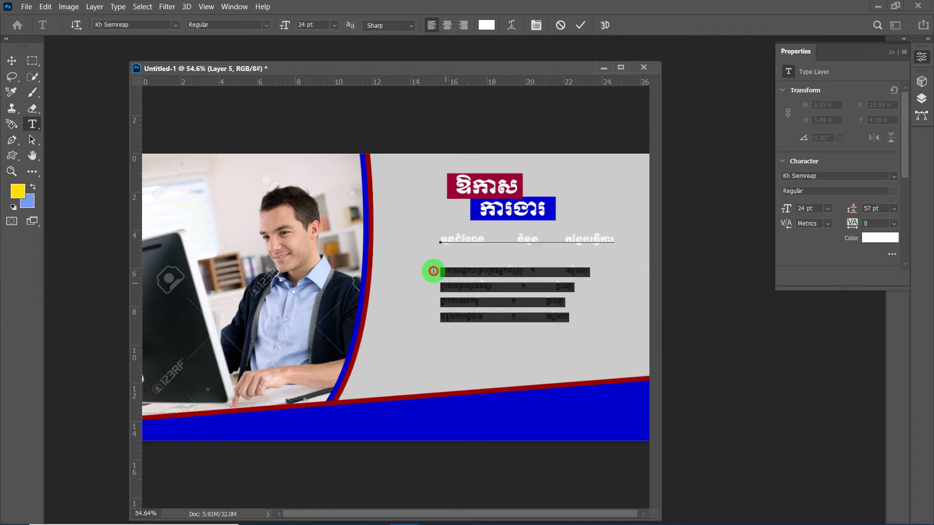
left_click(334, 25)
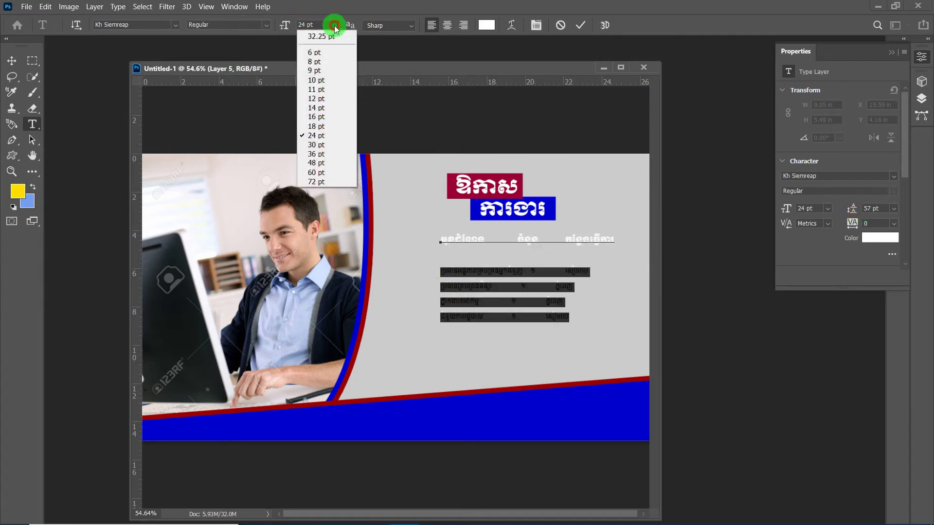
left_click(317, 145)
left_click(527, 302)
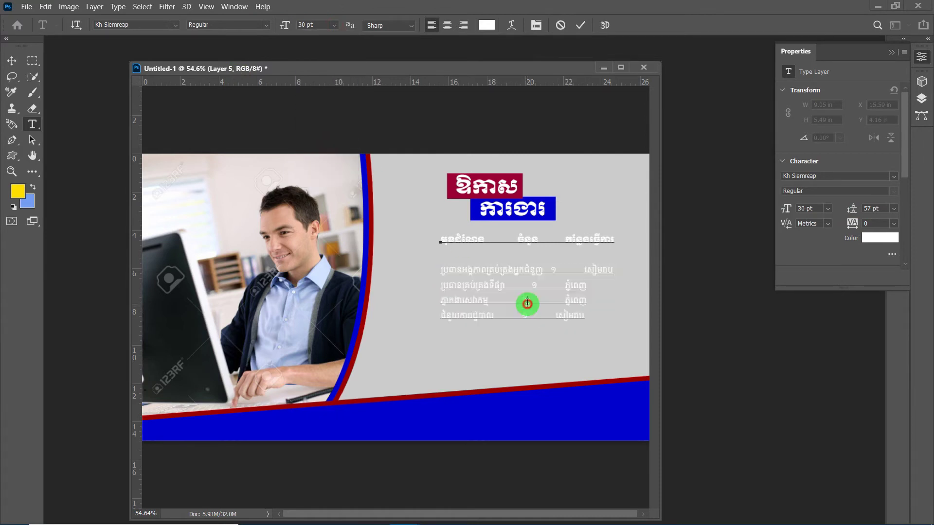
Change the table's line spacing from Auto to a fixed 50 pt, then tighten it to 46 pt.
left_click_drag(586, 318, 392, 215)
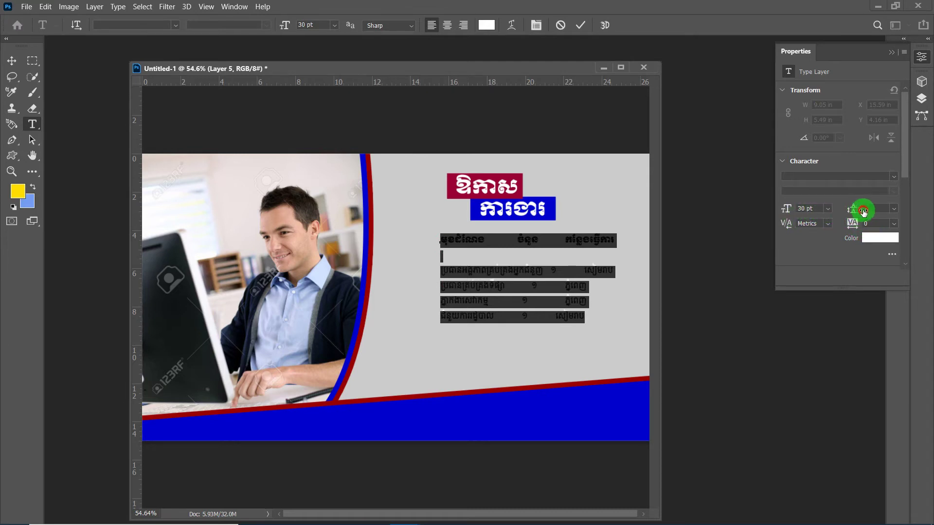
left_click(921, 57)
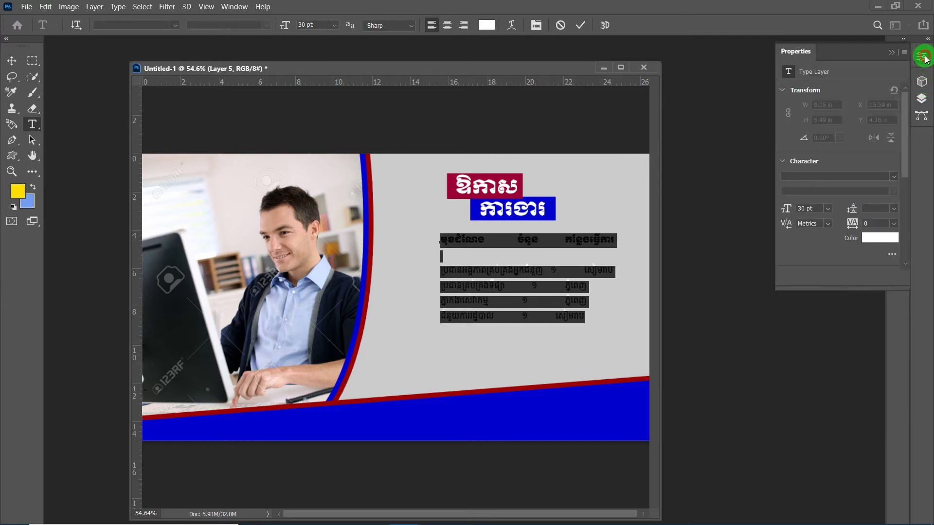
left_click(893, 209)
left_click(894, 209)
left_click_drag(851, 209, 880, 213)
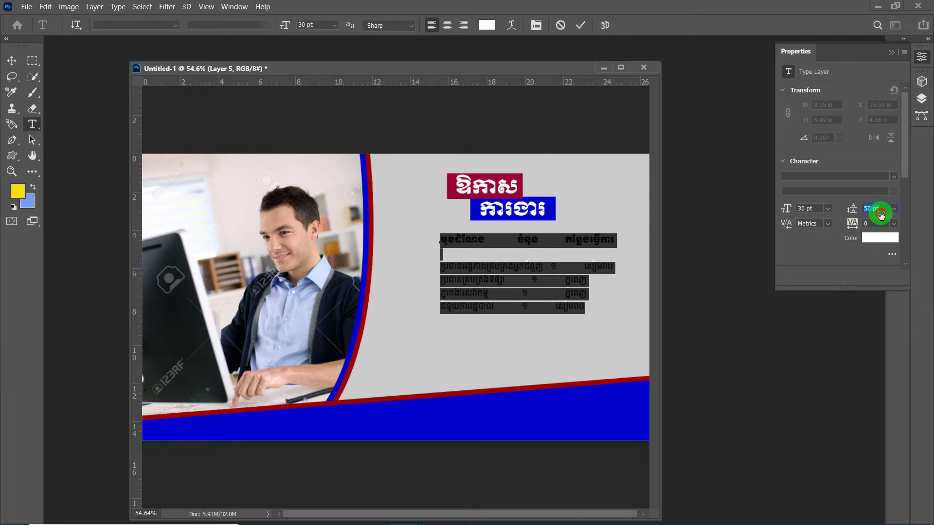
left_click_drag(881, 214, 878, 219)
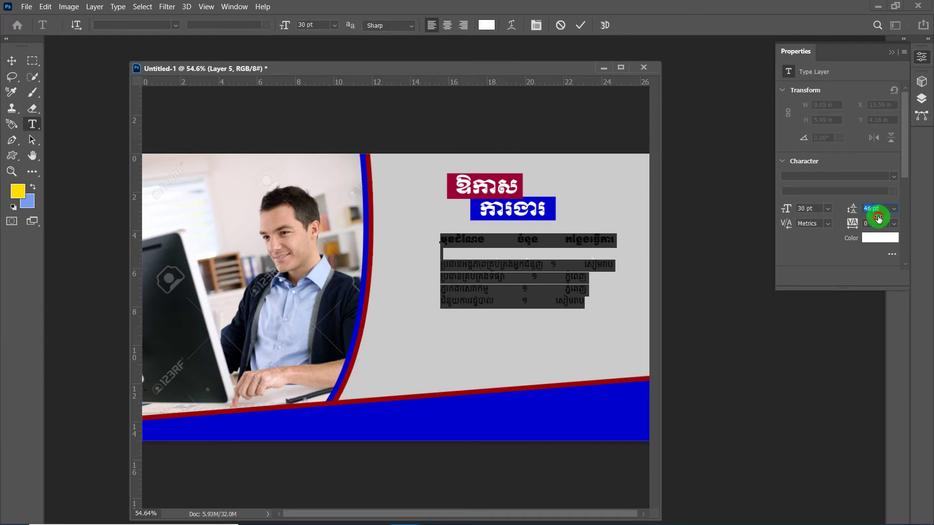
left_click(559, 275)
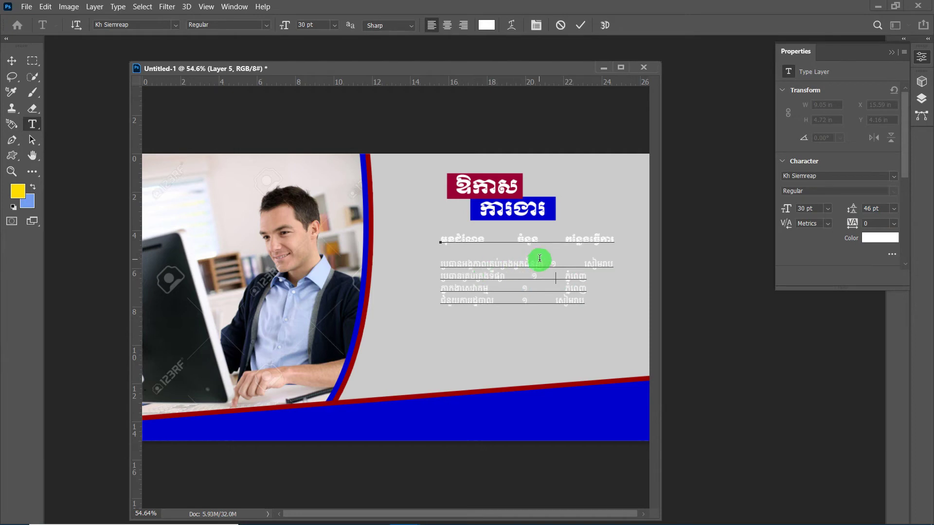
left_click_drag(519, 240, 536, 245)
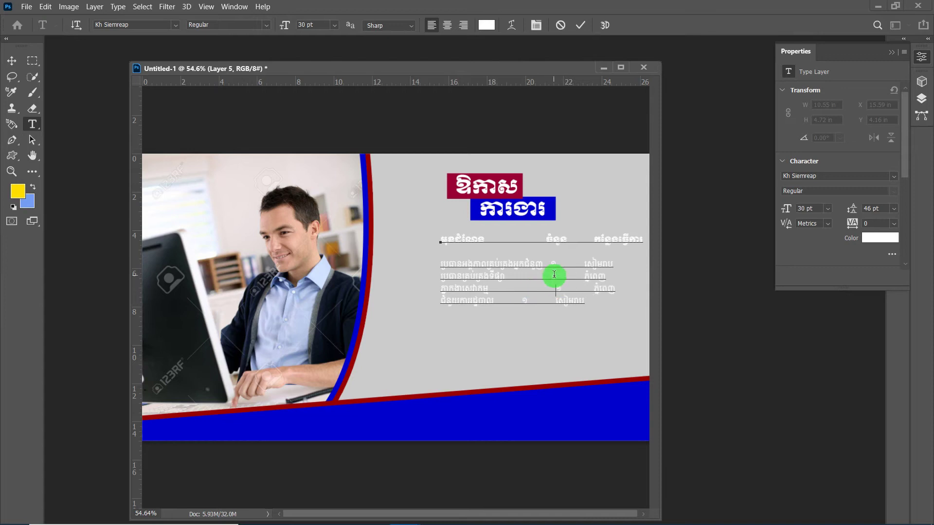
Type the missing ១ quantity into the third job row.
type("១")
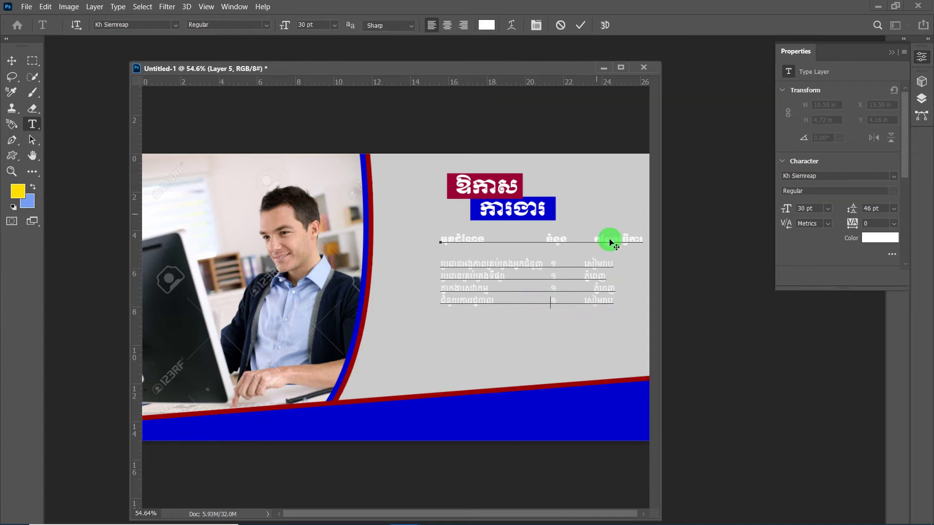
left_click(594, 287)
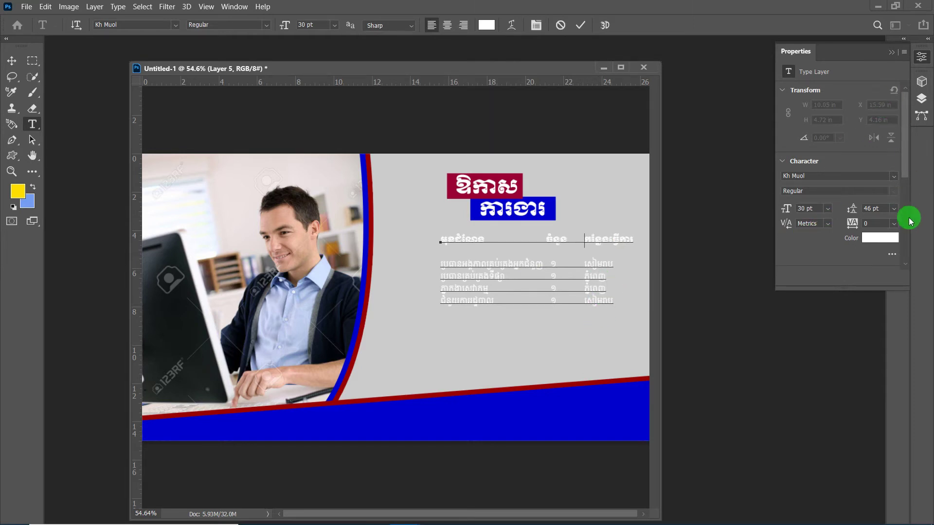
left_click(926, 98)
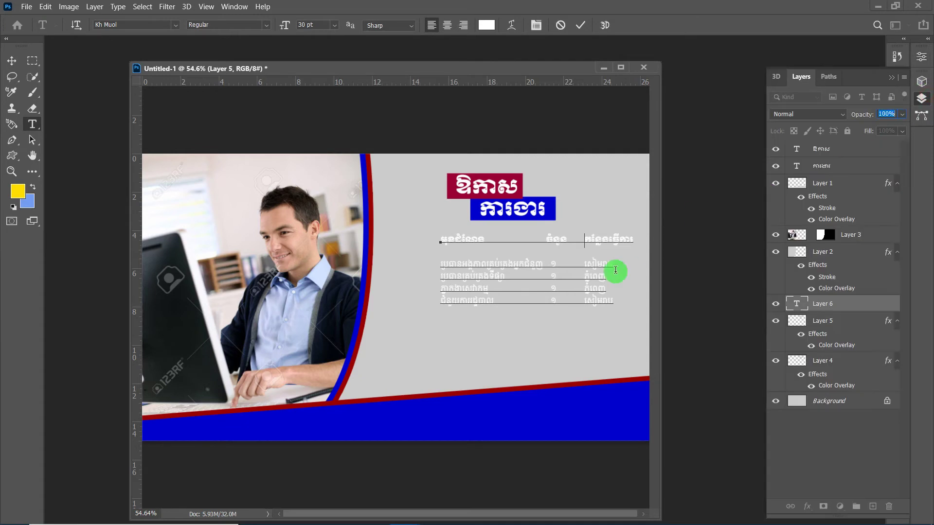
Colour the job table text blue #0000cc and commit the text edit.
left_click(576, 291)
mouse_move(605, 304)
left_mouse_down()
mouse_move(444, 282)
mouse_move(438, 233)
left_mouse_up()
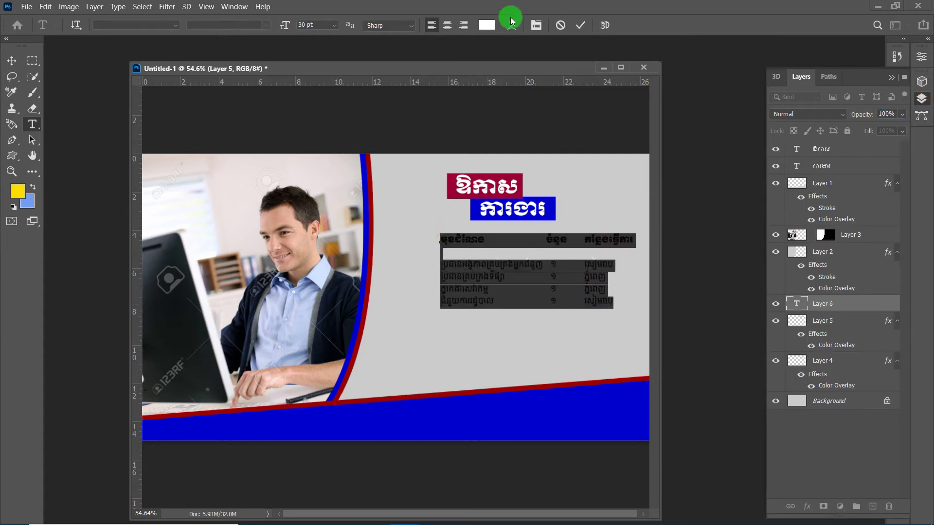
left_click(486, 25)
left_click(685, 314)
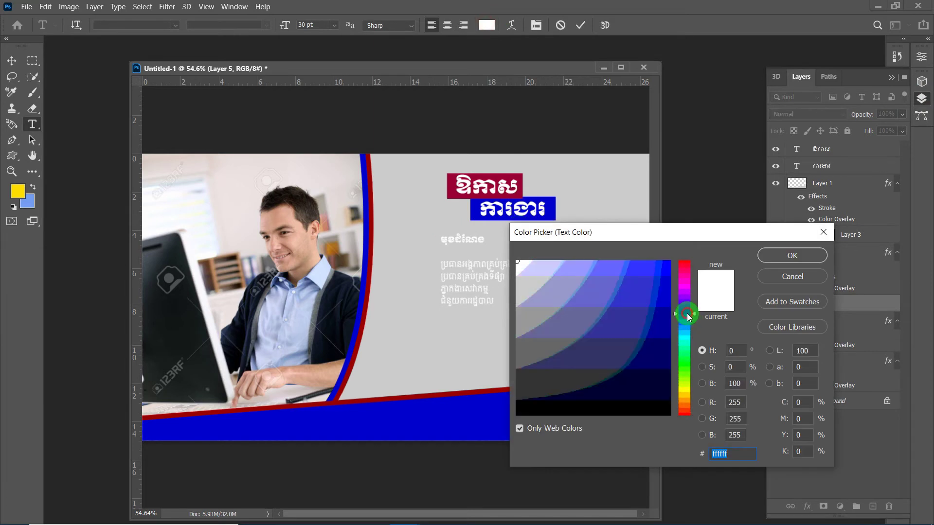
left_click(663, 301)
left_click(778, 255)
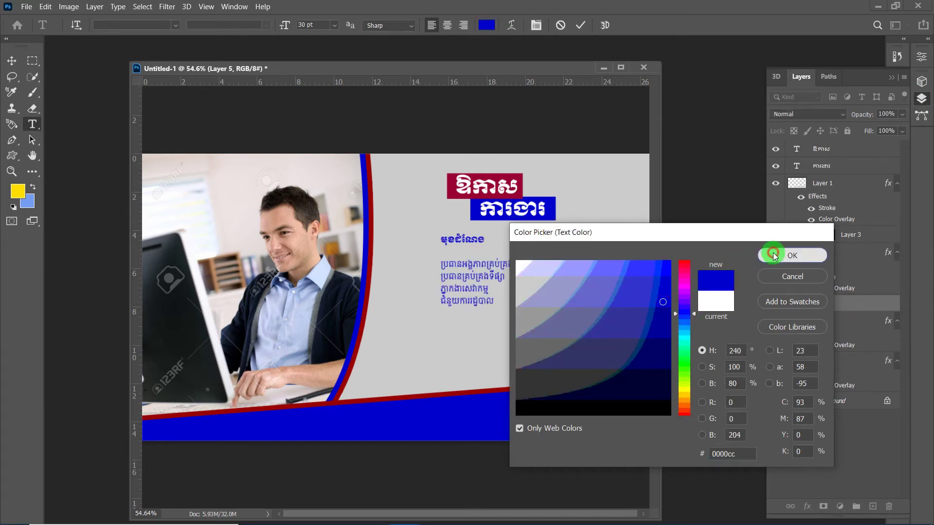
left_click(844, 235)
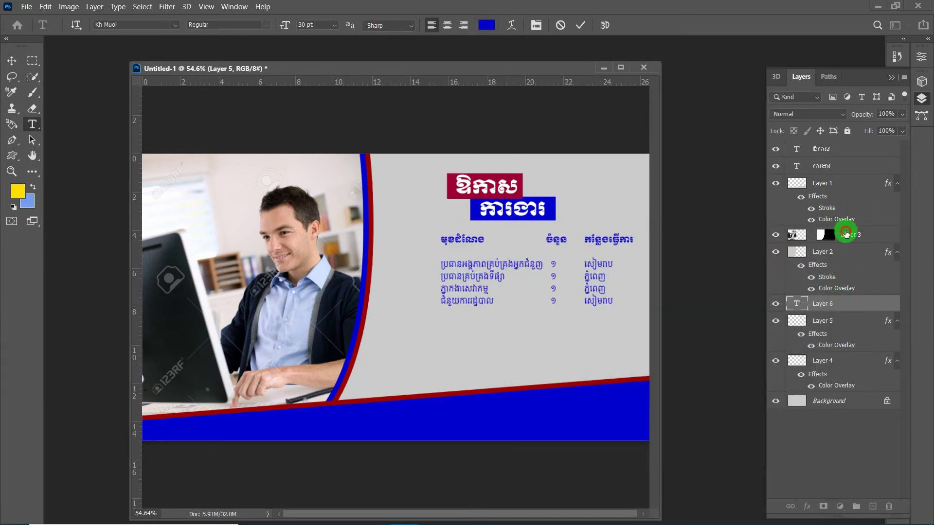
scroll(531, 276, "up", 2)
scroll(531, 276, "down", 2)
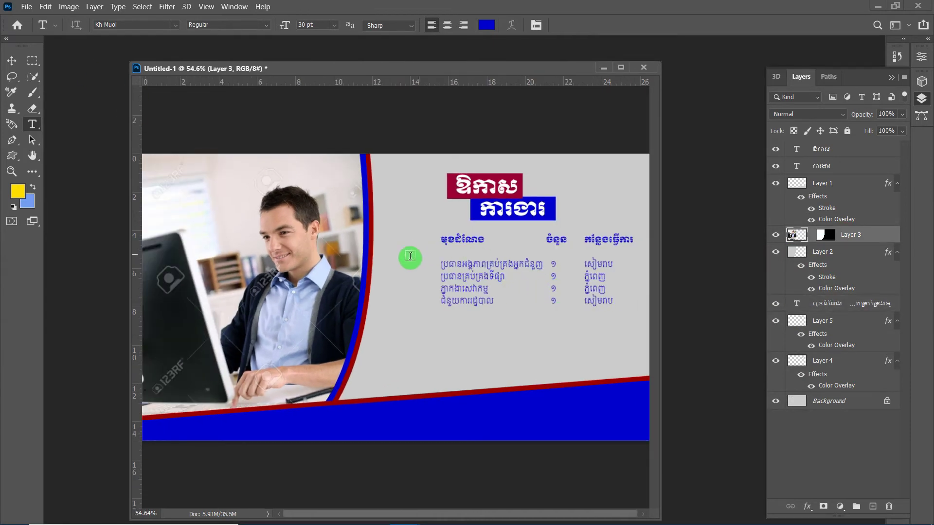
Draw a rounded rectangle over the job table's header row.
left_click(32, 61)
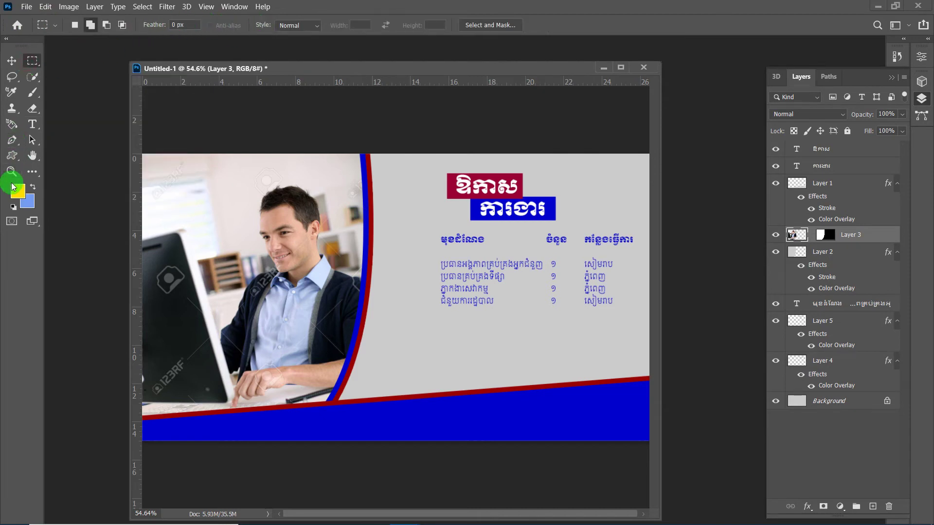
left_click(12, 155)
left_click(41, 168)
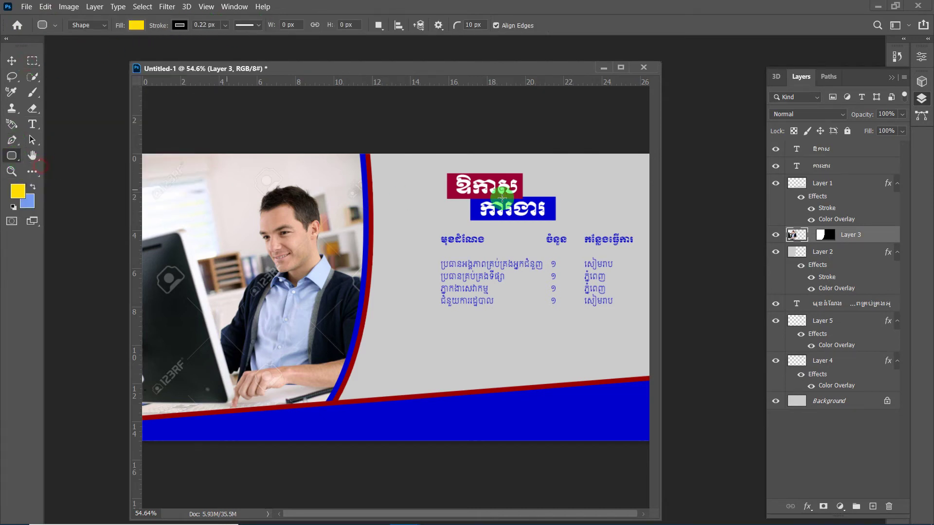
mouse_move(428, 225)
left_mouse_down()
mouse_move(518, 252)
mouse_move(640, 250)
left_mouse_up()
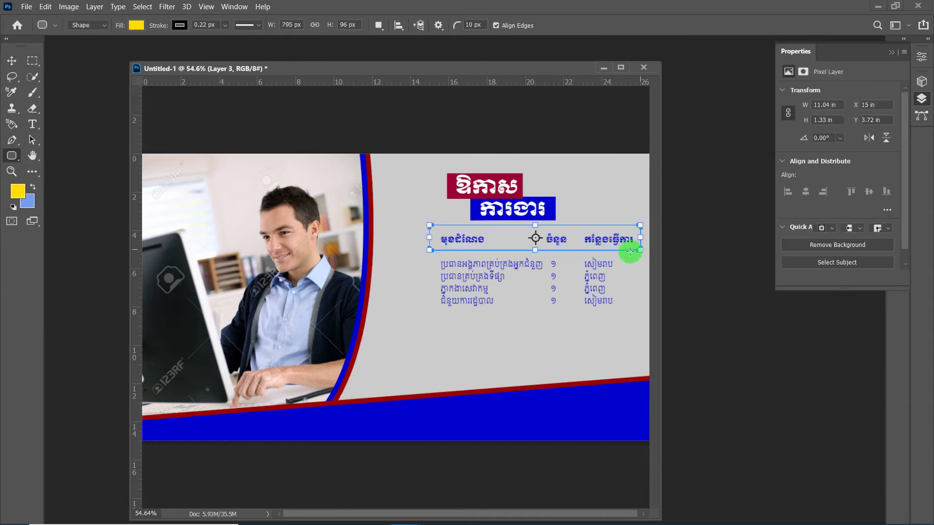
left_click(823, 180)
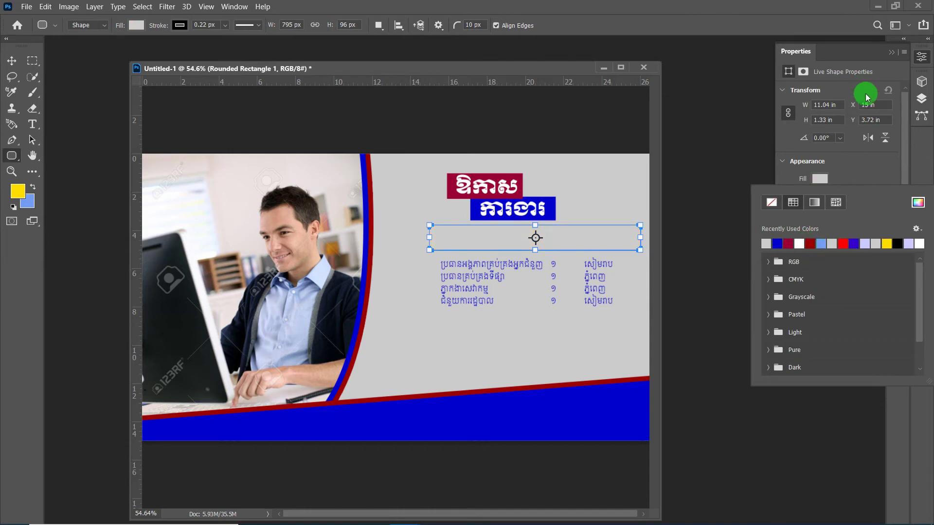
left_click(874, 169)
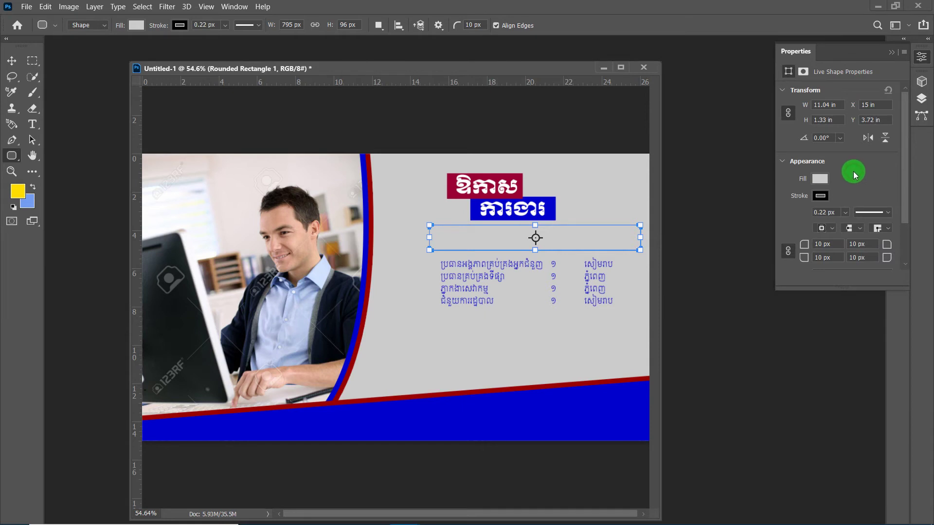
Try a Color Overlay in Rounded Rectangle 1's Layer Style, then cancel it.
left_click(922, 101)
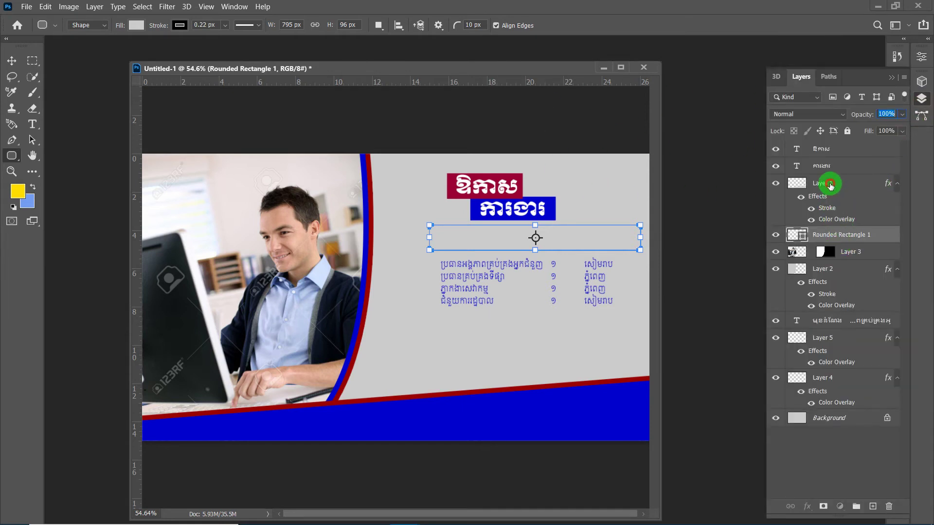
left_click(829, 185)
left_click(838, 238)
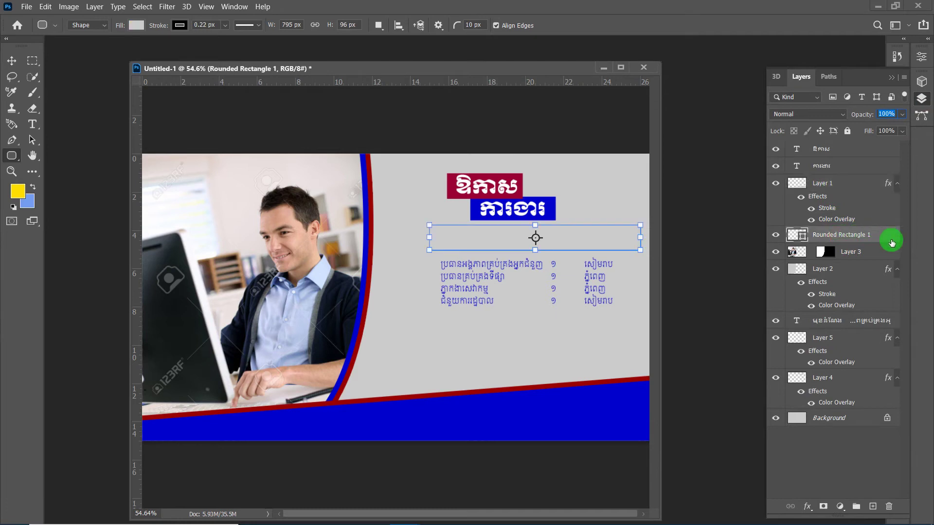
double_click(886, 235)
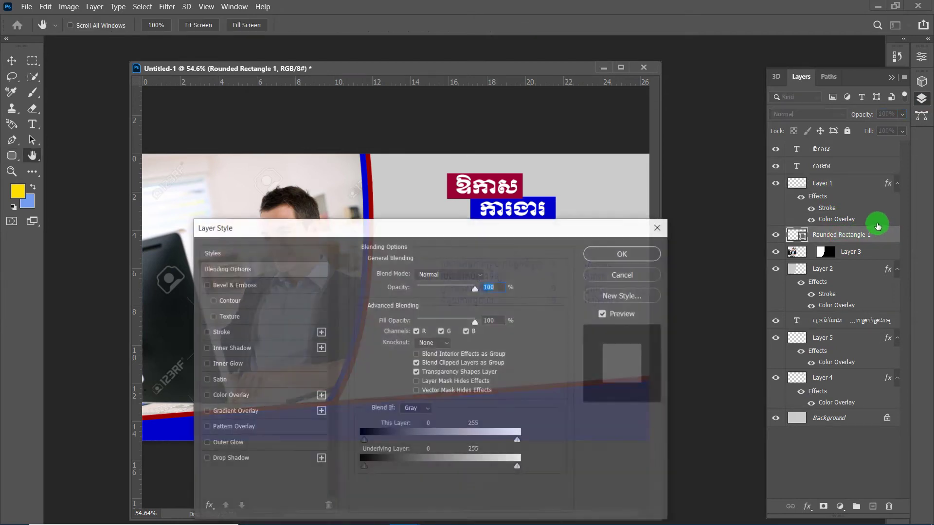
left_click(242, 397)
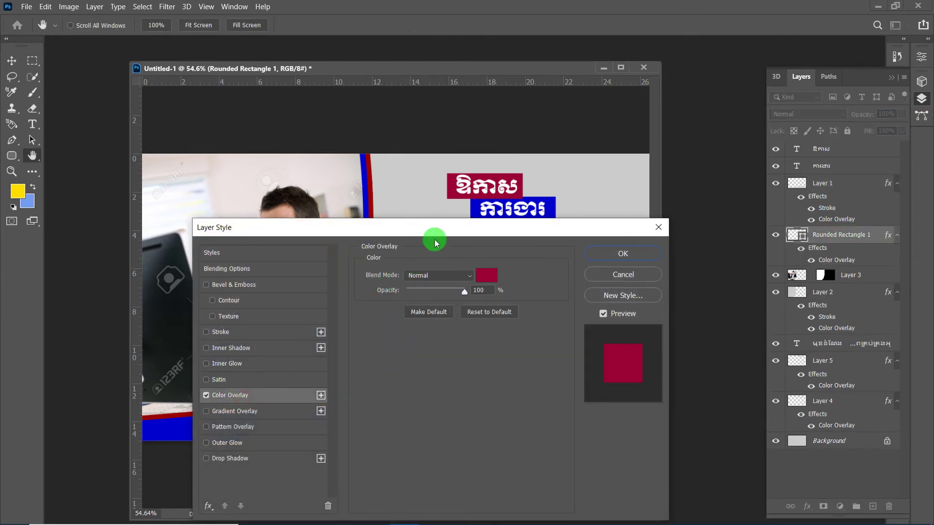
left_click_drag(439, 229, 407, 300)
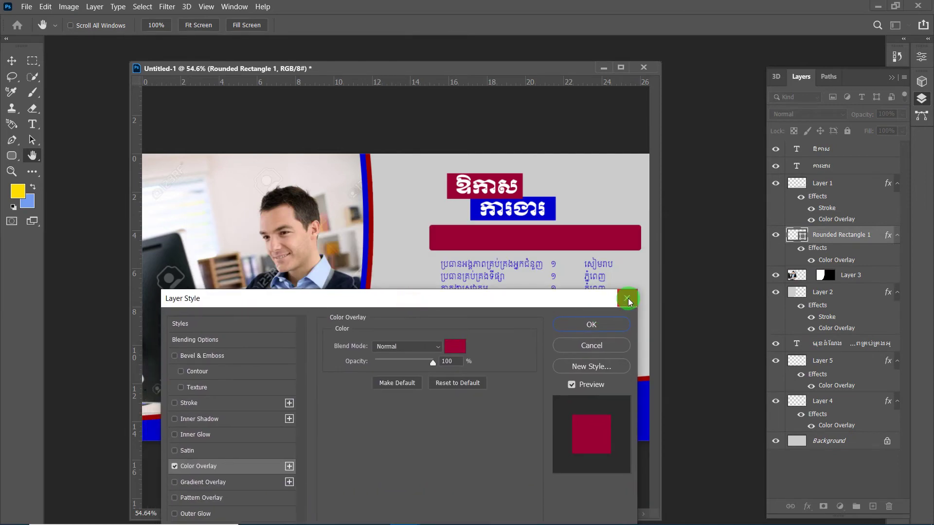
left_click(627, 298)
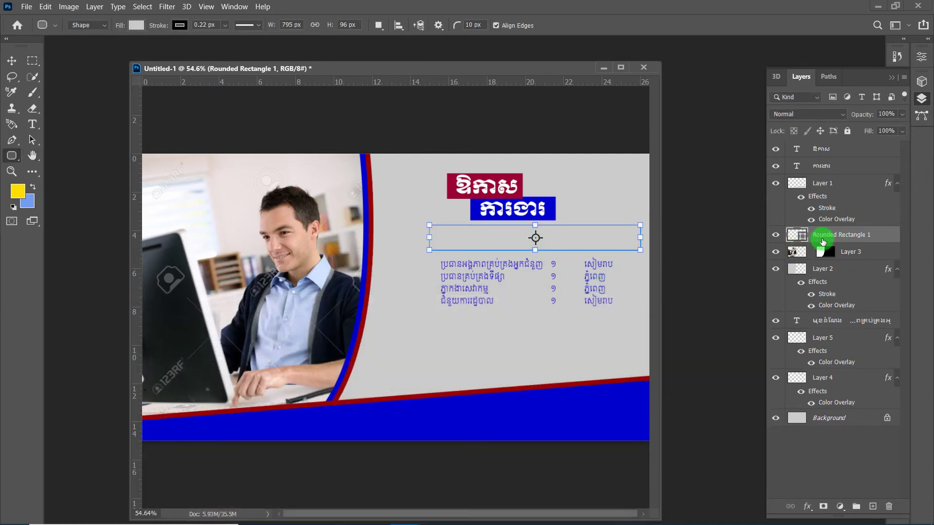
Fill the header bar light blue and lower its opacity to about 42%.
left_click(132, 25)
left_click(124, 91)
left_click(116, 91)
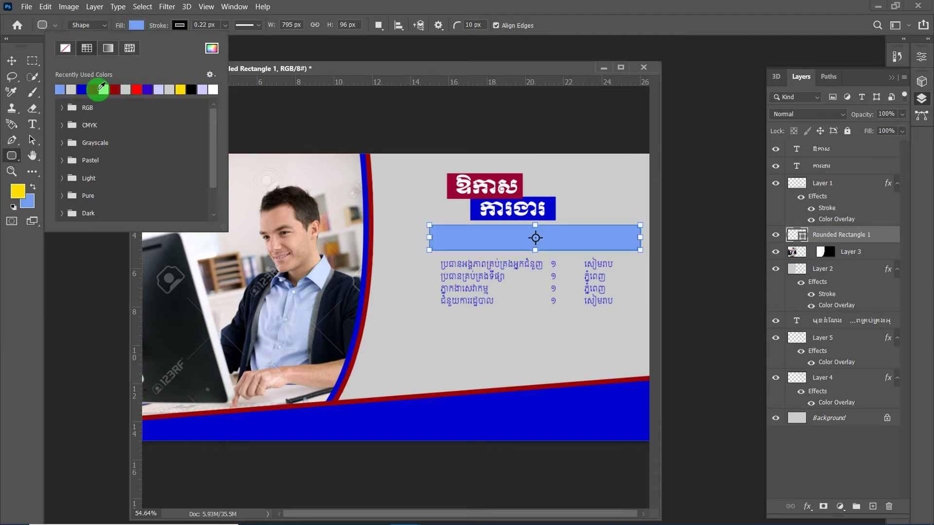
left_click(73, 90)
left_click(110, 90)
left_click(87, 89)
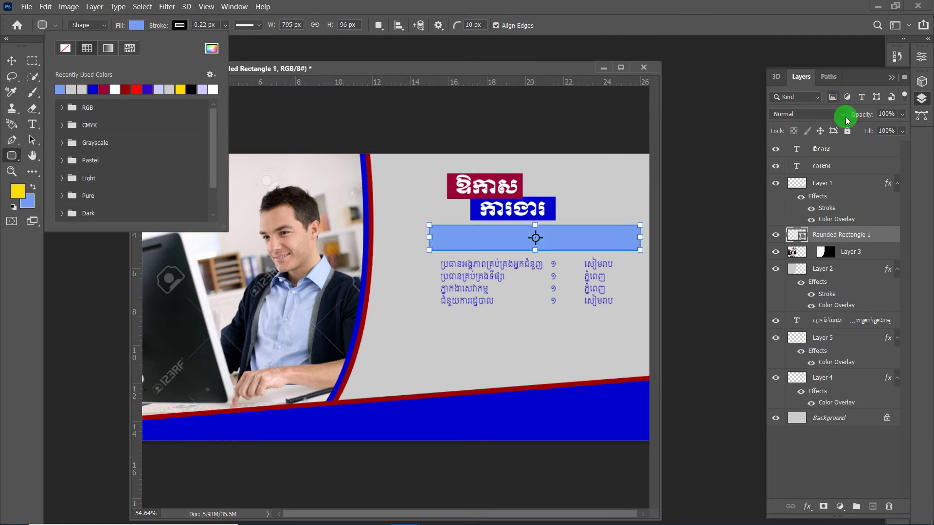
left_click(851, 222)
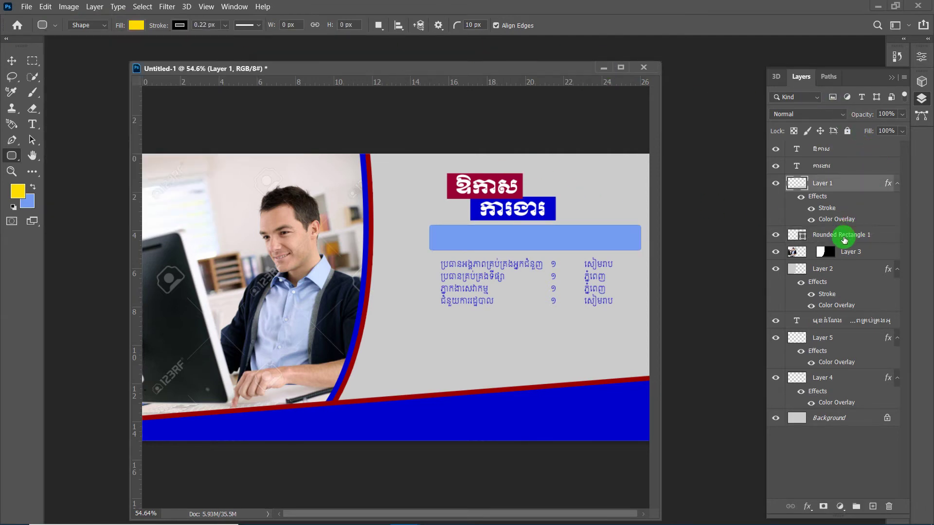
left_click(842, 235)
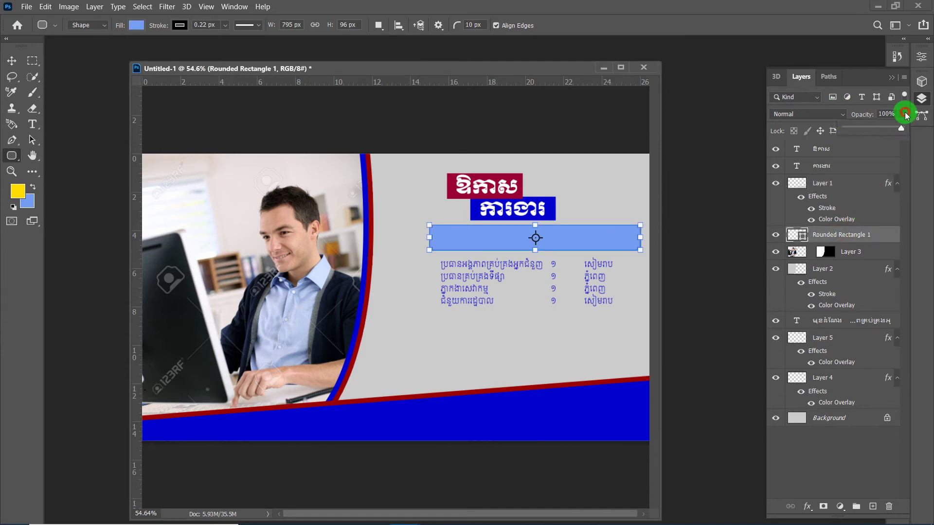
left_click_drag(900, 131, 877, 133)
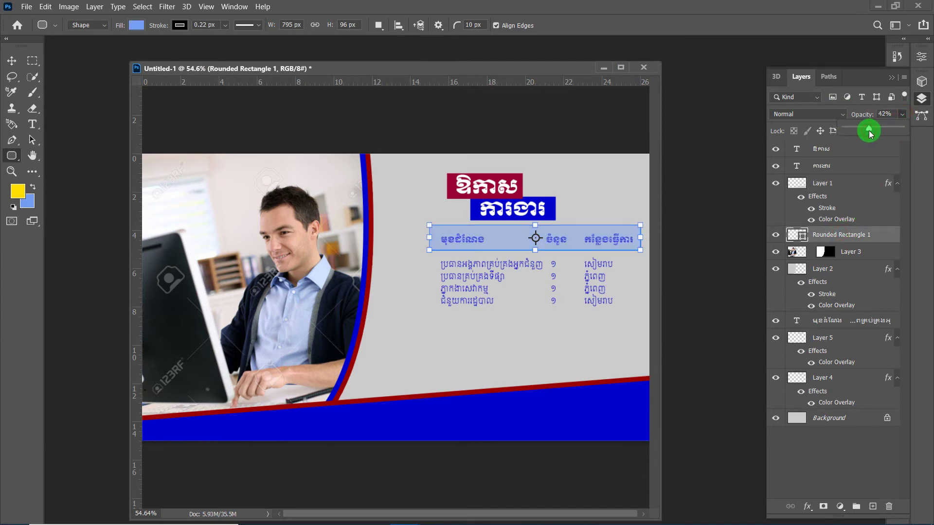
left_click(824, 270)
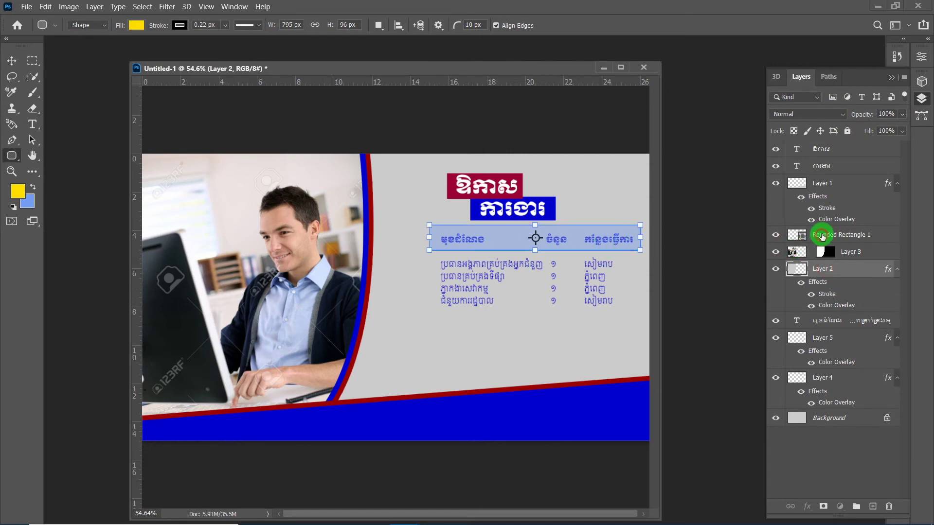
Convert the header bar to a Smart Object and duplicate it below the job table.
right_click(821, 236)
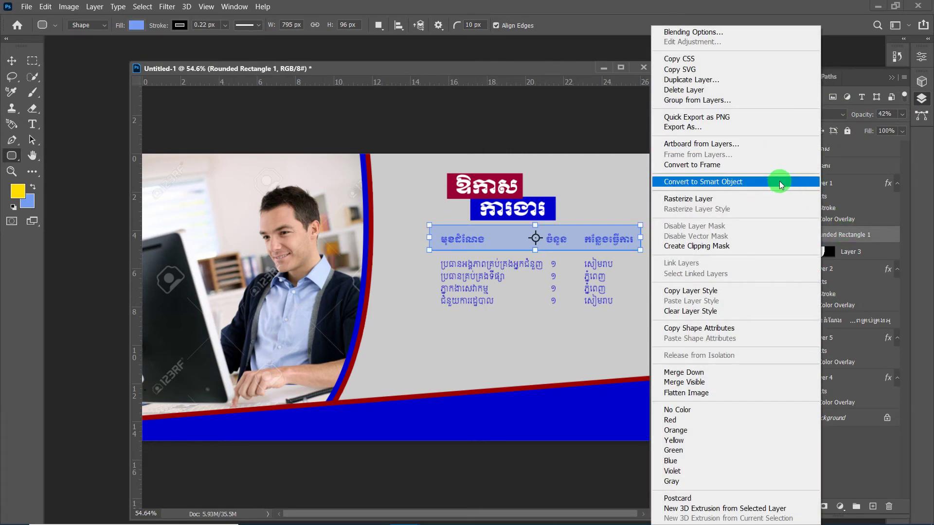
left_click(786, 182)
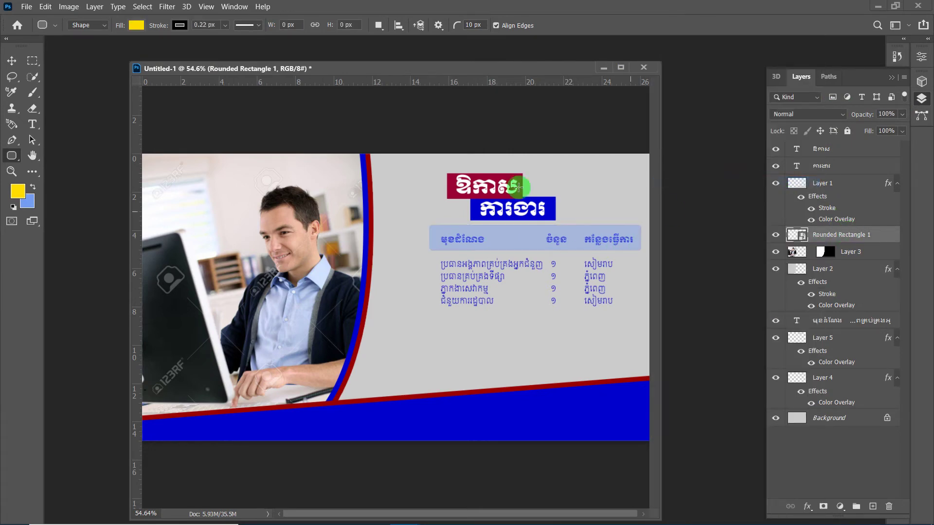
left_click(10, 61)
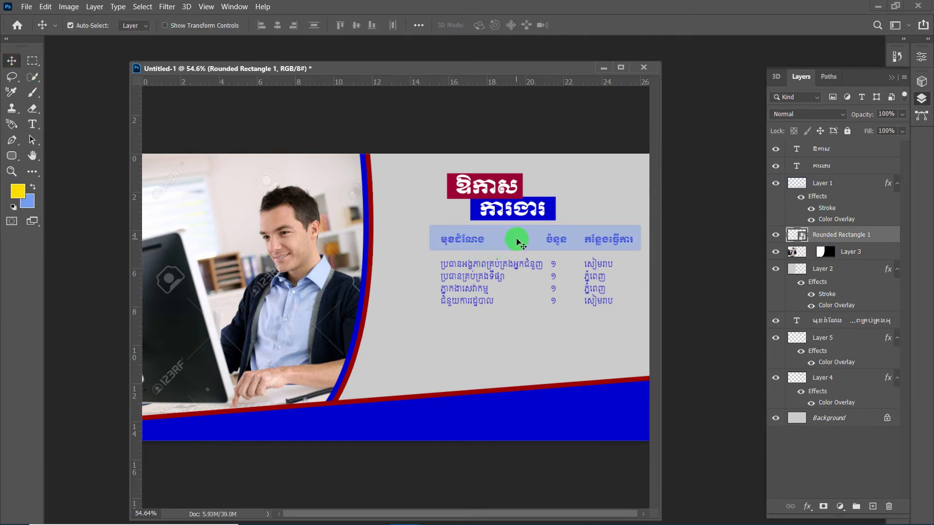
left_click_drag(521, 242, 516, 324)
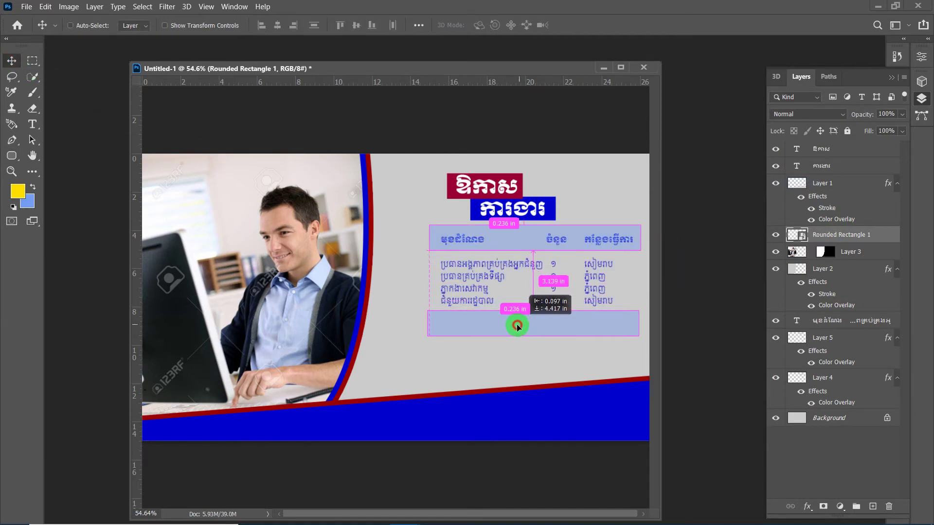
left_click_drag(517, 323, 521, 323)
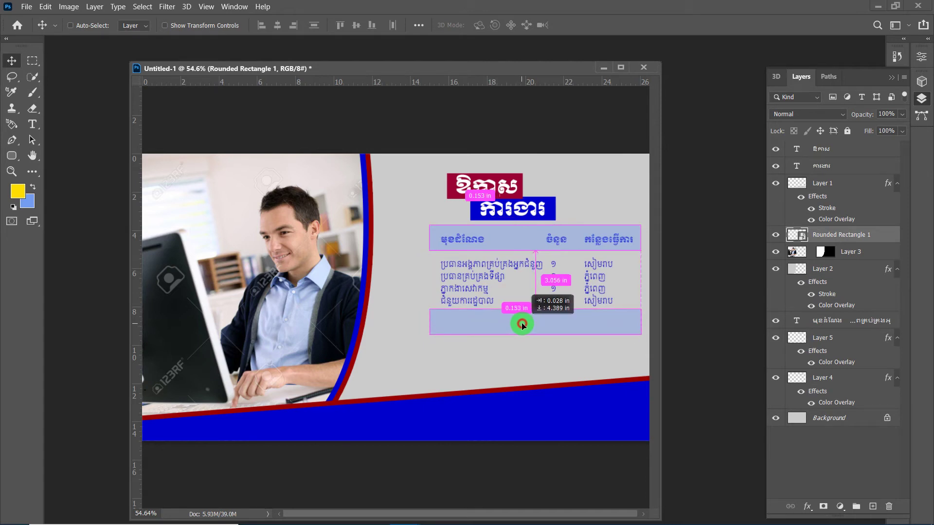
left_click_drag(522, 322, 521, 322)
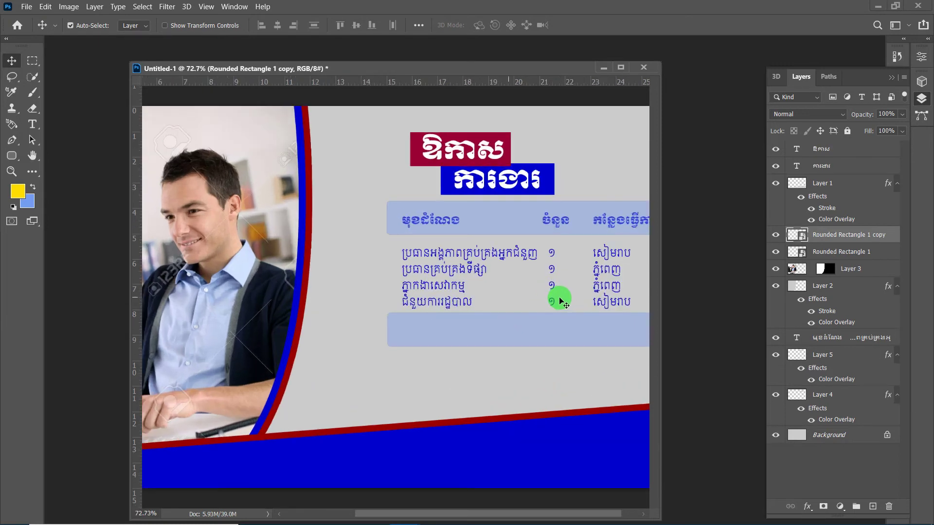
scroll(560, 303, "down", 2)
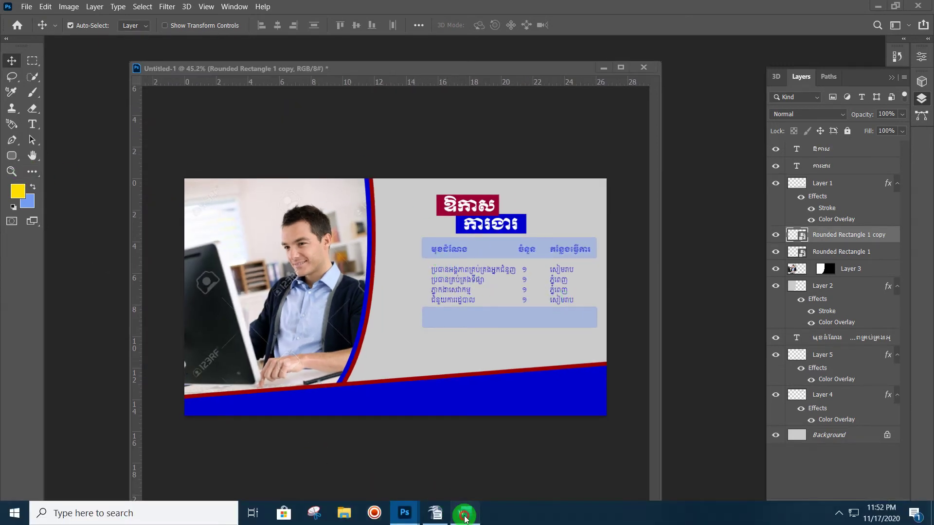
Select the deadline line in the Word draft, then return to Photoshop.
left_click(465, 518)
left_click(342, 455)
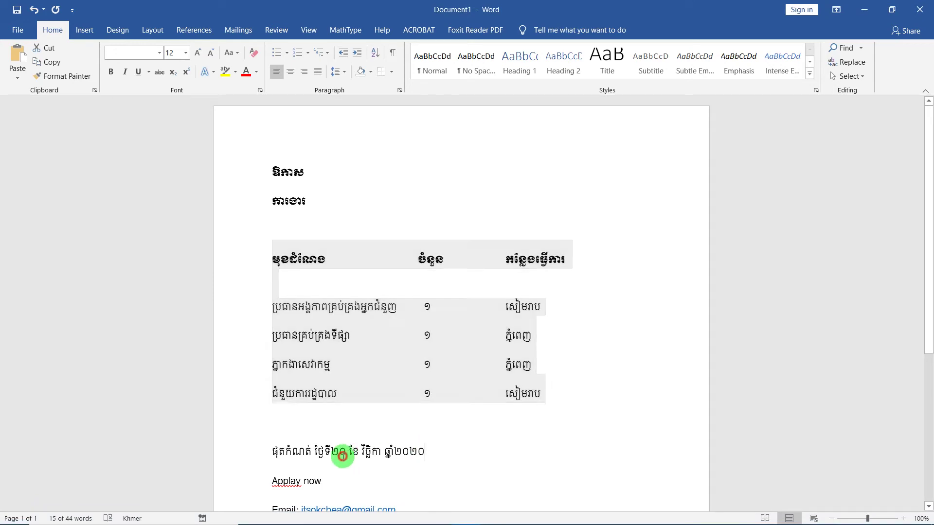
left_click(269, 449)
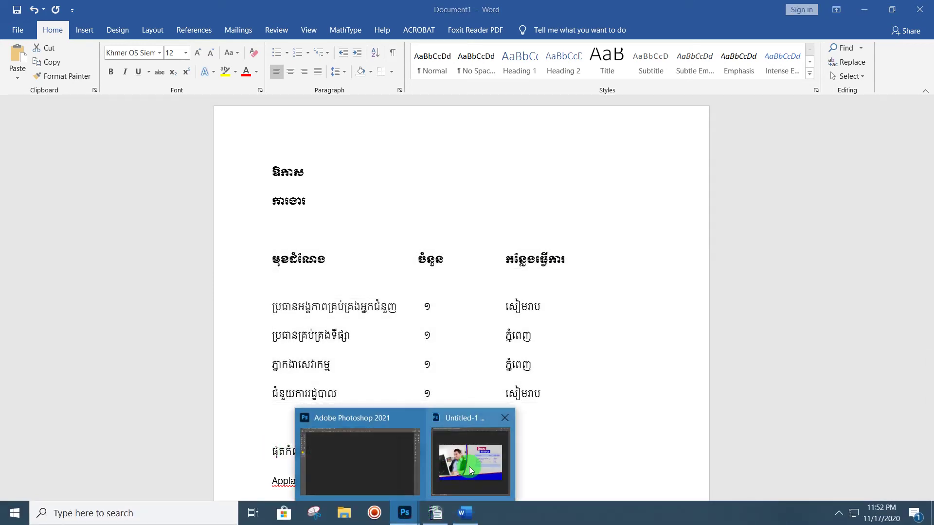
mouse_move(405, 512)
left_click(469, 465)
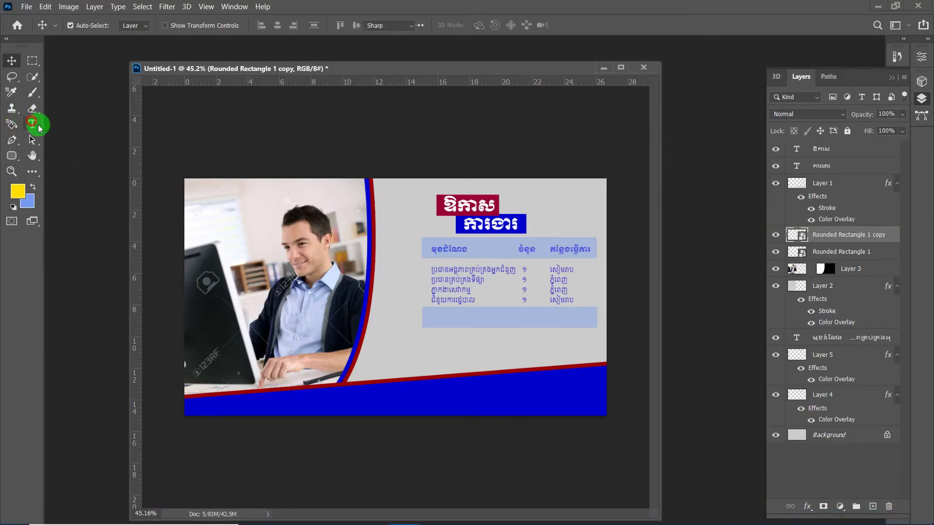
Paste the Khmer deadline line as text inside the lower light-blue bar.
left_click(32, 124)
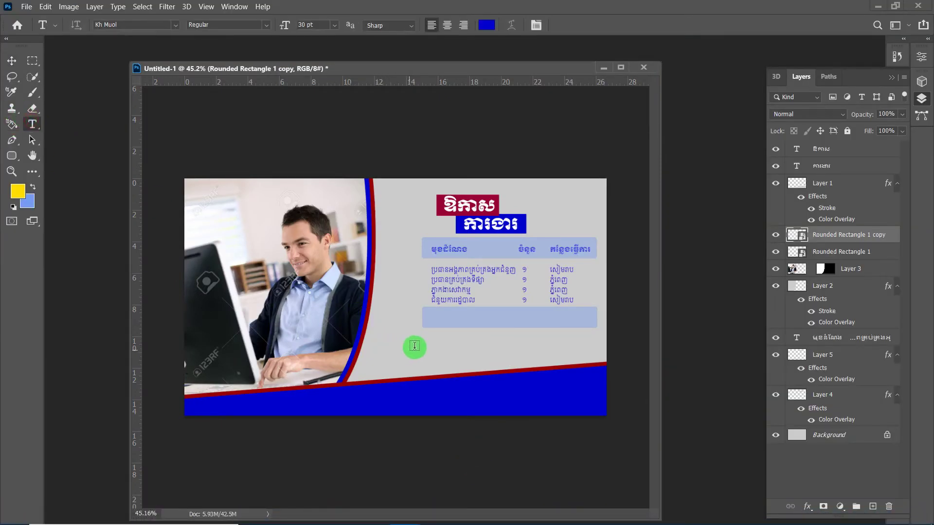
left_click(481, 319)
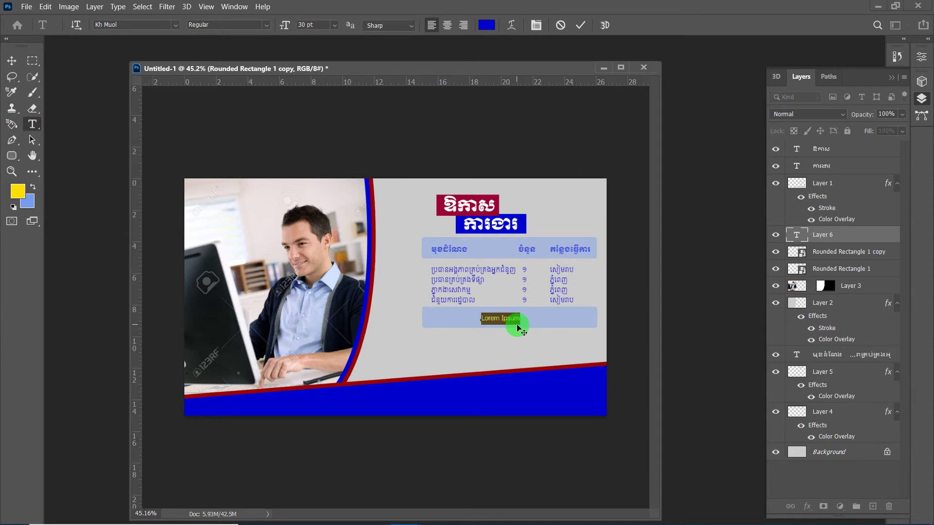
key("ctrl+v")
left_click_drag(559, 358, 532, 360)
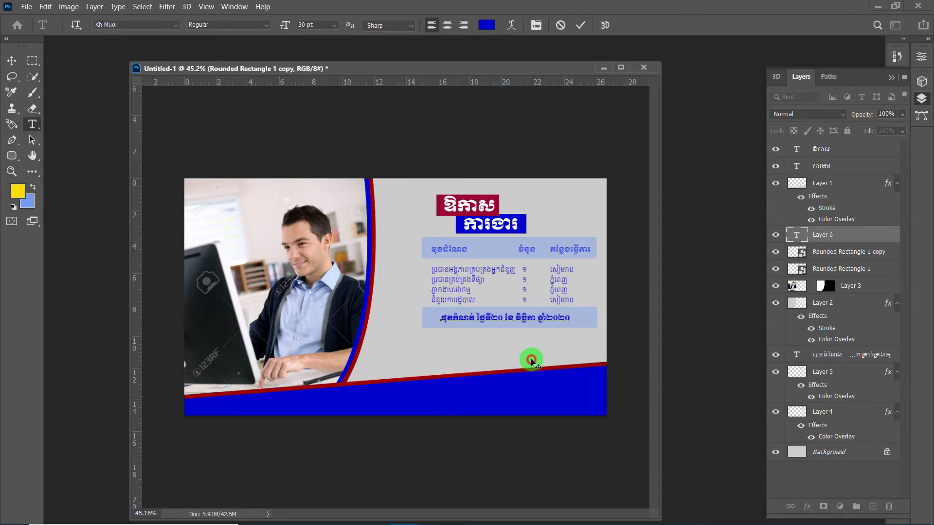
left_click(855, 258)
scroll(538, 304, "up", 2)
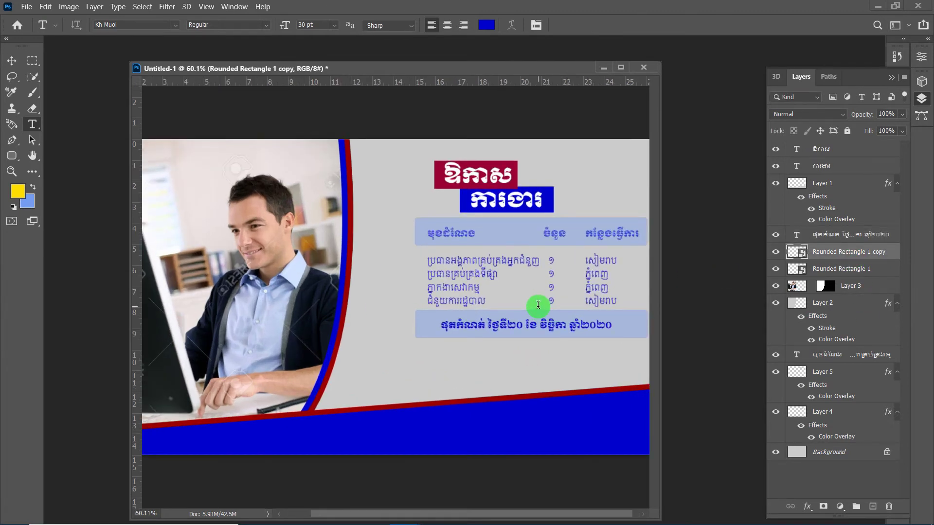
scroll(538, 305, "down", 2)
scroll(538, 306, "up", 1)
scroll(538, 307, "down", 1)
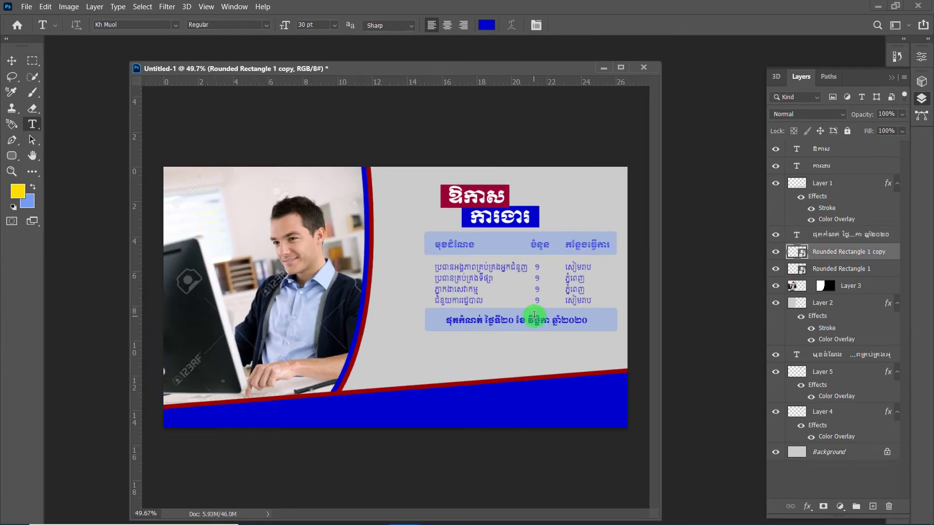
Check the deadline text's blue colour in the Color Picker and copy its hex code.
left_click(532, 324)
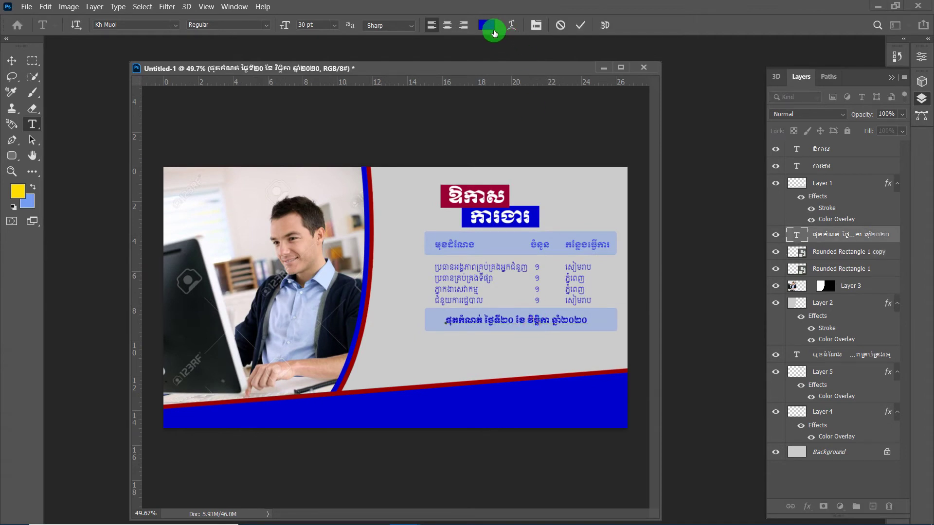
left_click(487, 25)
right_click(724, 453)
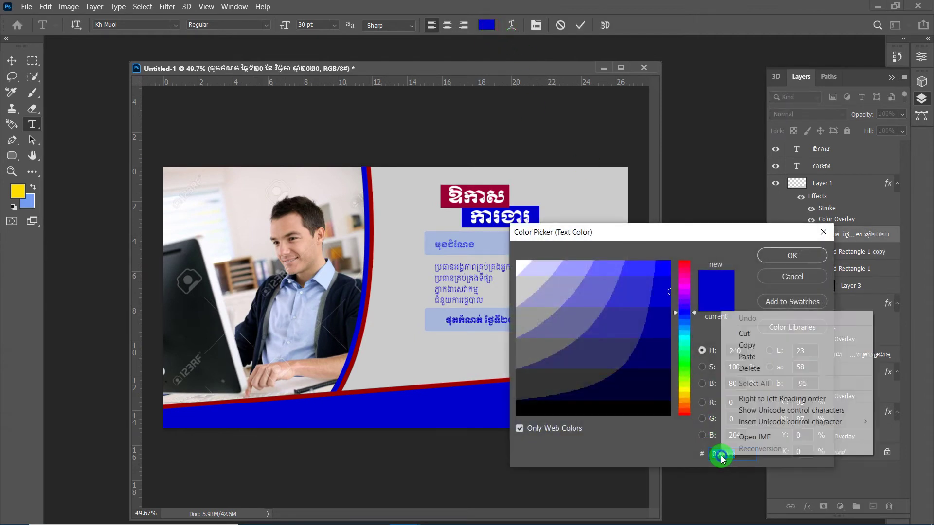
left_click(812, 338)
left_click(805, 252)
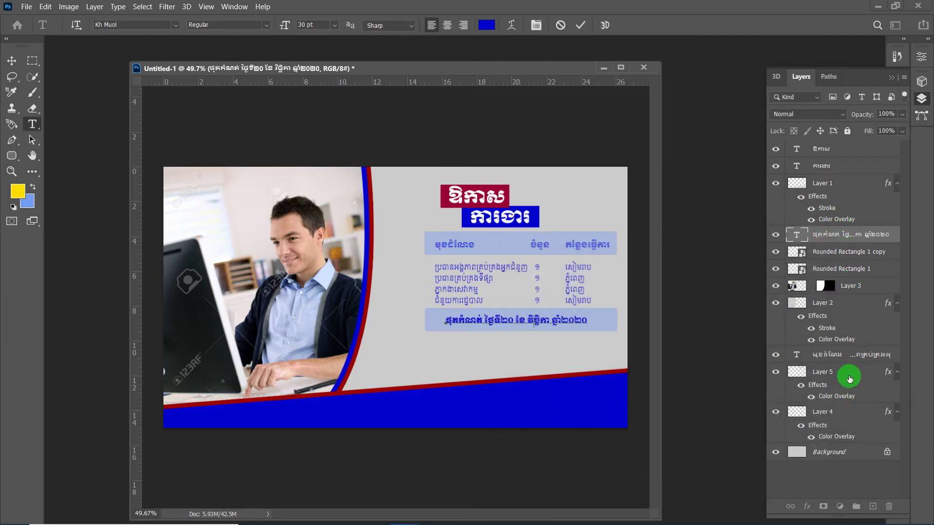
Move the job table text layer to the top of the Layers stack.
left_click(836, 355)
left_click(463, 246)
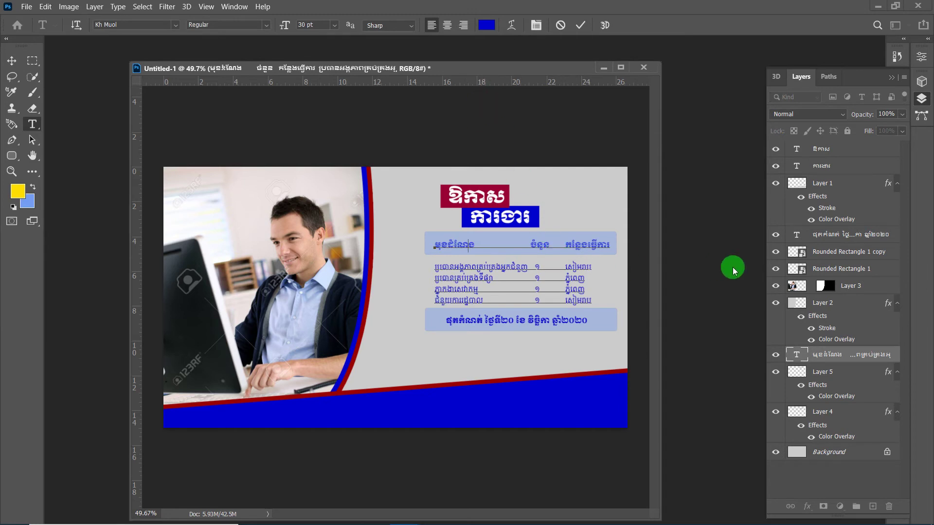
left_click_drag(831, 357, 829, 145)
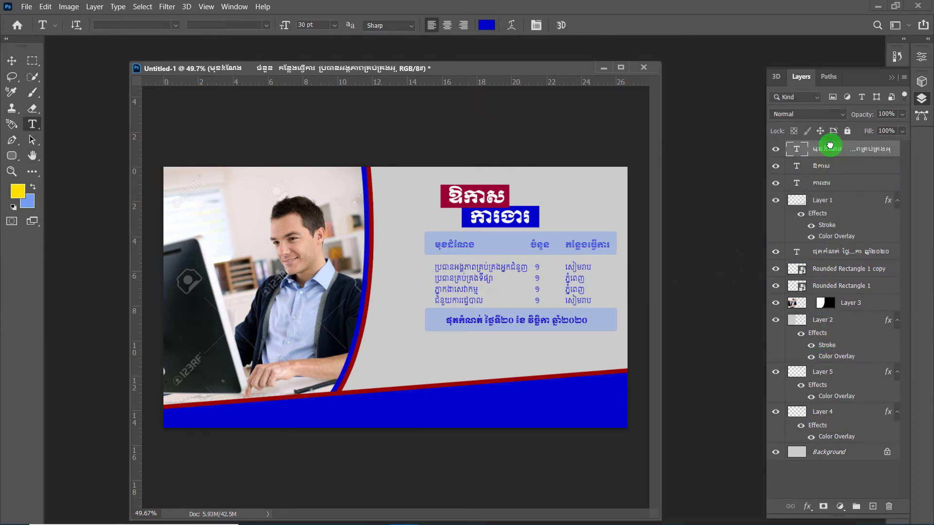
scroll(535, 317, "up", 2)
Draw a rectangular marquee around the table's four job rows.
scroll(535, 317, "down", 3)
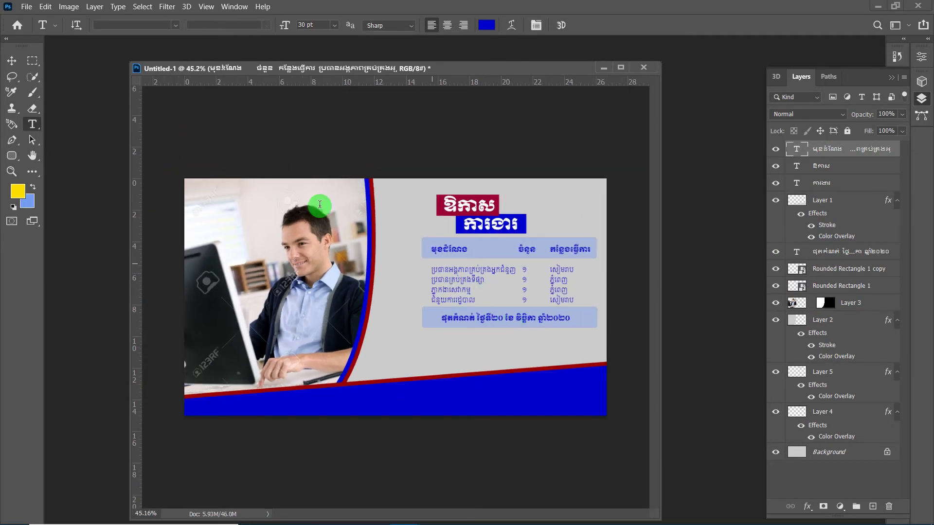
left_click(29, 61)
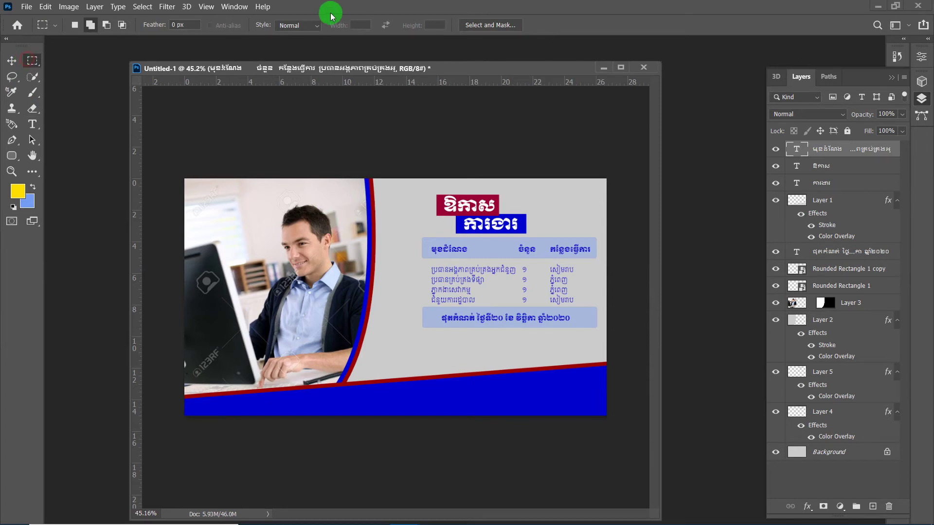
scroll(475, 298, "up", 2)
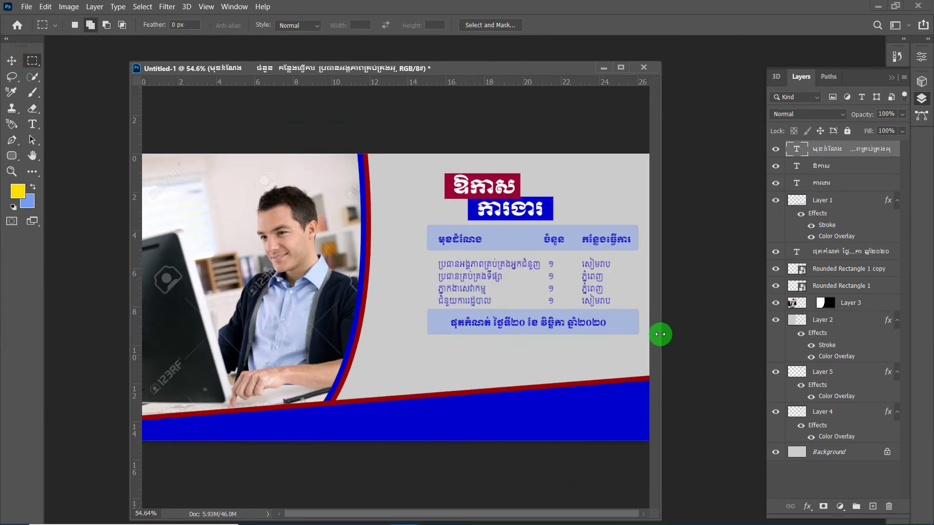
scroll(661, 334, "up", 1)
scroll(611, 299, "up", 1)
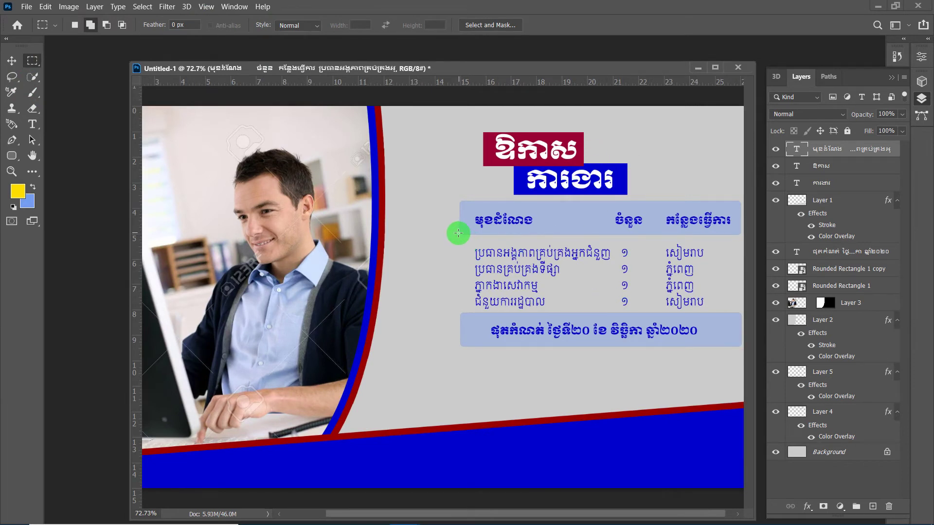
mouse_move(460, 234)
left_mouse_down()
mouse_move(742, 320)
mouse_move(736, 311)
left_mouse_up()
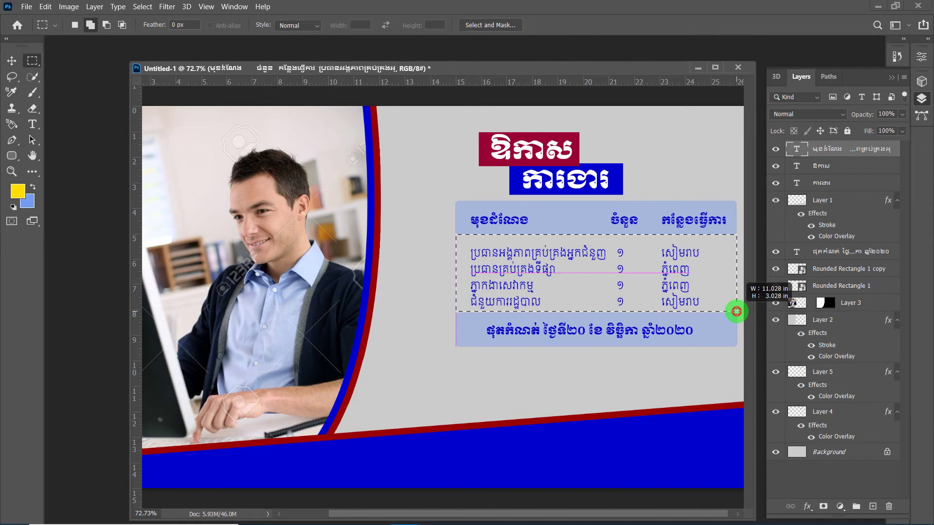
left_click_drag(736, 312, 736, 311)
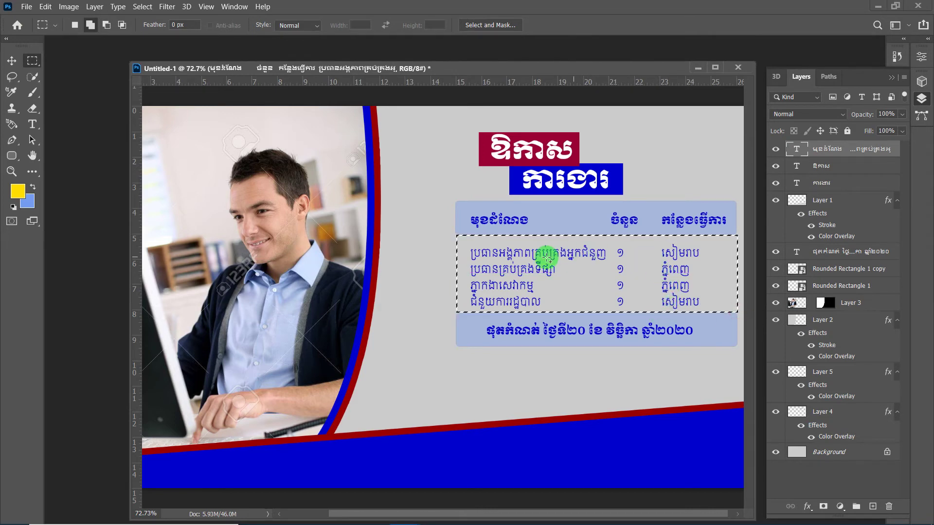
scroll(657, 284, "up", 2)
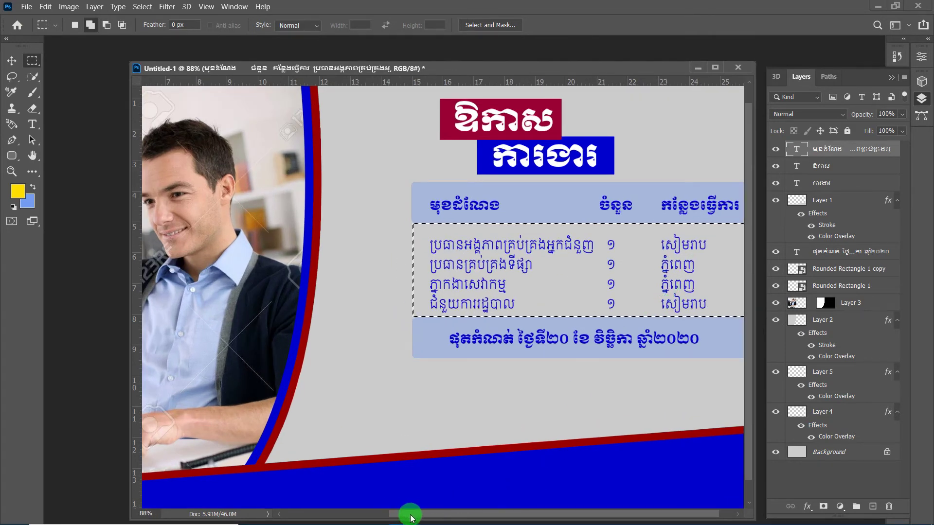
left_click_drag(415, 514, 558, 518)
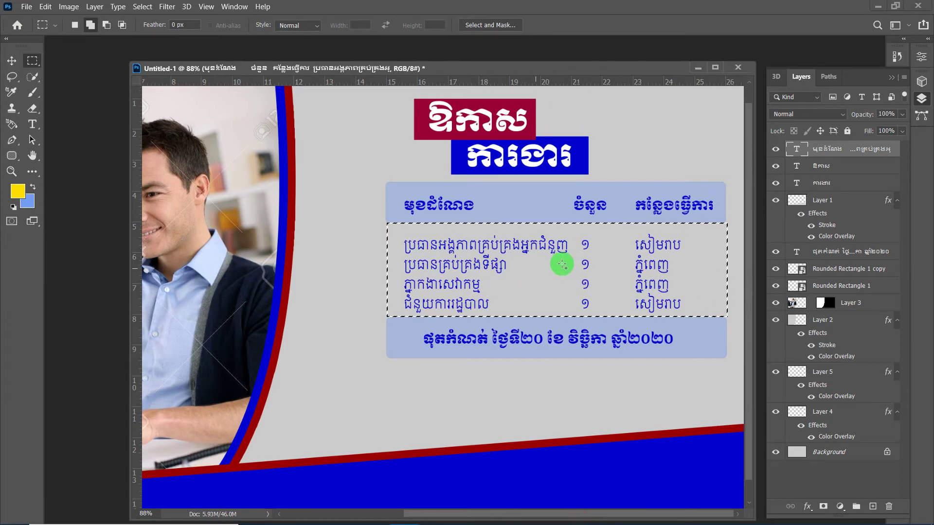
Refine the selection's left and right edges with Transform Selection and apply it.
right_click(693, 258)
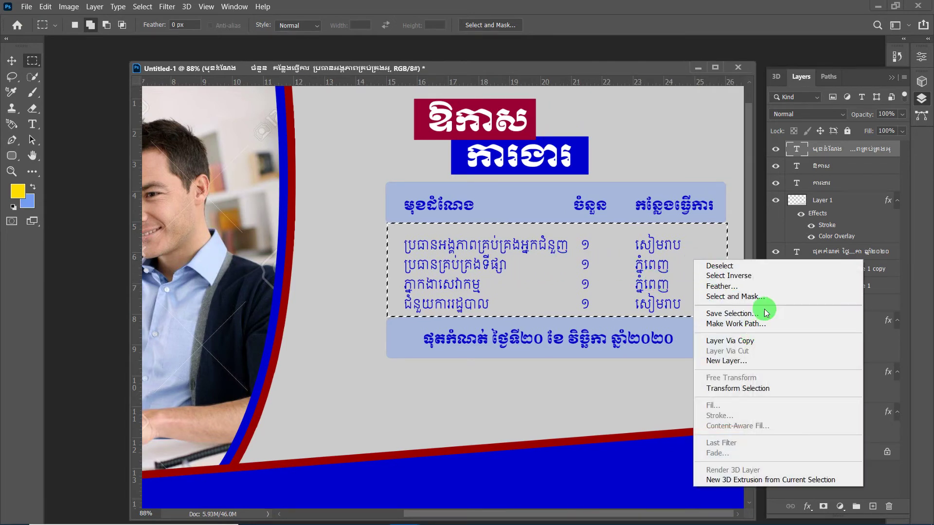
left_click(765, 389)
left_click_drag(726, 268, 726, 269)
left_click_drag(387, 268, 387, 269)
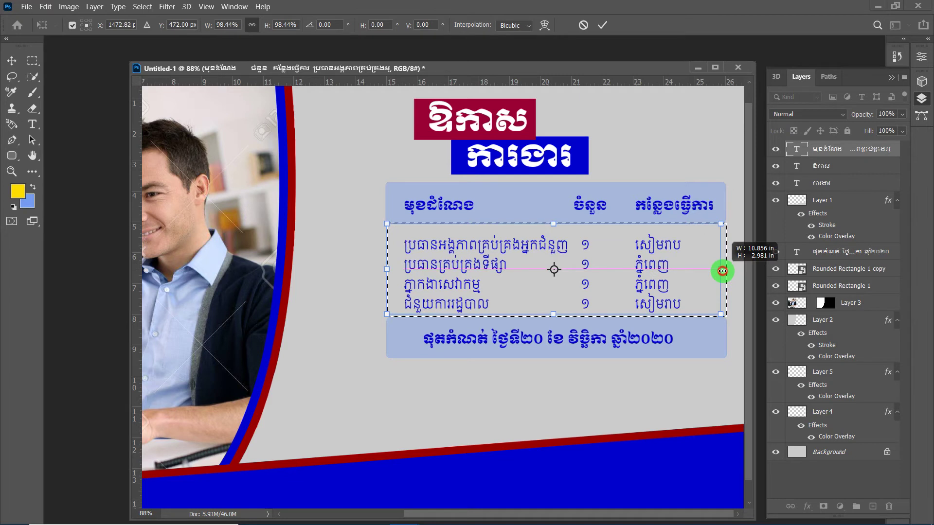
left_click_drag(726, 271, 726, 270)
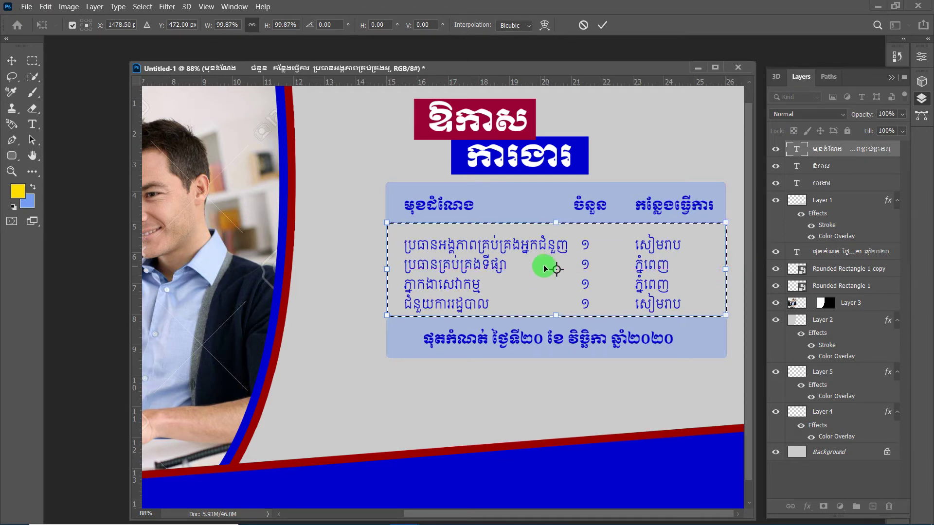
key("Return")
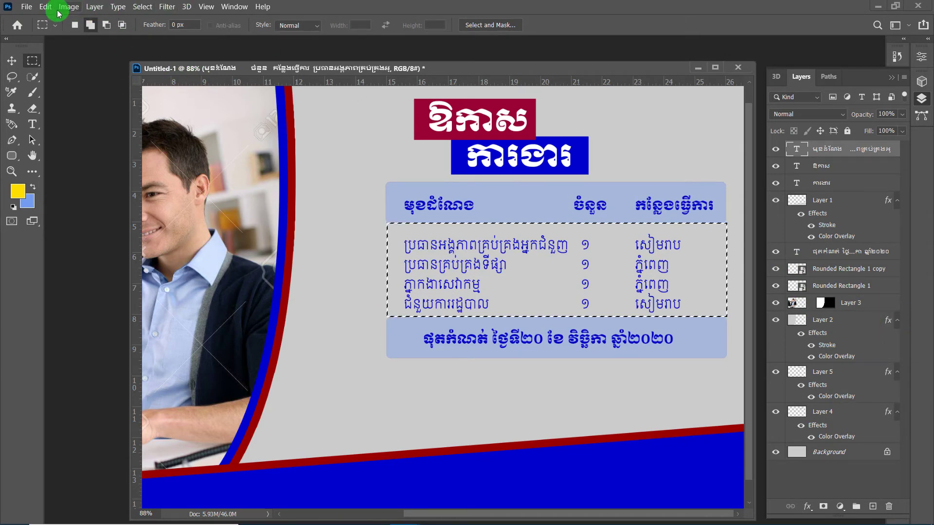
Copy the selected row area from the Background onto a new Layer 6.
left_click(823, 449)
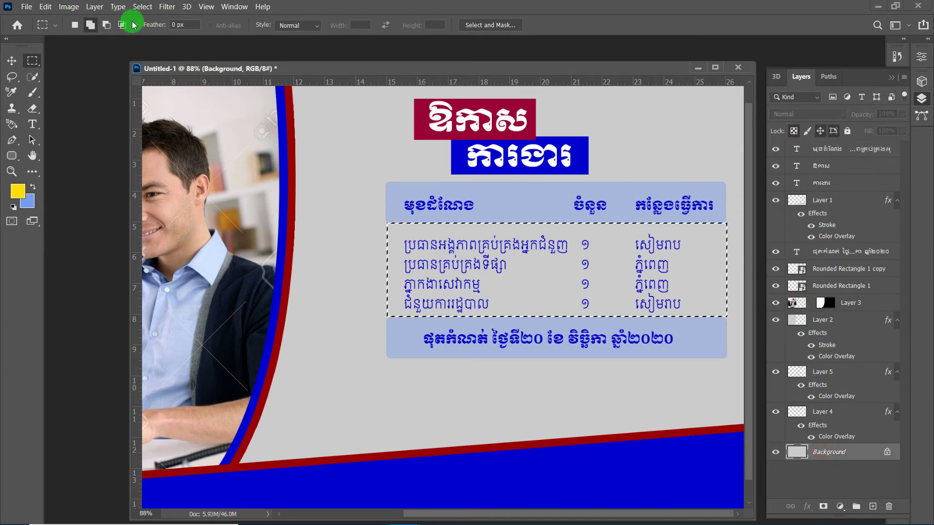
left_click(95, 7)
mouse_move(132, 18)
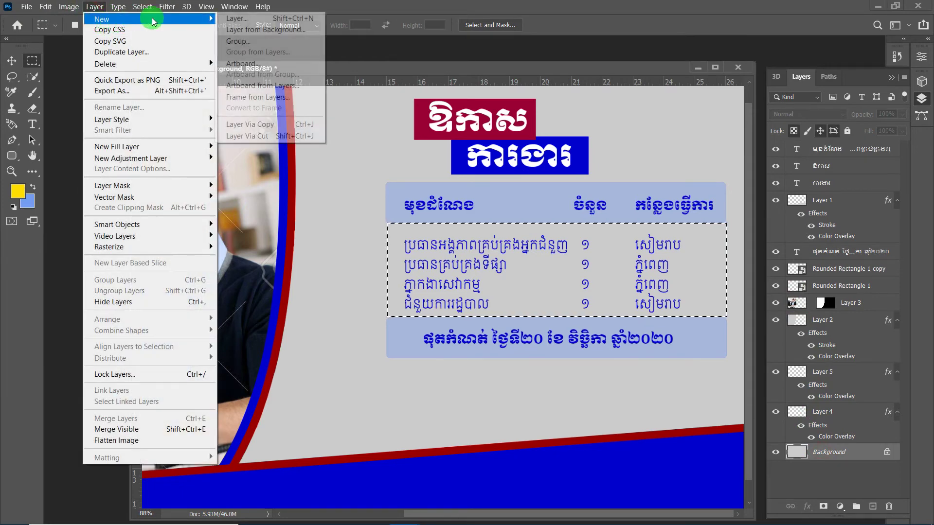
left_click(253, 124)
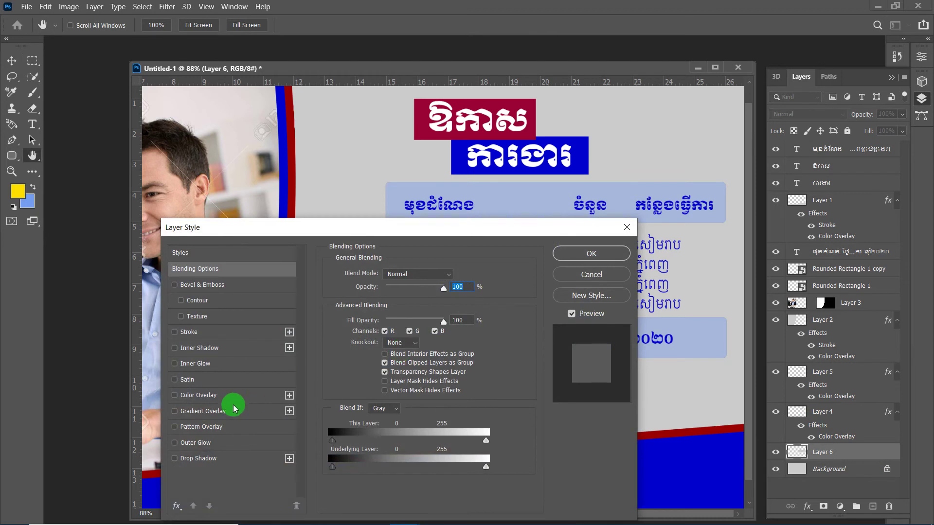
Give Layer 6 a crimson Color Overlay at 14% opacity for a pale pink band.
left_click(204, 396)
mouse_move(501, 229)
left_mouse_down()
mouse_move(325, 247)
mouse_move(381, 292)
left_mouse_up()
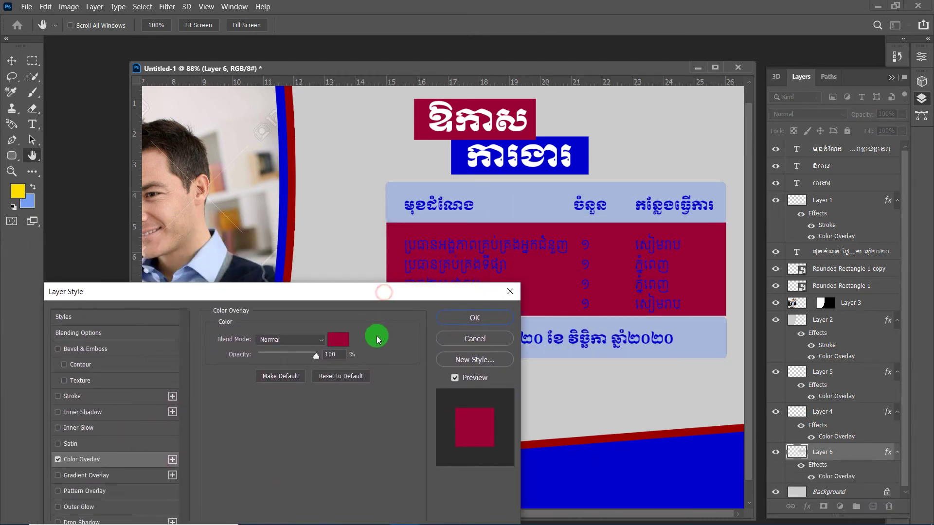
left_click_drag(317, 357, 266, 359)
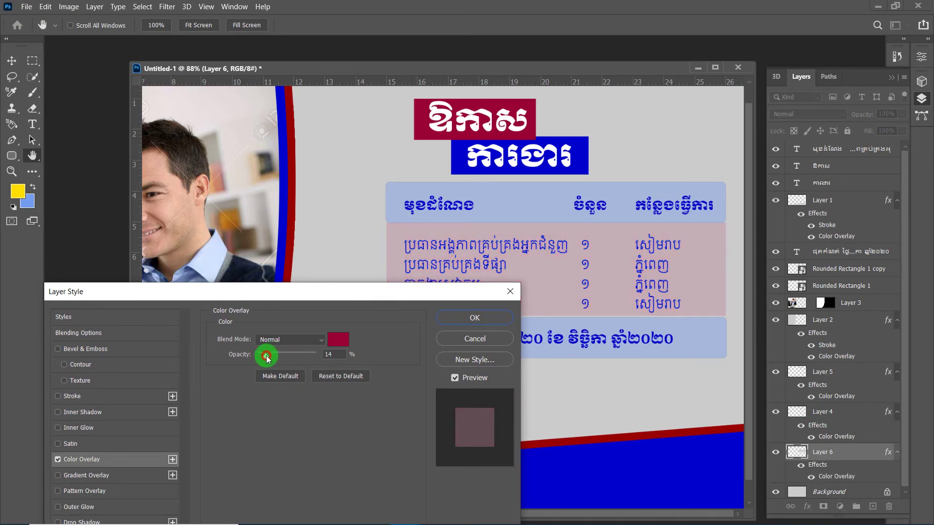
left_click(452, 317)
scroll(527, 302, "down", 2)
scroll(621, 290, "down", 1)
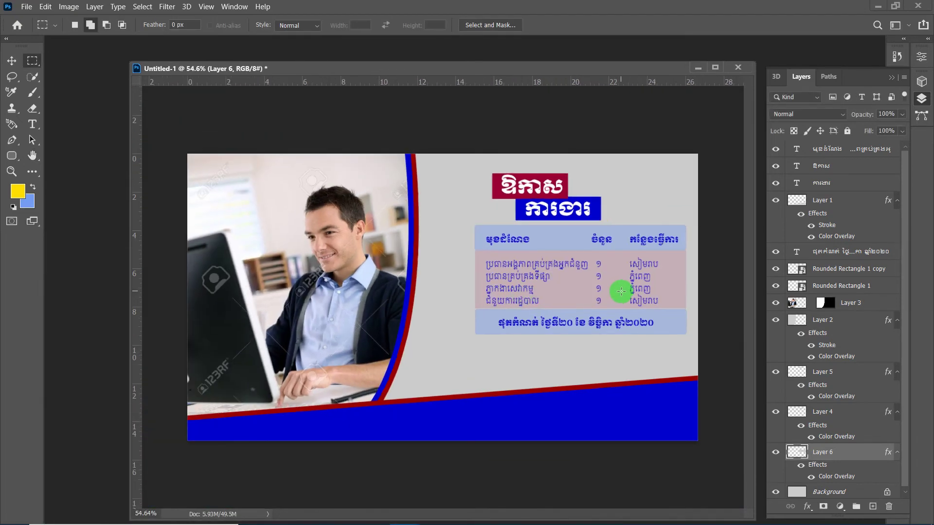
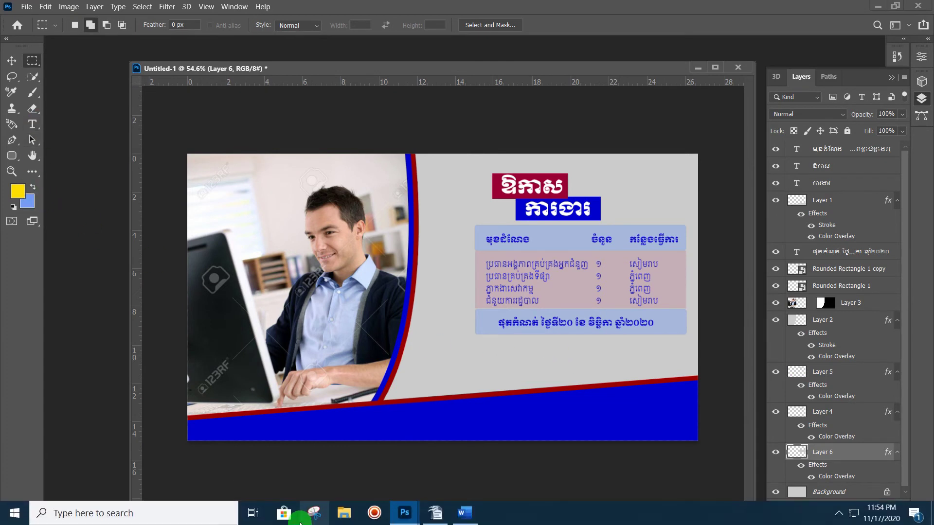
Copy the Applay now, Email and Tel lines from the Word document for the banner.
left_click(465, 515)
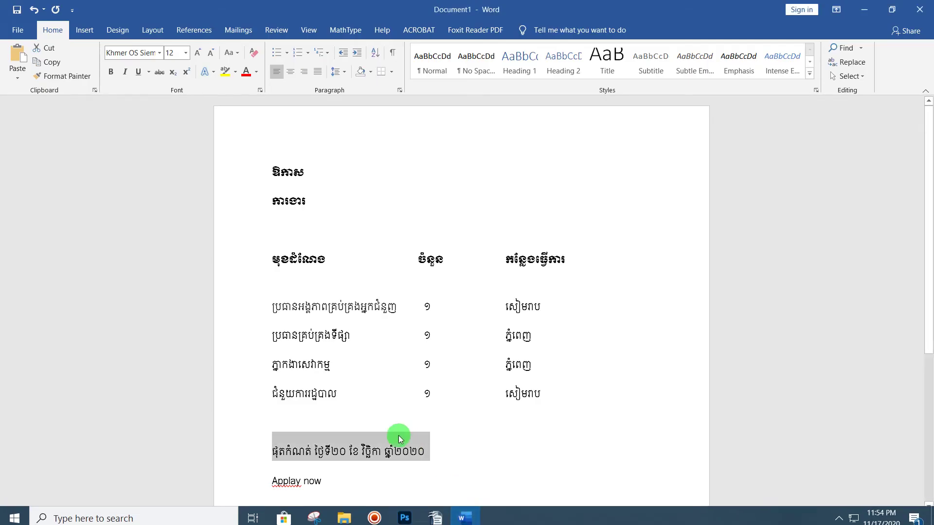
scroll(395, 437, "down", 3)
scroll(381, 443, "down", 5)
left_click_drag(351, 336, 256, 277)
right_click(306, 290)
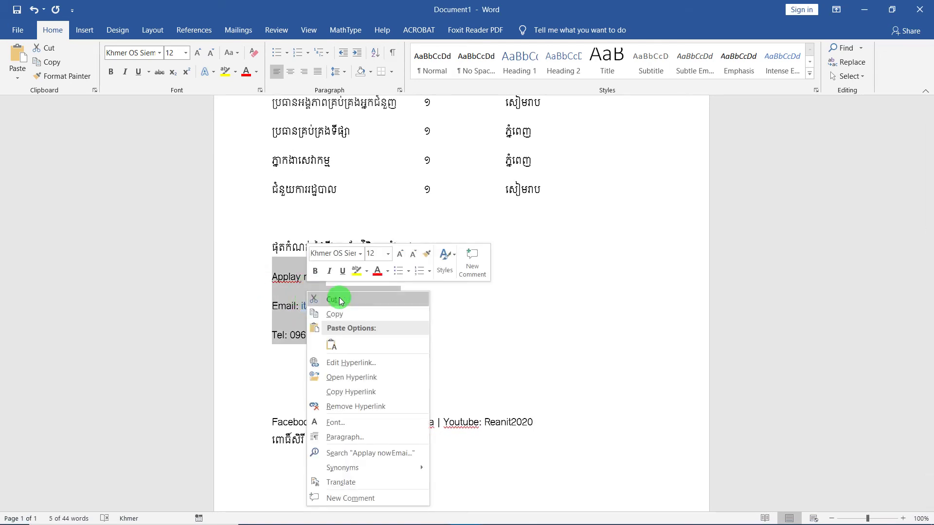
left_click(355, 313)
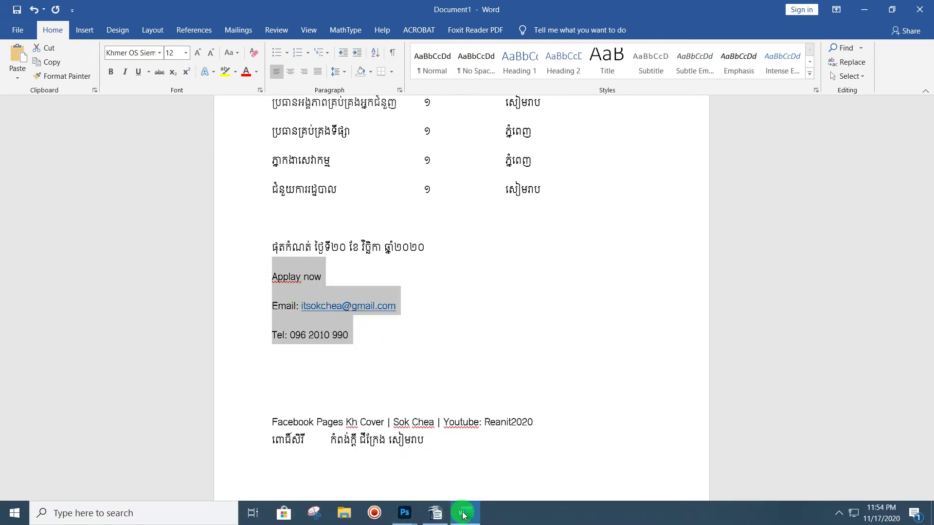
left_click(413, 520)
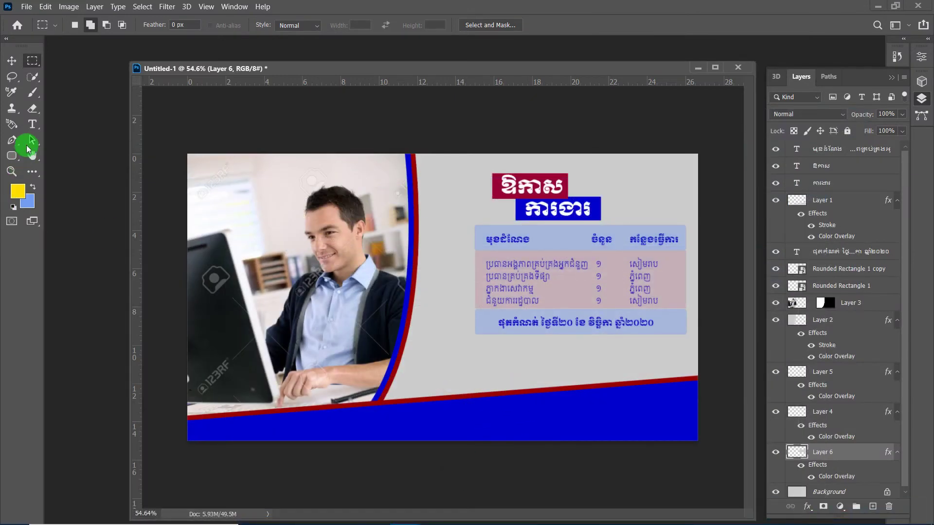
Paste the Applay now, Email and Tel lines as a centre-aligned text layer on the banner.
left_click(32, 124)
left_click(520, 356)
key("ctrl+v")
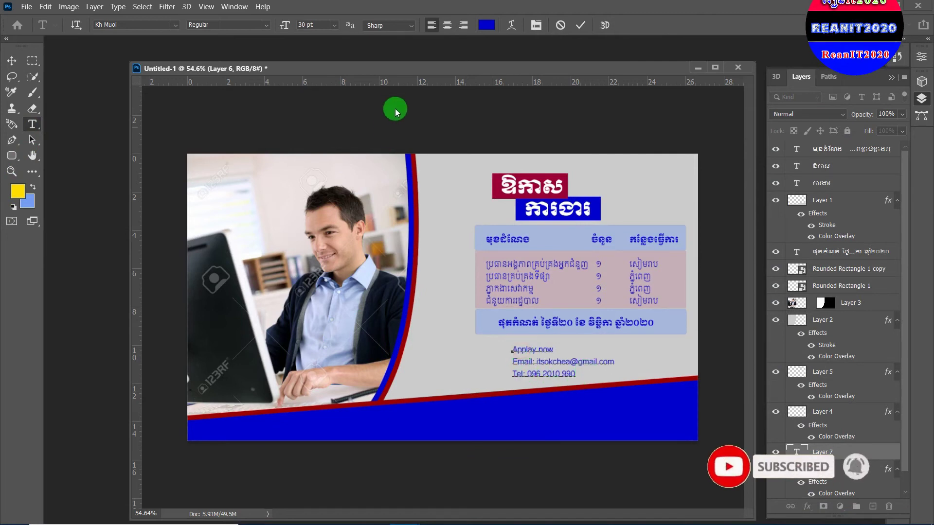
left_click(447, 25)
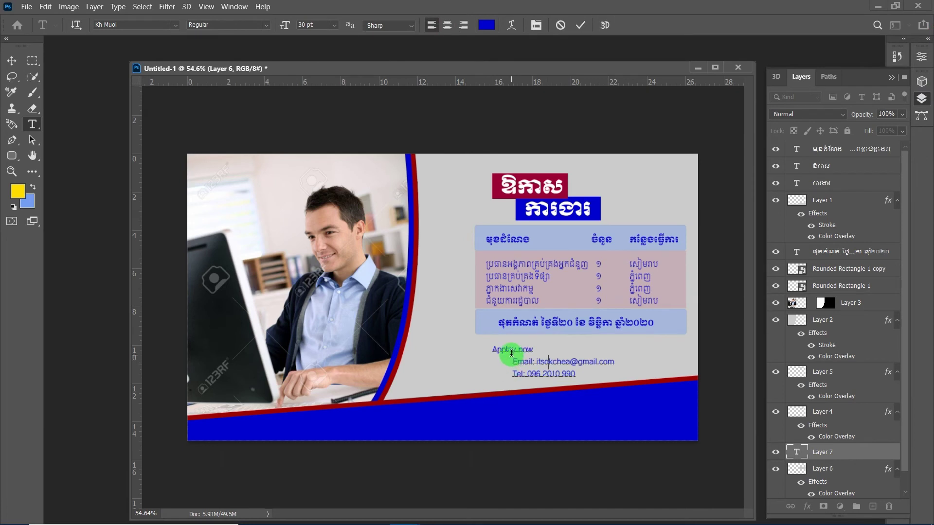
Add a blank line after Applay now and move the contact block up under the date bar.
left_click(511, 353)
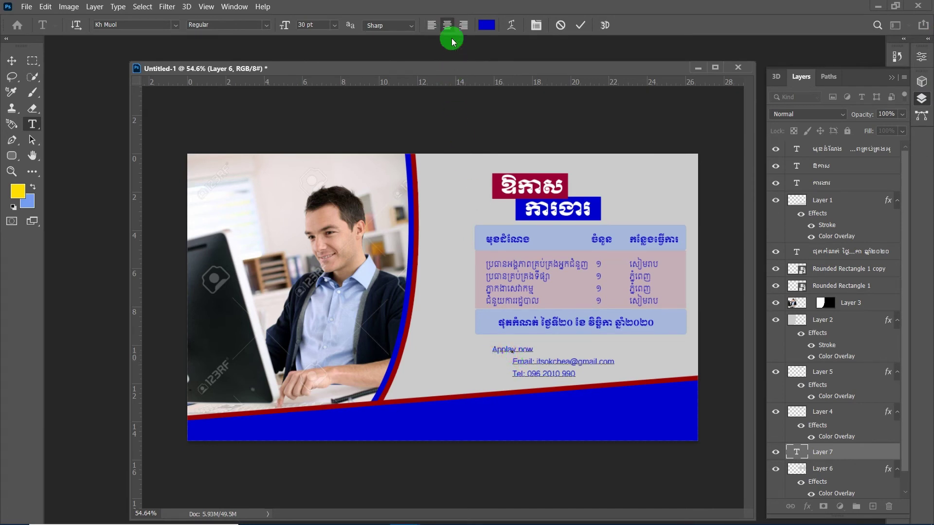
left_click_drag(504, 353, 524, 354)
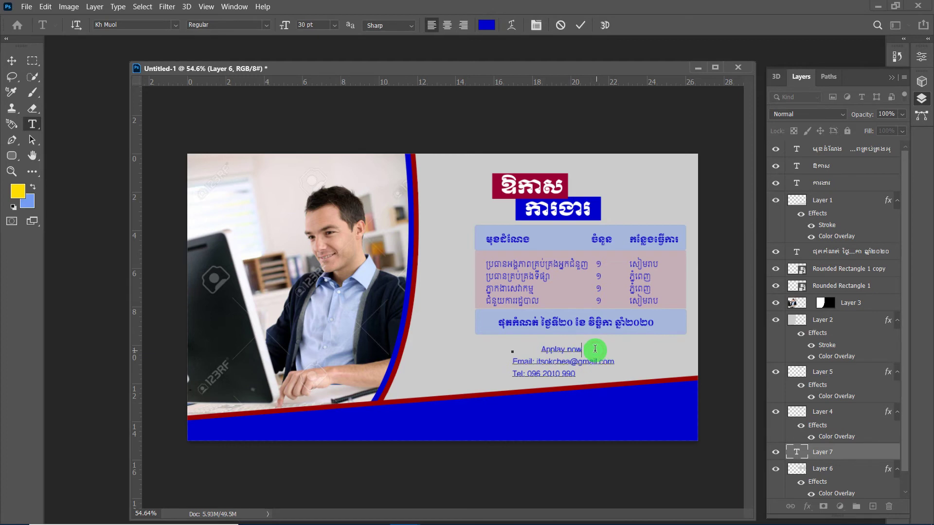
key("Return")
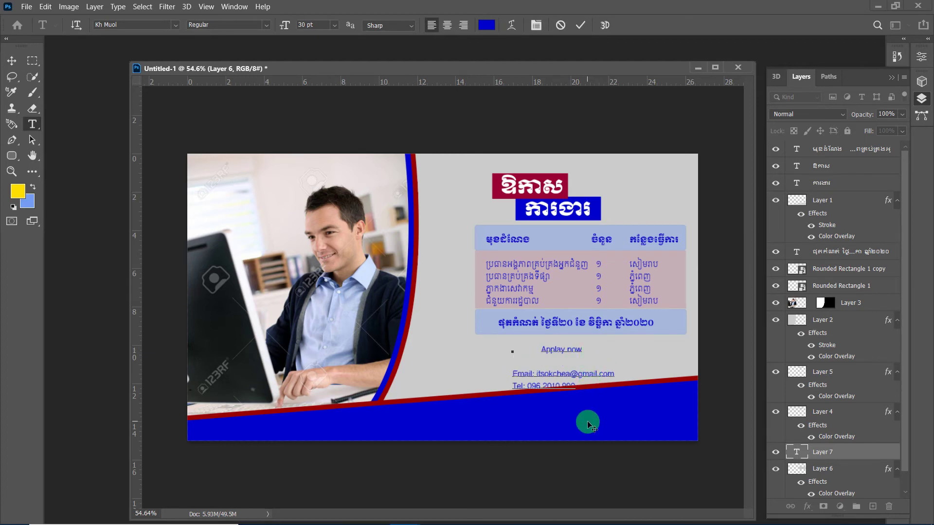
left_click_drag(587, 424, 588, 414)
left_click(586, 365)
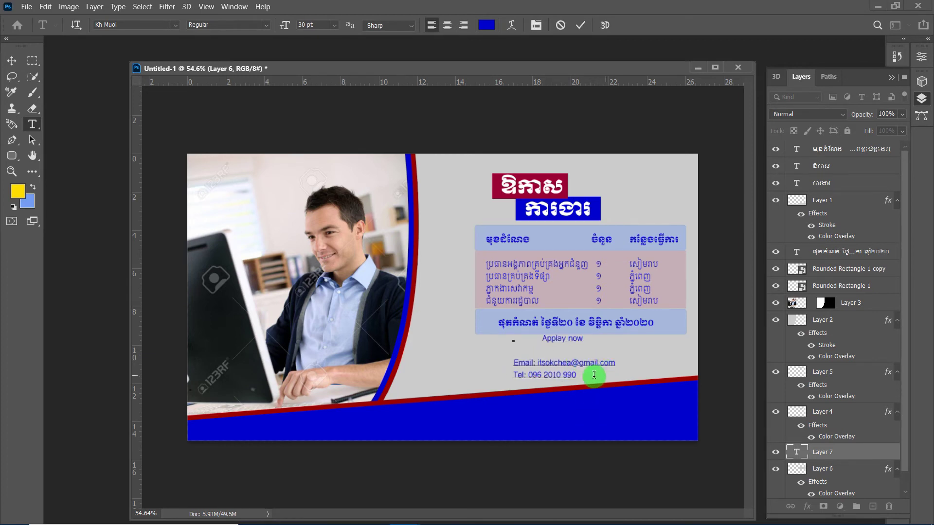
left_click_drag(540, 372, 494, 324)
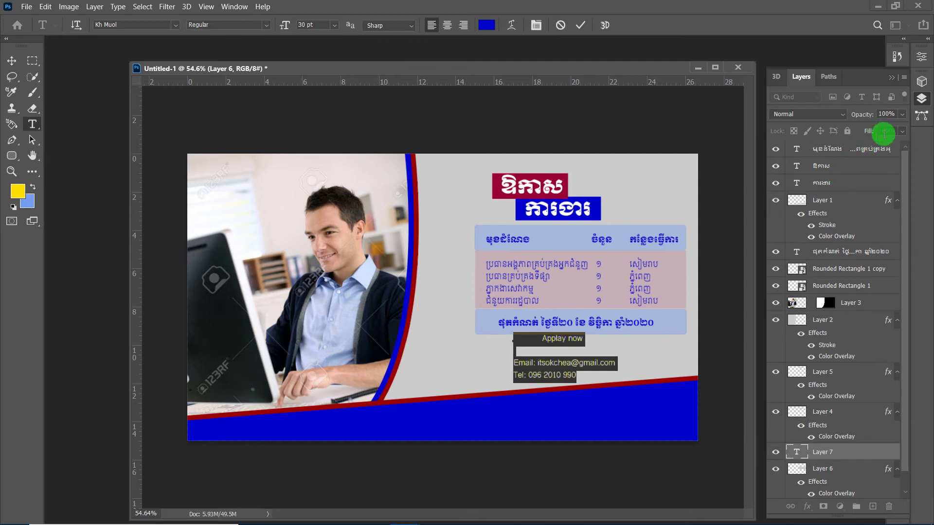
Reduce the contact text leading from 46 pt to 37 pt, nudge it into place, and commit.
left_click(921, 57)
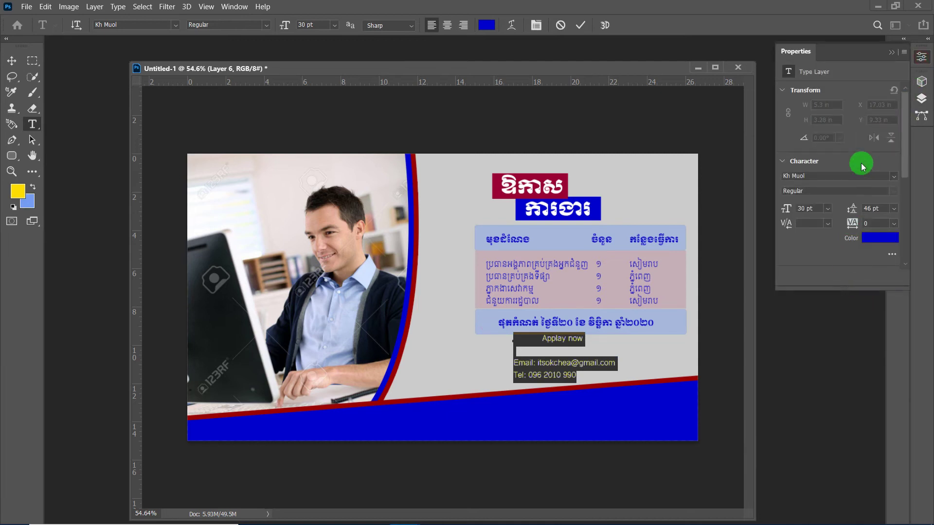
left_click_drag(853, 212, 847, 212)
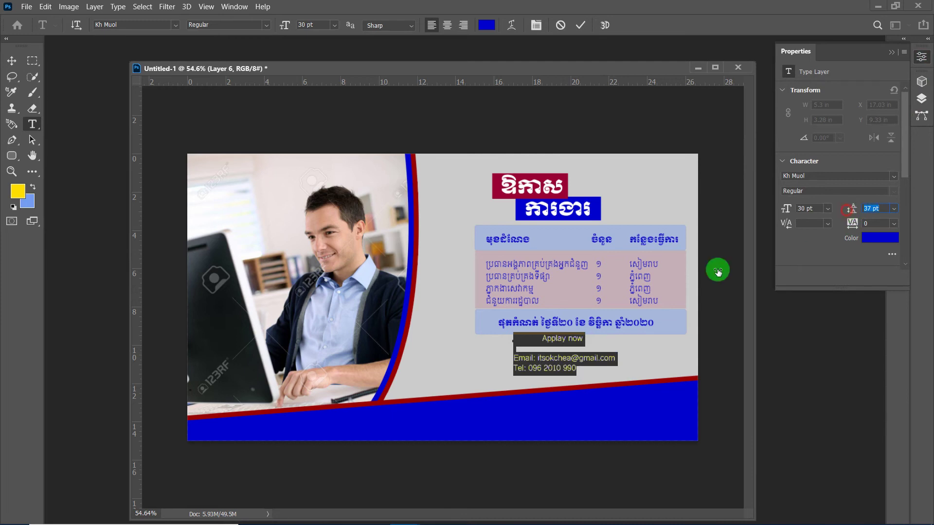
mouse_move(582, 390)
left_mouse_down()
mouse_move(599, 396)
mouse_move(586, 398)
left_mouse_up()
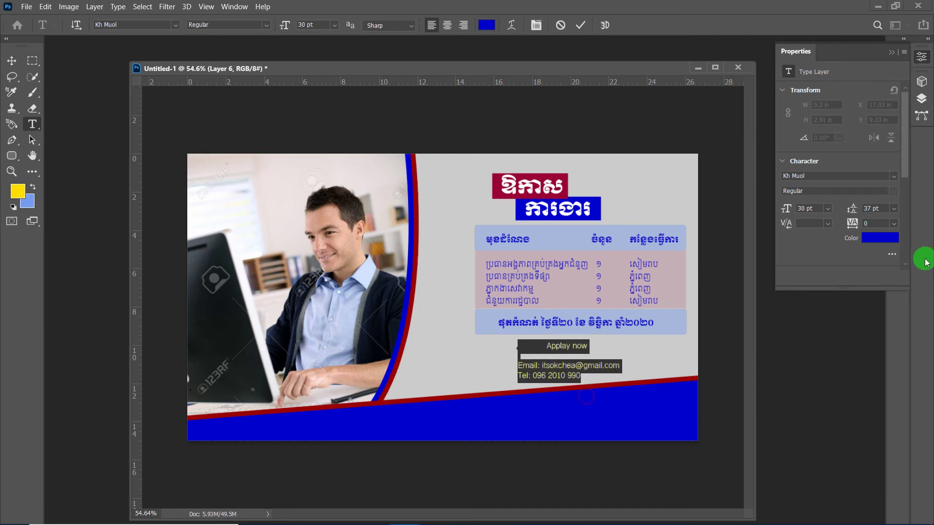
left_click(921, 98)
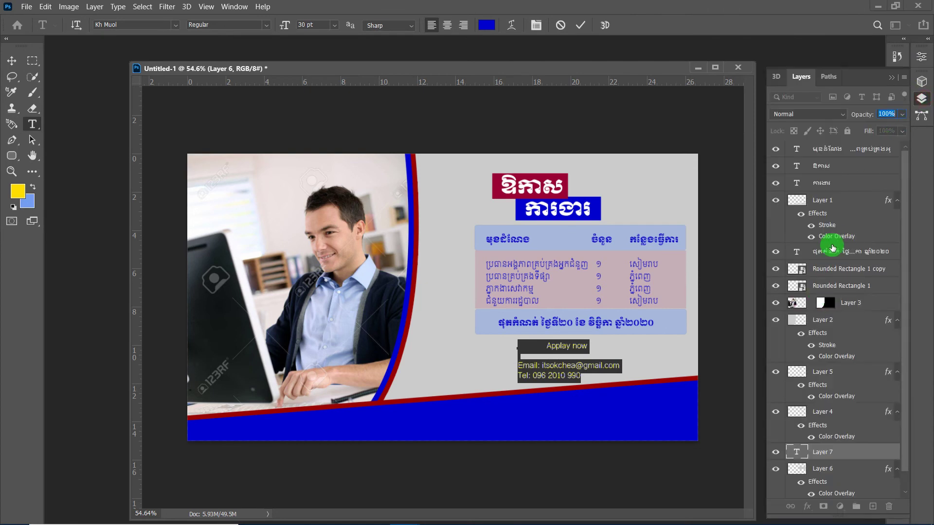
left_click(827, 468)
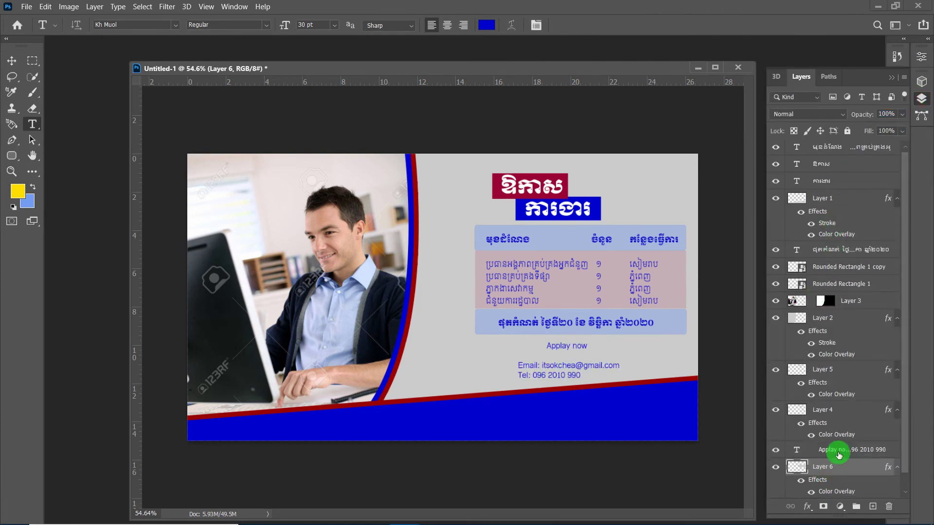
Draw a rounded rectangle around Applay now and fill it with dark crimson from the swatches.
left_click(32, 60)
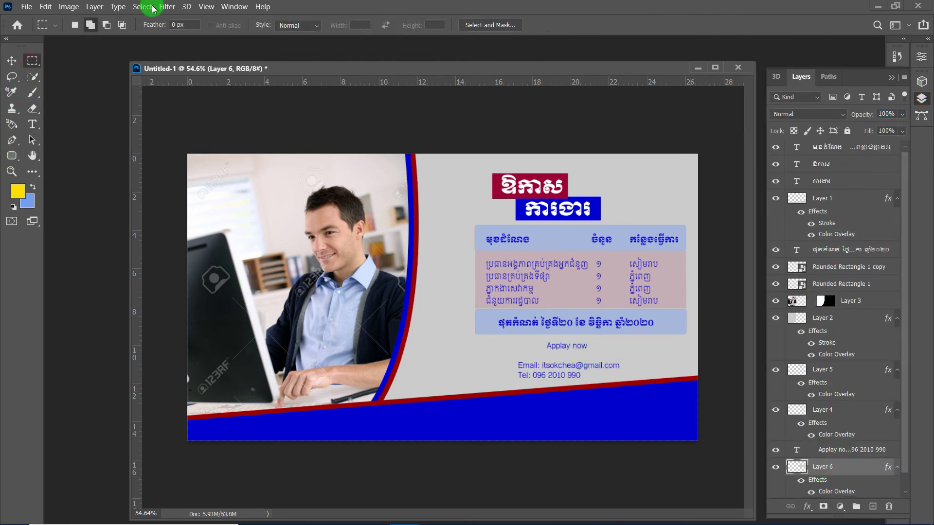
left_click(11, 156)
left_click_drag(540, 339, 592, 354)
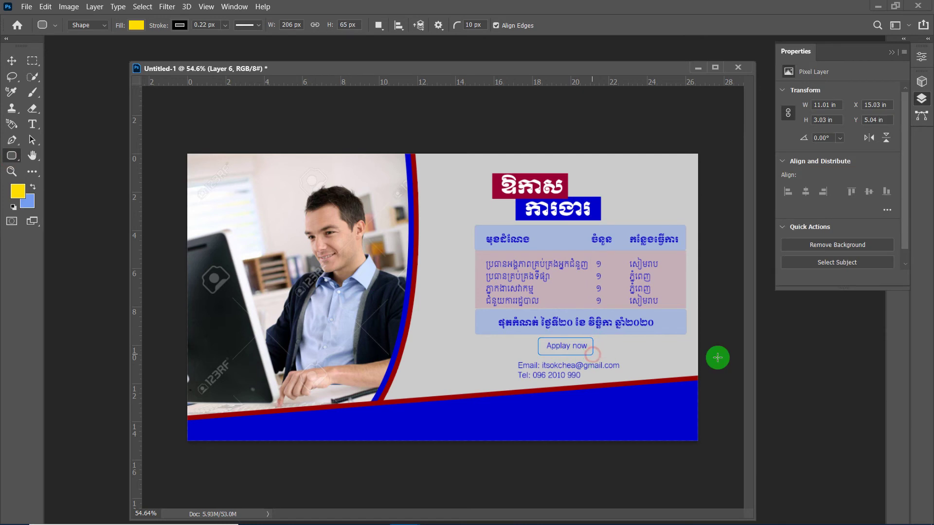
left_click(823, 182)
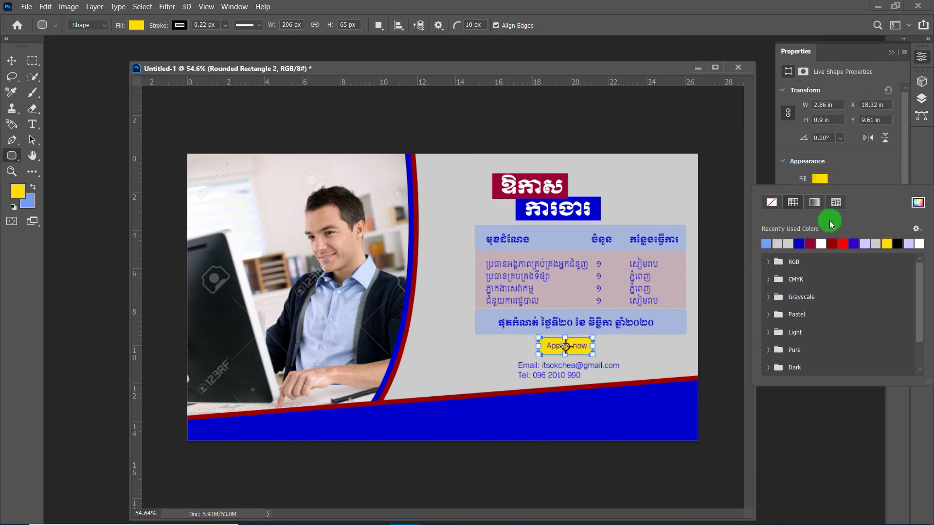
left_click(844, 244)
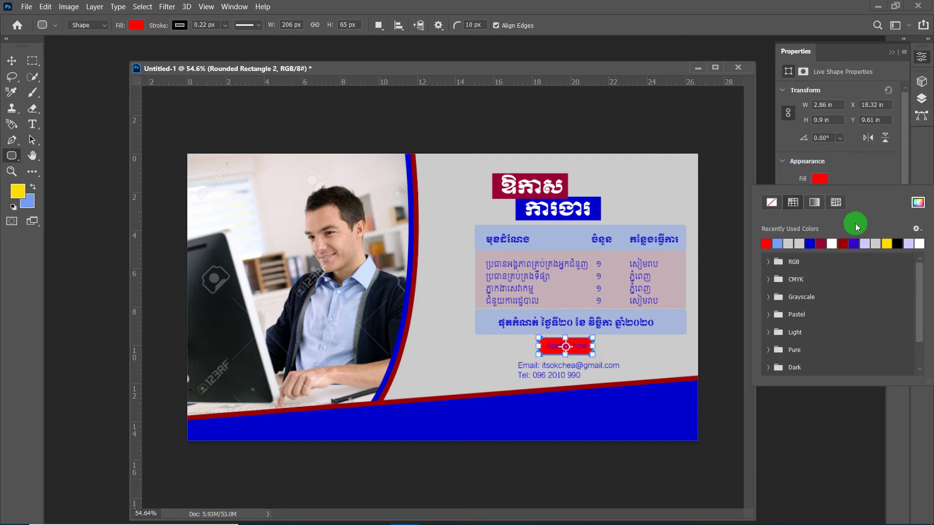
left_click(825, 243)
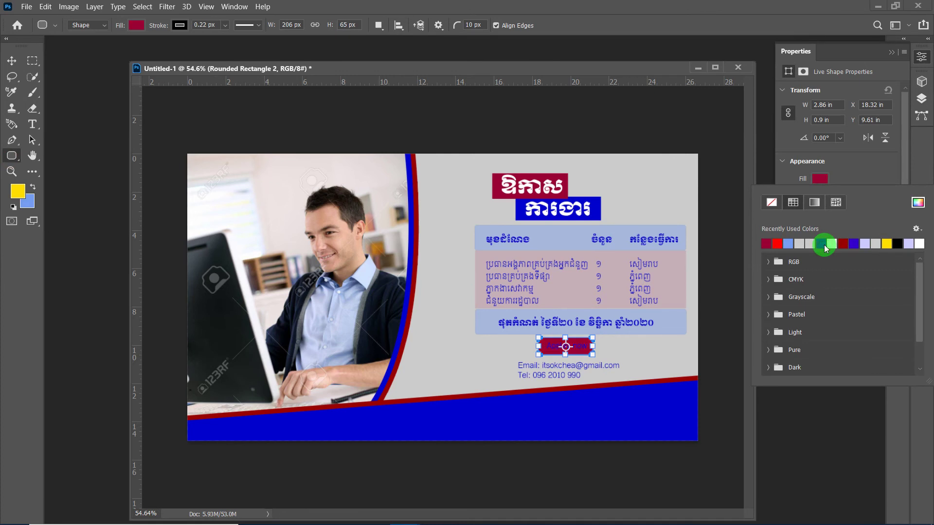
left_click(880, 167)
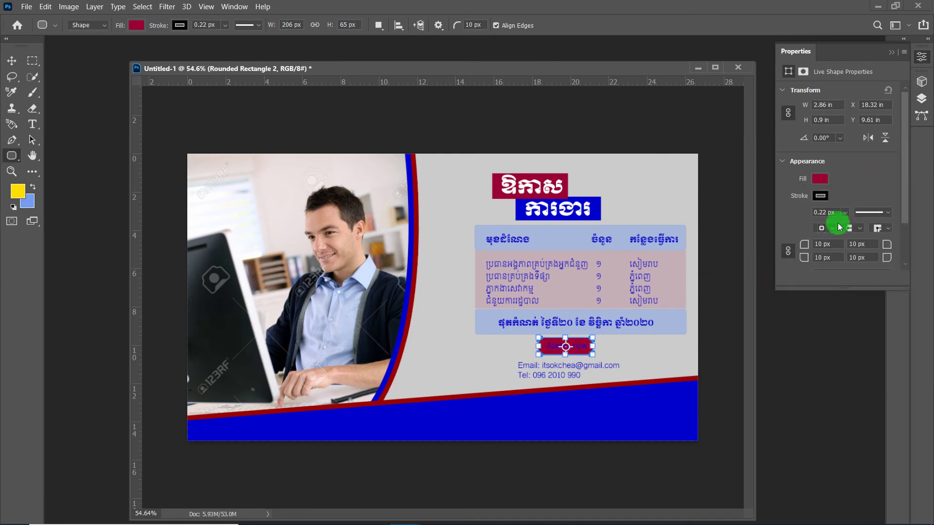
left_click(928, 101)
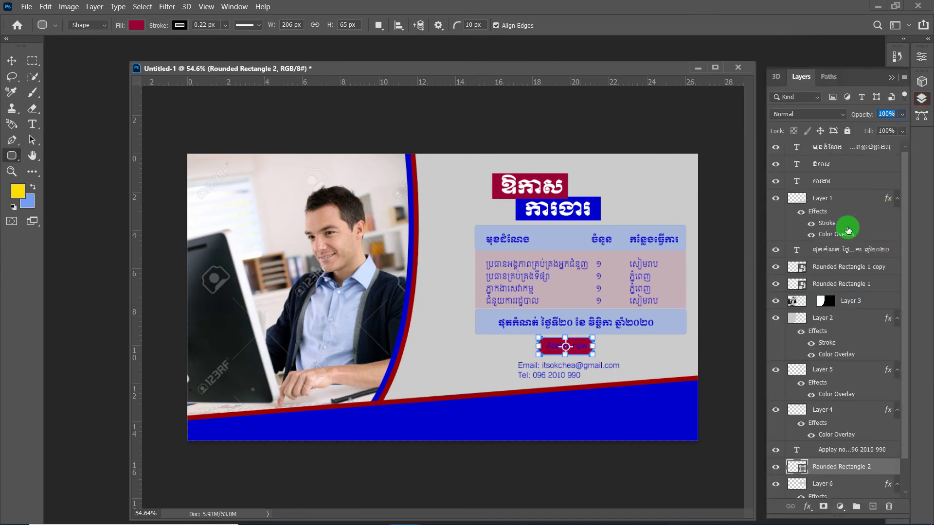
left_click(831, 448)
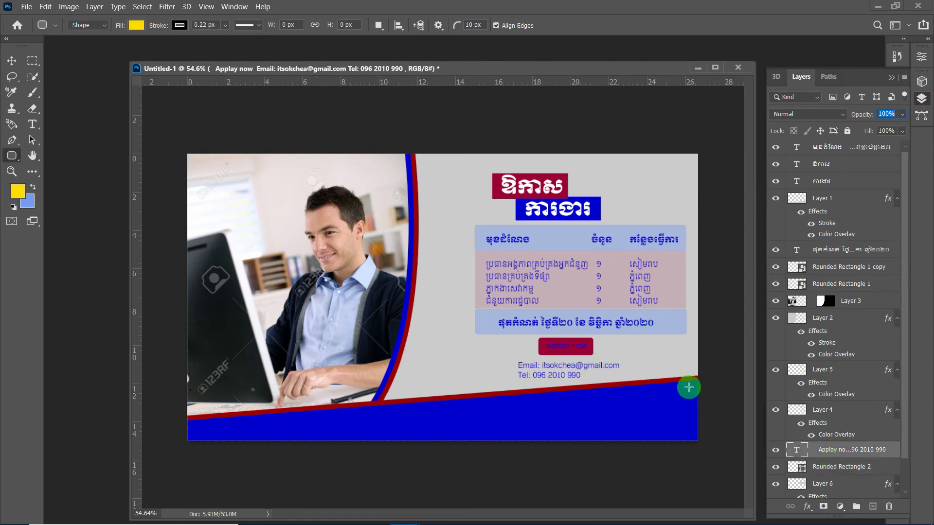
Recolour the Applay now text white and commit the edit.
left_click(32, 124)
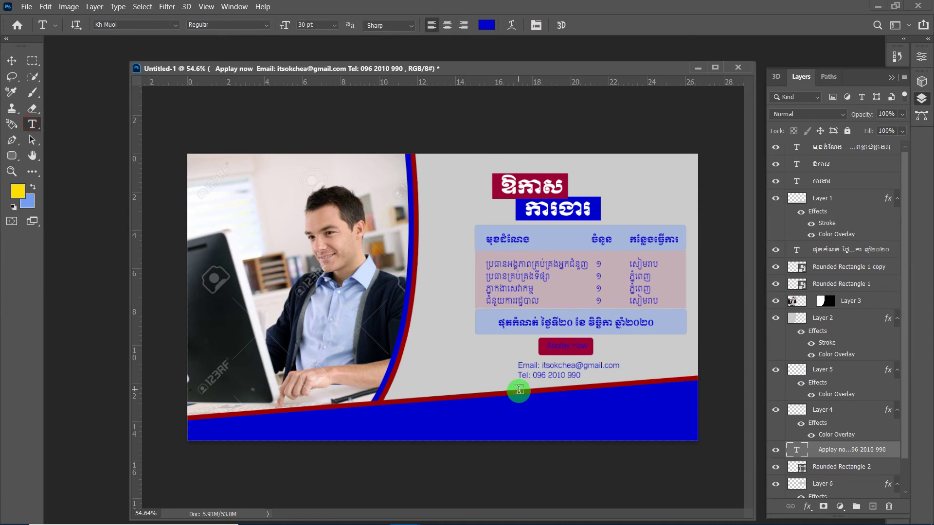
left_click(562, 347)
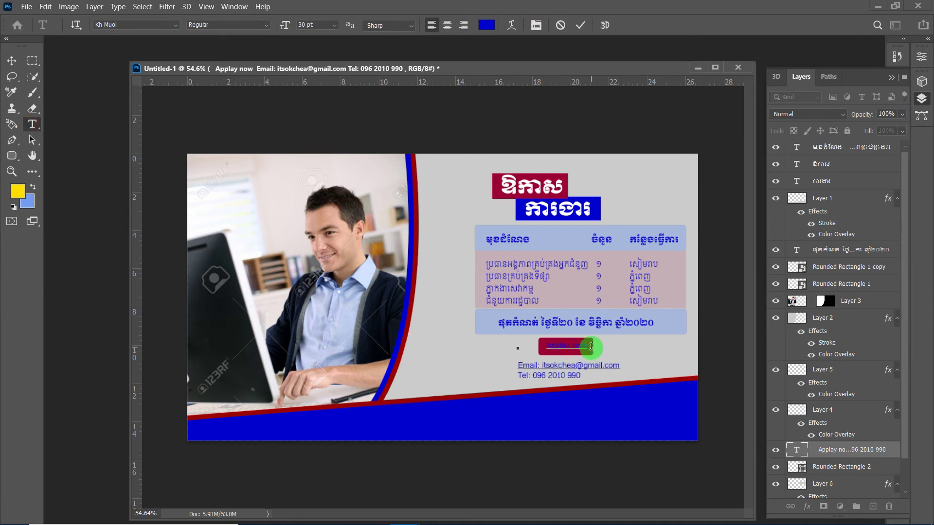
left_click_drag(591, 346, 542, 347)
left_click(487, 25)
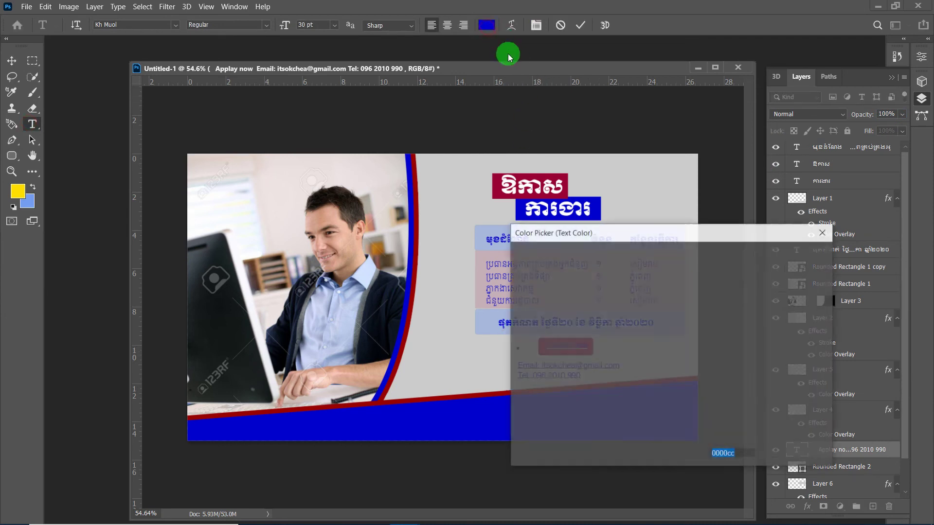
left_click(517, 262)
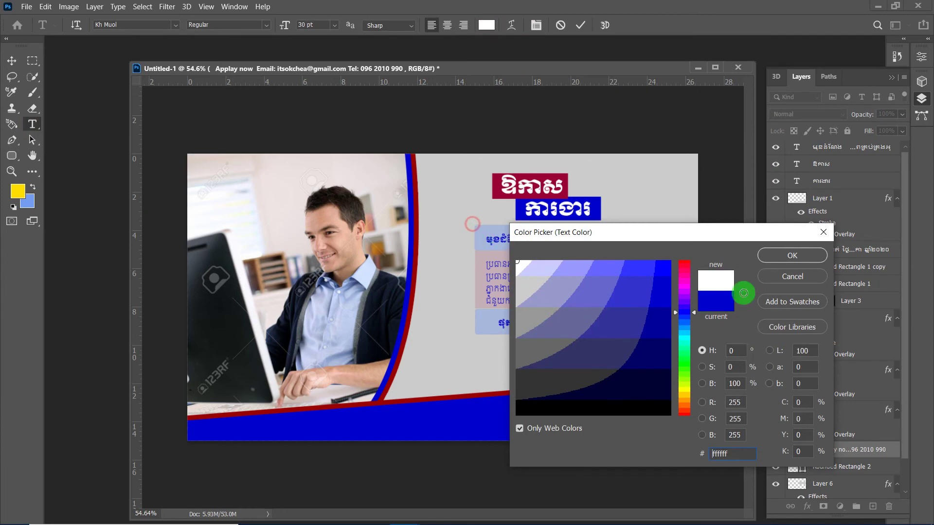
left_click(790, 255)
left_click(830, 251)
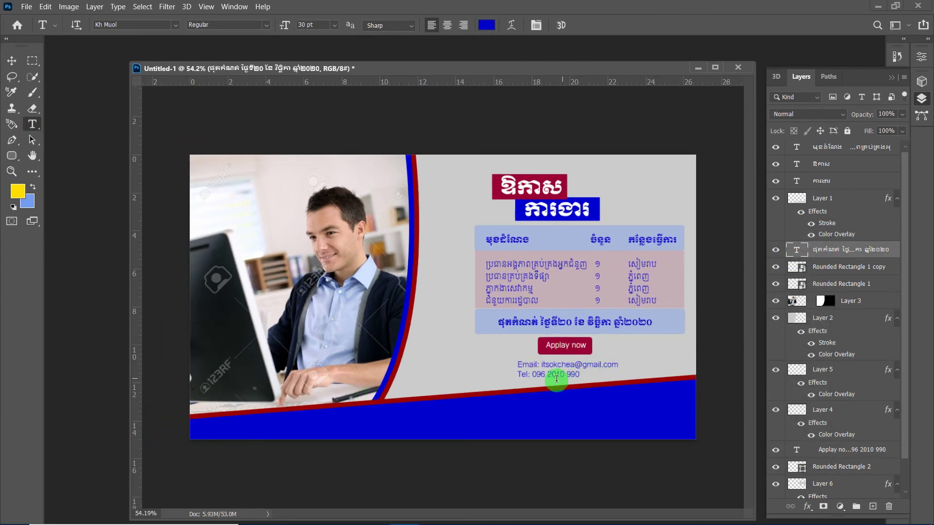
Delete the stray Lorem Ipsum text layer and begin editing the Tel line.
left_click(517, 378)
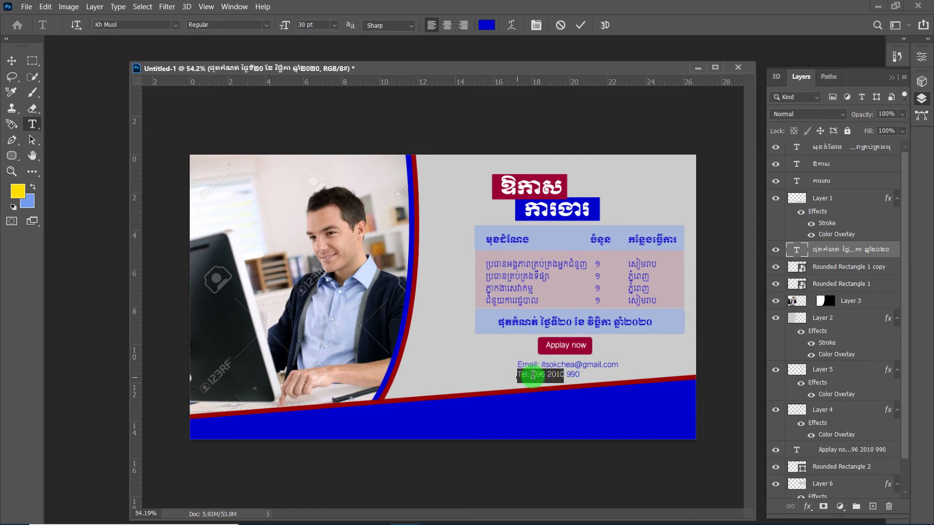
left_click_drag(842, 258, 893, 503)
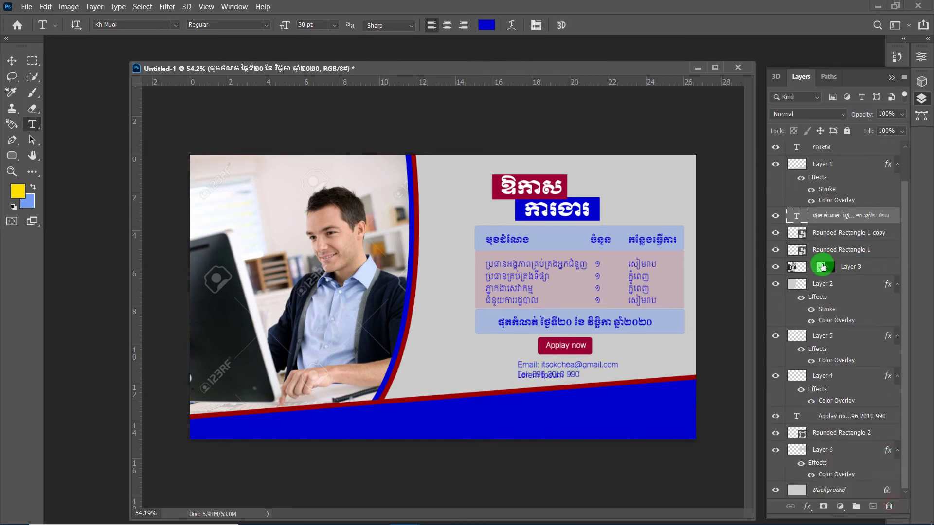
left_click(844, 233)
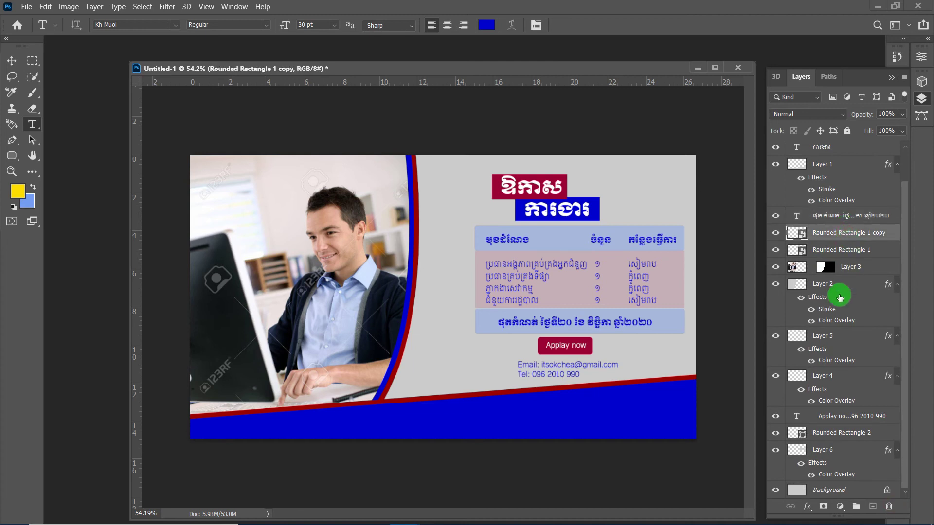
left_click(841, 418)
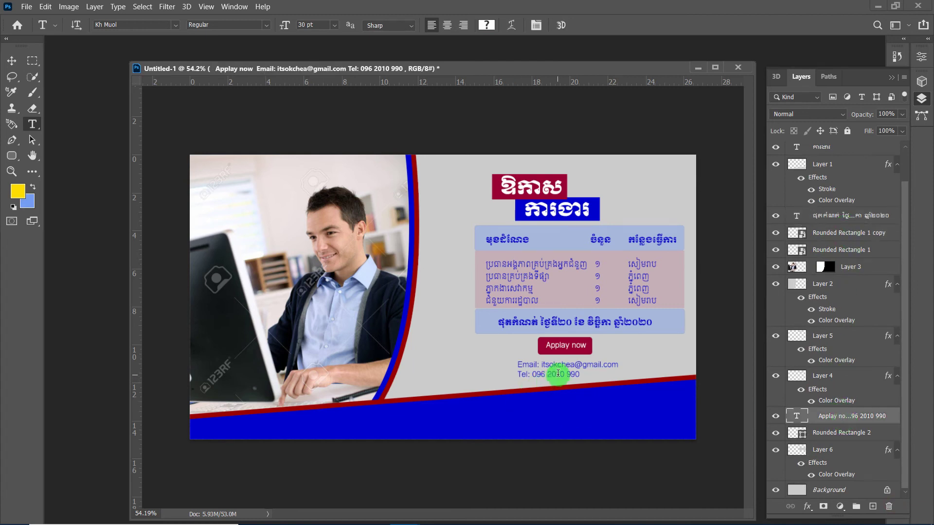
left_click(520, 374)
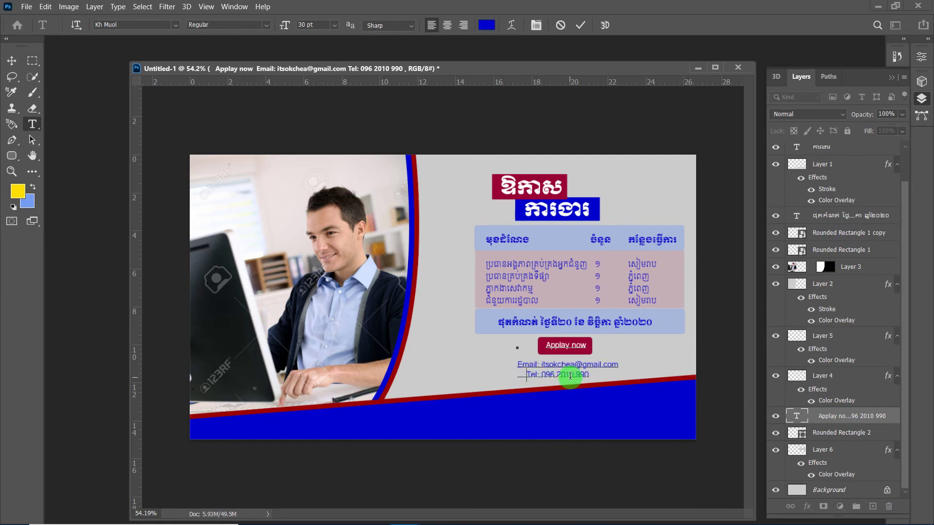
Save the banner on the computer as Job.psd, accepting the Photoshop format options.
left_click(282, 152)
left_click(27, 6)
left_click(73, 140)
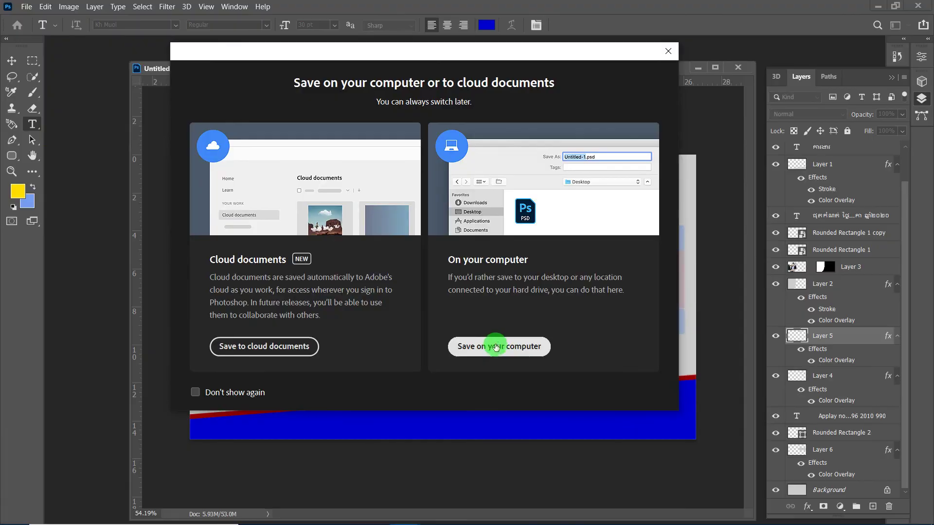
left_click(496, 345)
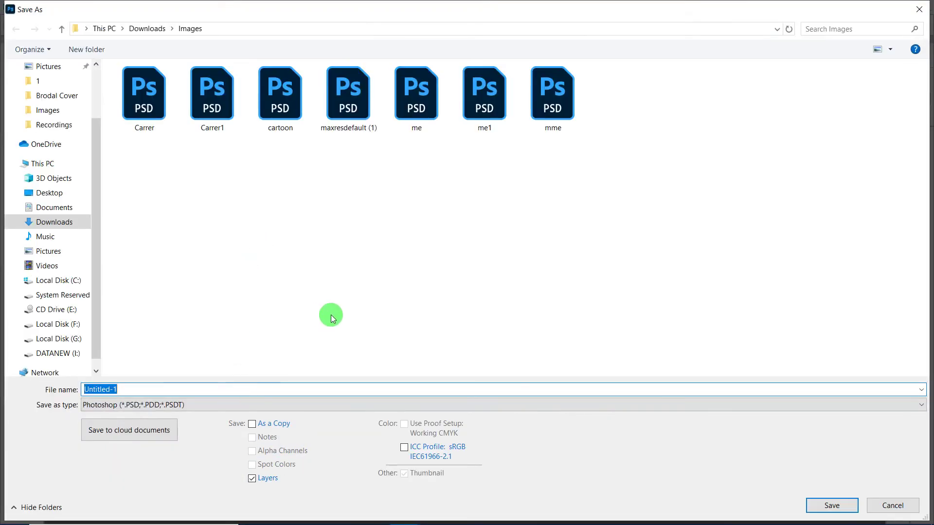
type("mm")
key("Return")
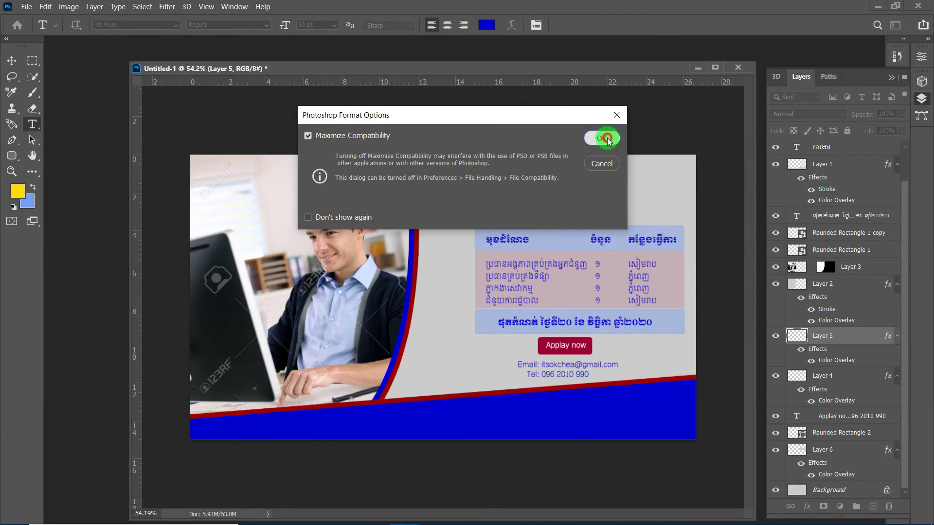
left_click(602, 138)
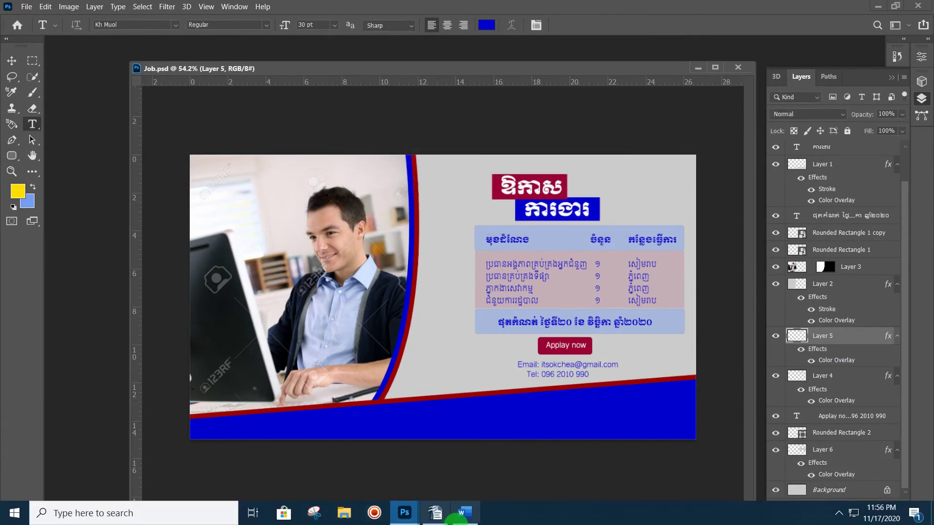
left_click(466, 520)
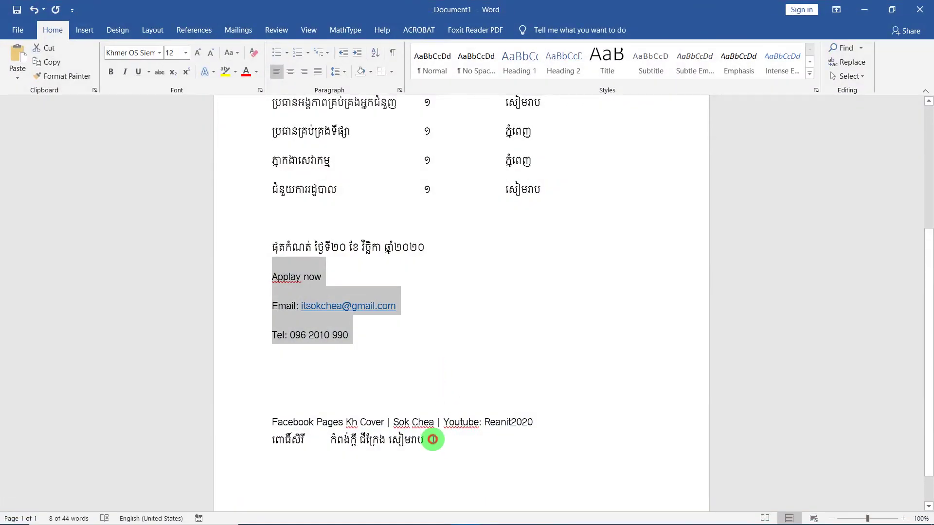
Select the Facebook/YouTube line and the Khmer address line at the bottom of the Word document.
left_click_drag(431, 439, 271, 420)
left_click_drag(534, 422, 290, 414)
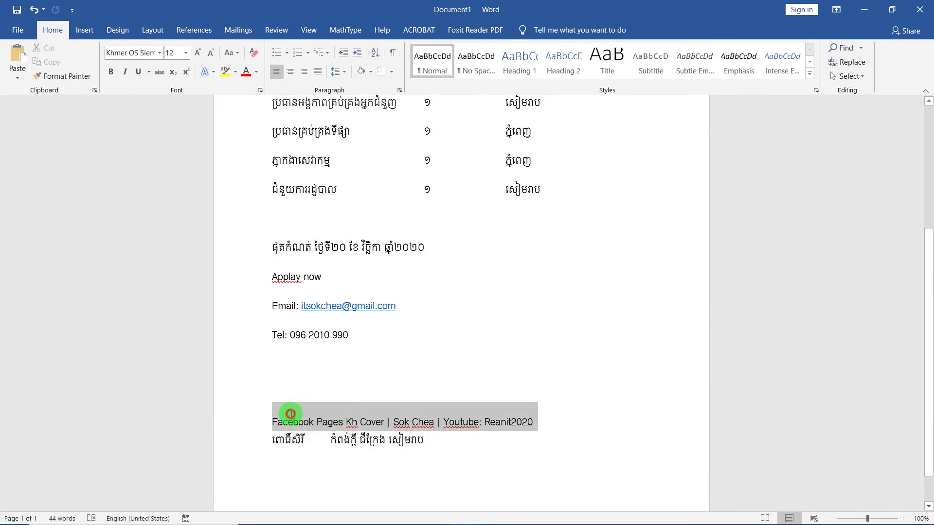
left_click_drag(428, 441, 295, 431)
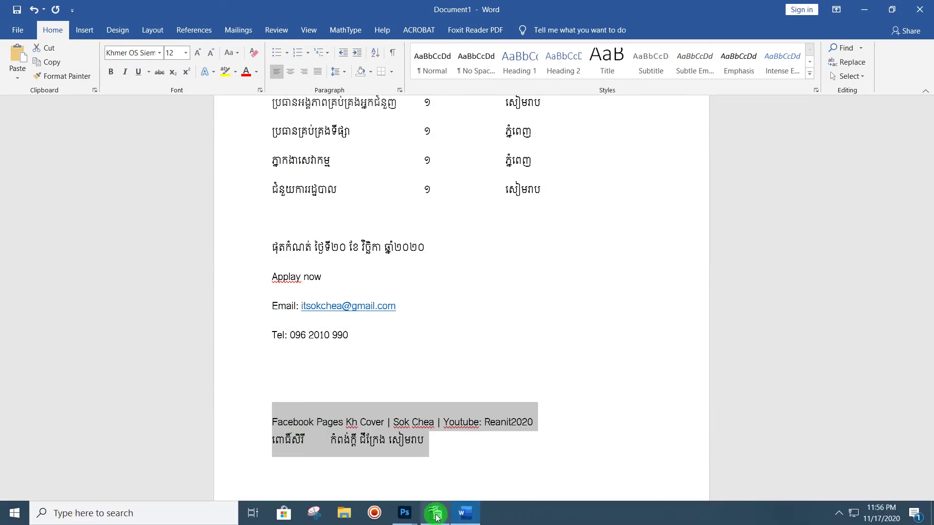
mouse_move(404, 513)
left_click(459, 479)
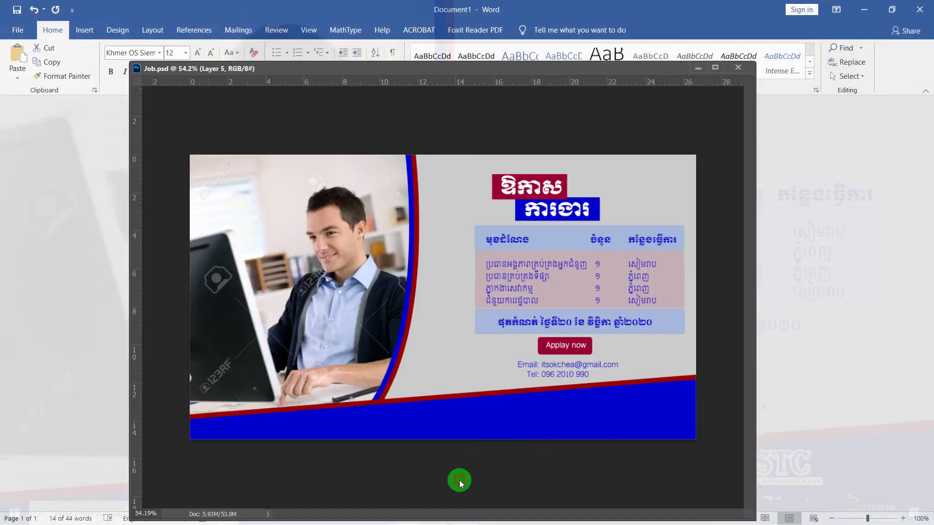
Paste the footer lines as white text in the bottom blue band, with the layer at the top.
left_click(236, 432)
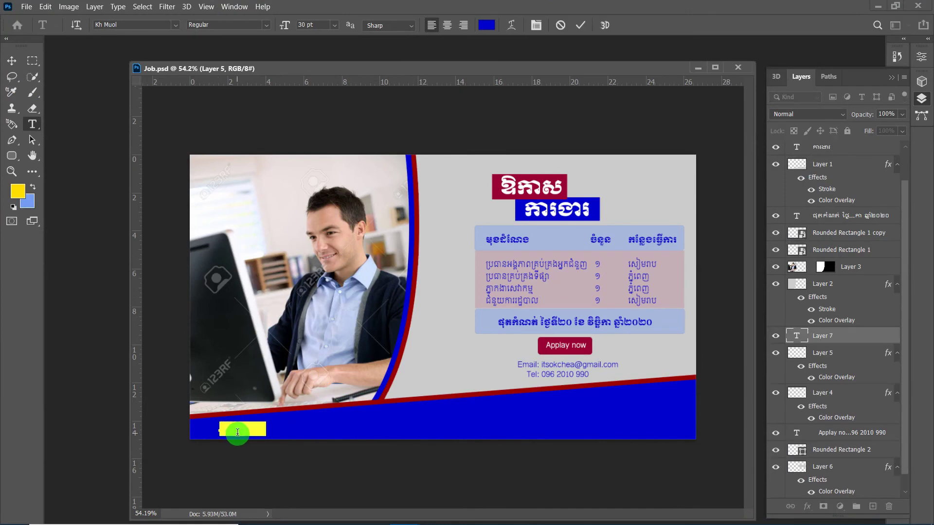
key("ctrl+v")
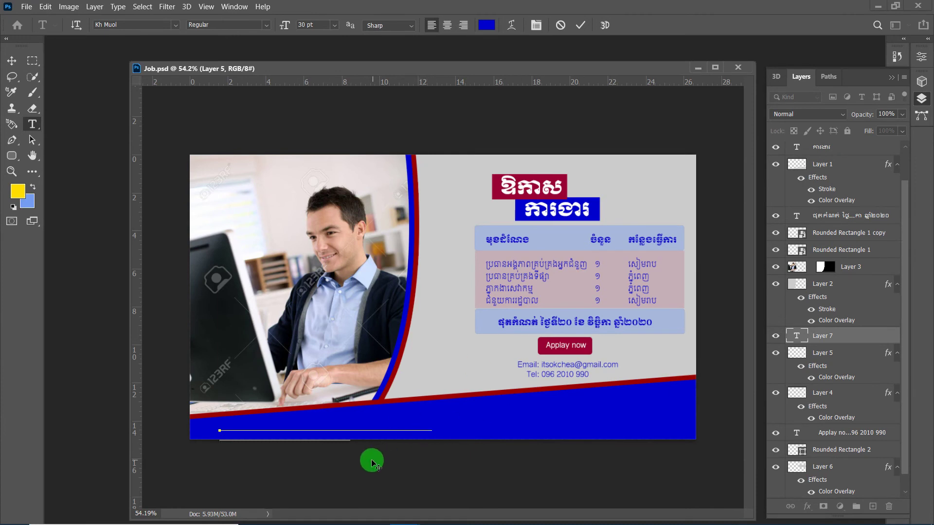
key("ctrl+a")
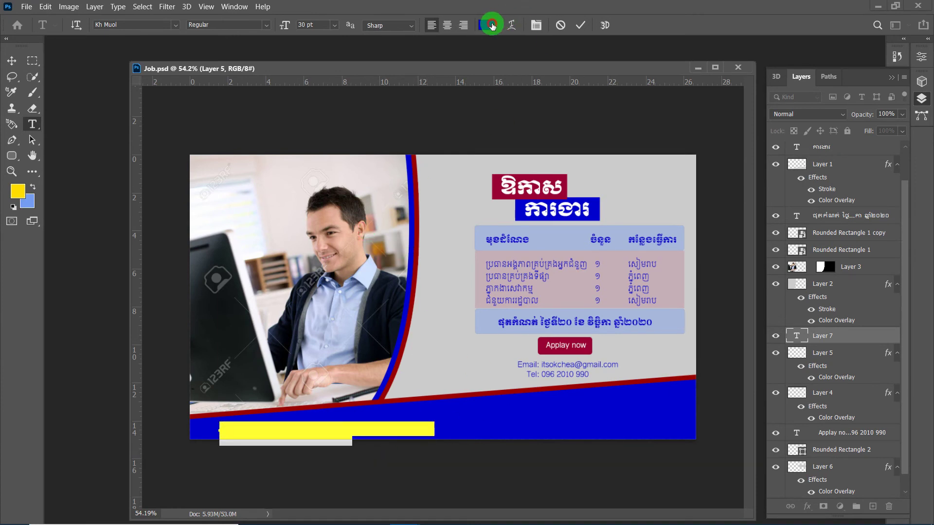
left_click(492, 25)
left_click_drag(427, 211, 566, 210)
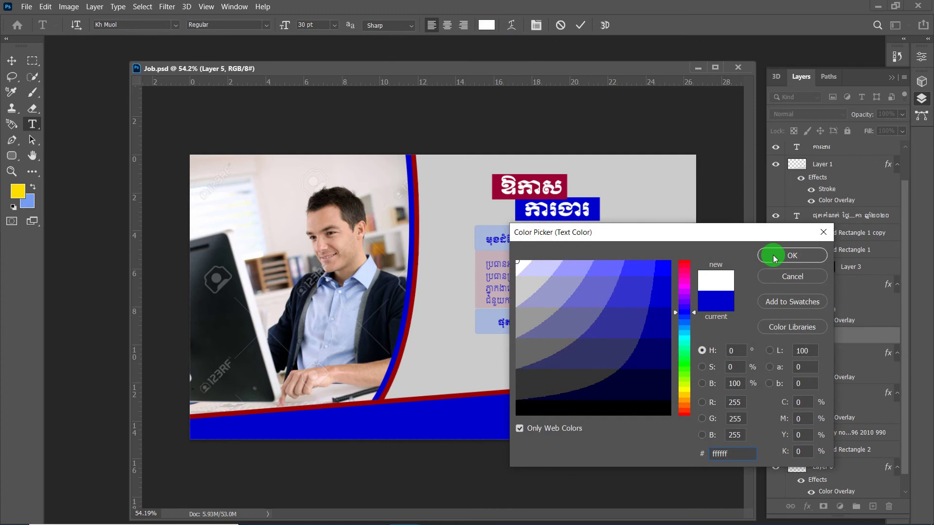
left_click(774, 256)
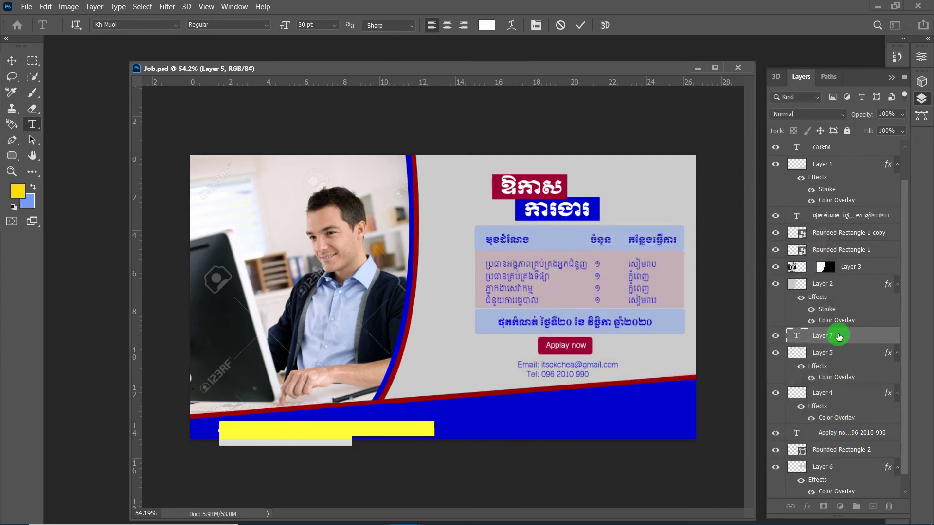
left_click_drag(838, 337, 850, 158)
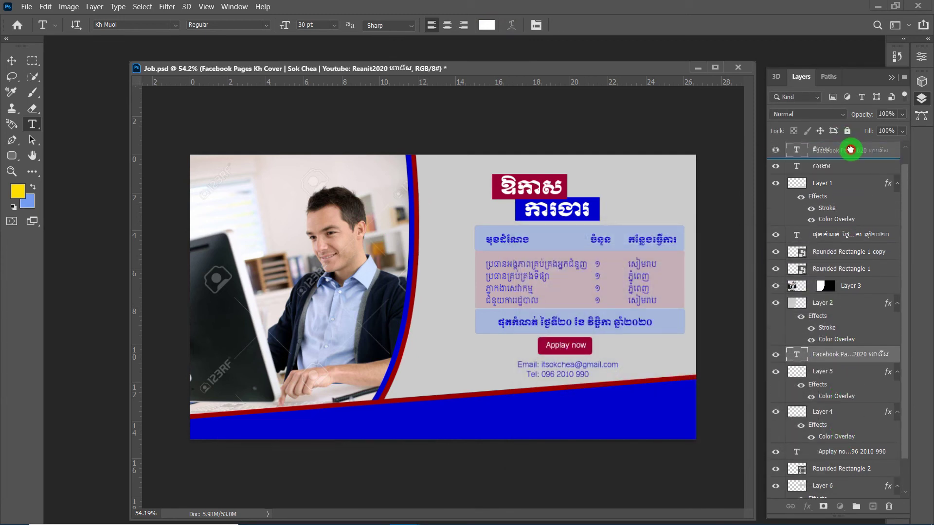
left_click_drag(850, 158, 848, 146)
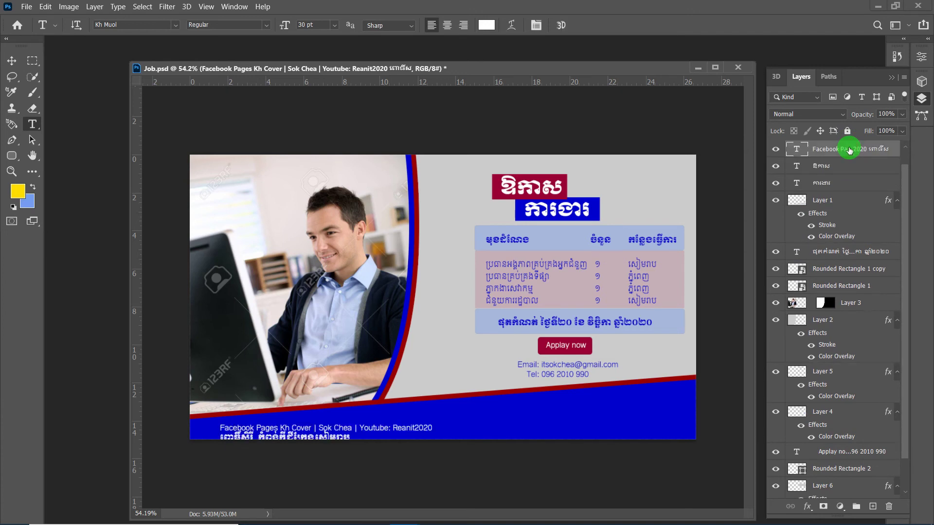
Join the Khmer address line onto the Facebook/YouTube line to form a single footer line.
left_click(384, 433)
left_click_drag(384, 434, 224, 436)
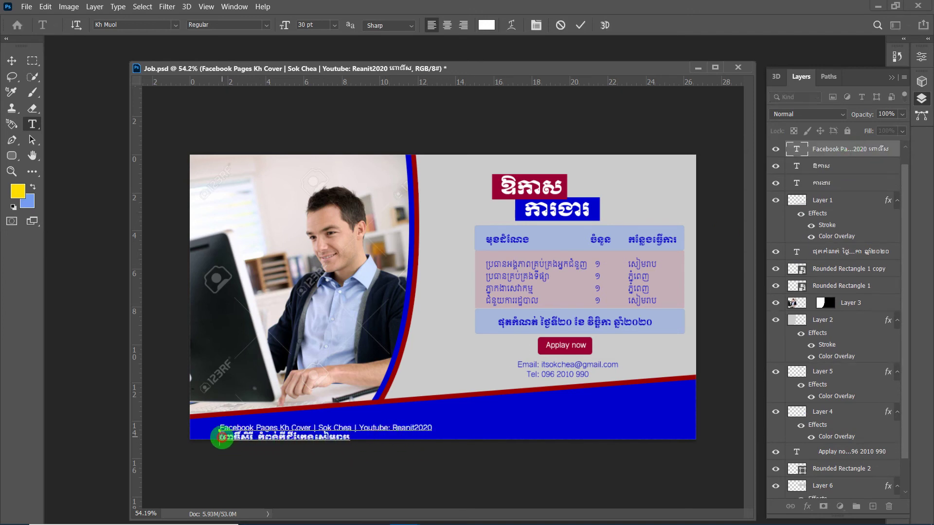
key("BackSpace")
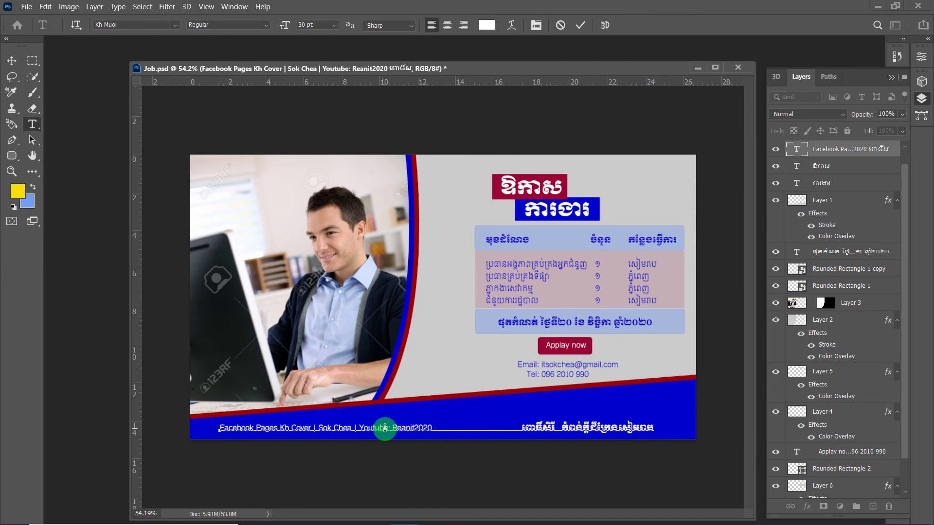
left_click_drag(522, 429, 670, 430)
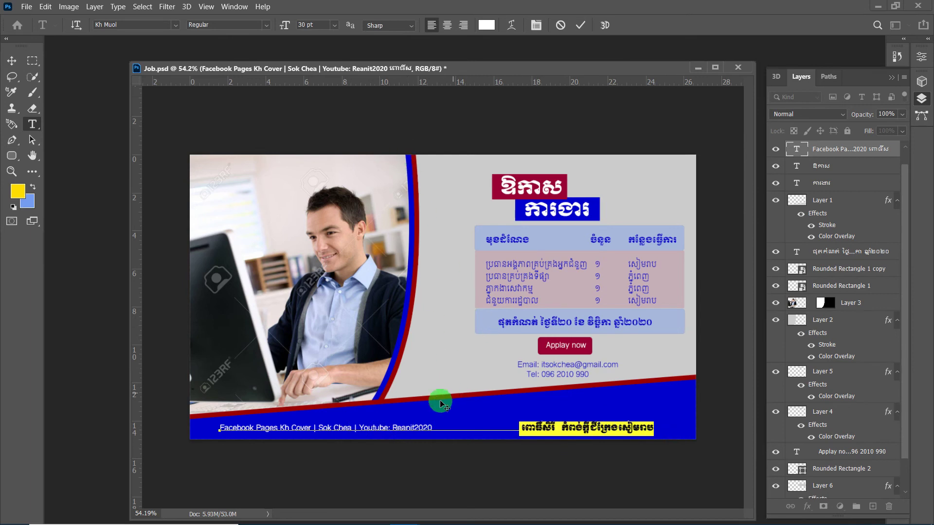
left_click(435, 430)
left_click_drag(435, 429, 199, 423)
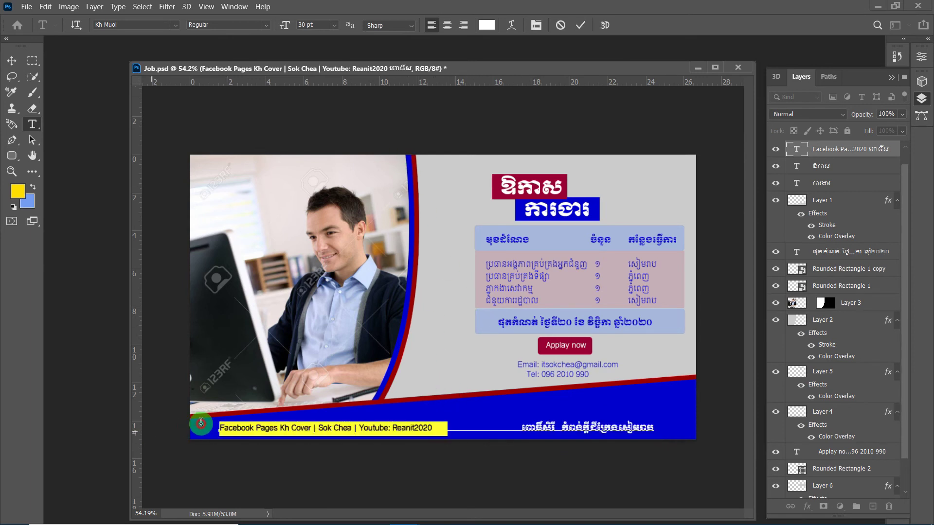
left_click(501, 429)
Set the Khmer footer words in Kh Siemreap and shift the footer line slightly right.
left_click_drag(530, 430, 683, 411)
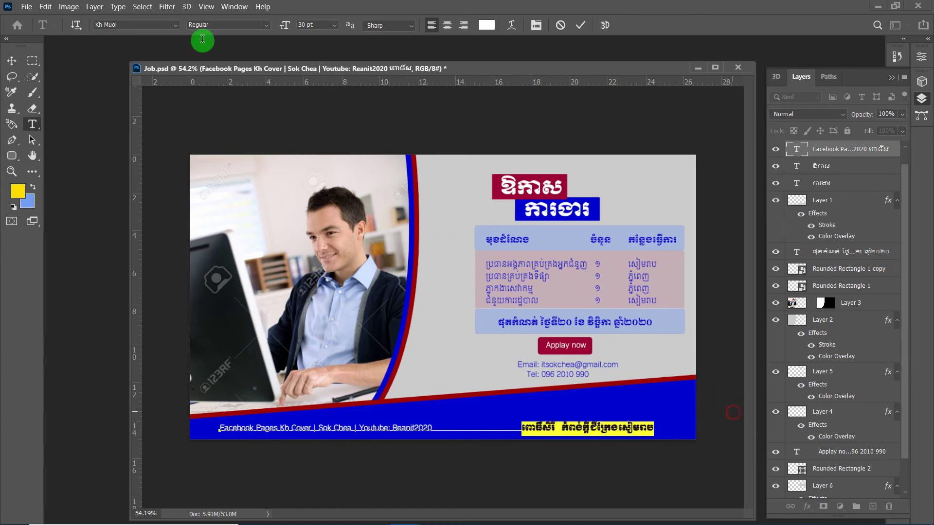
left_click(174, 25)
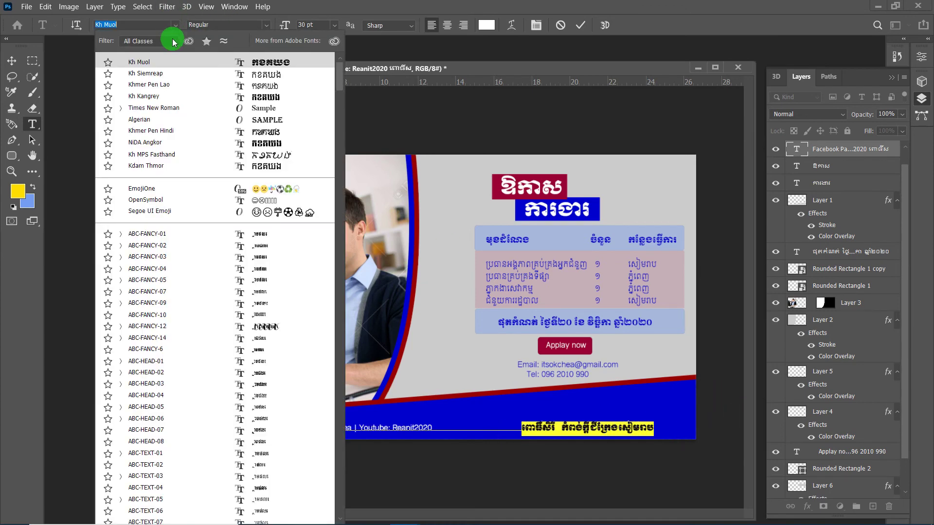
left_click(146, 73)
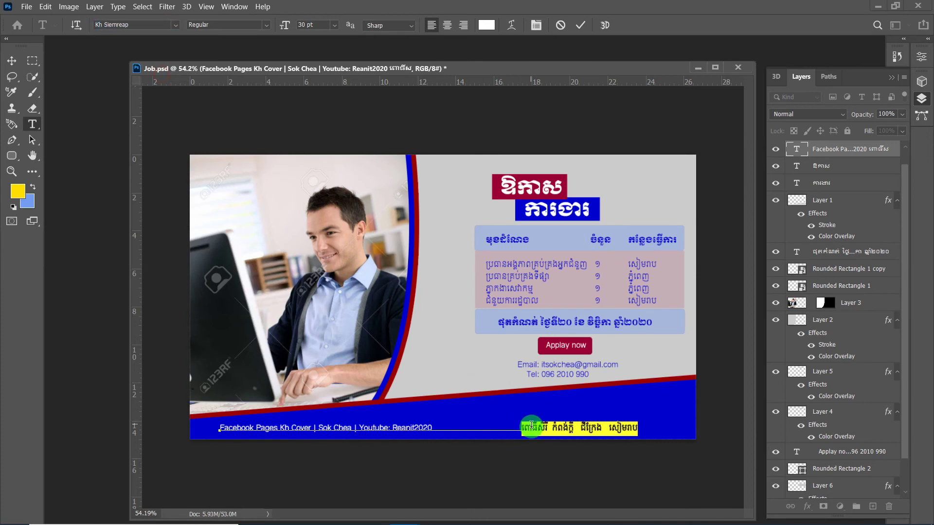
left_click(566, 432)
left_click_drag(611, 454, 617, 453)
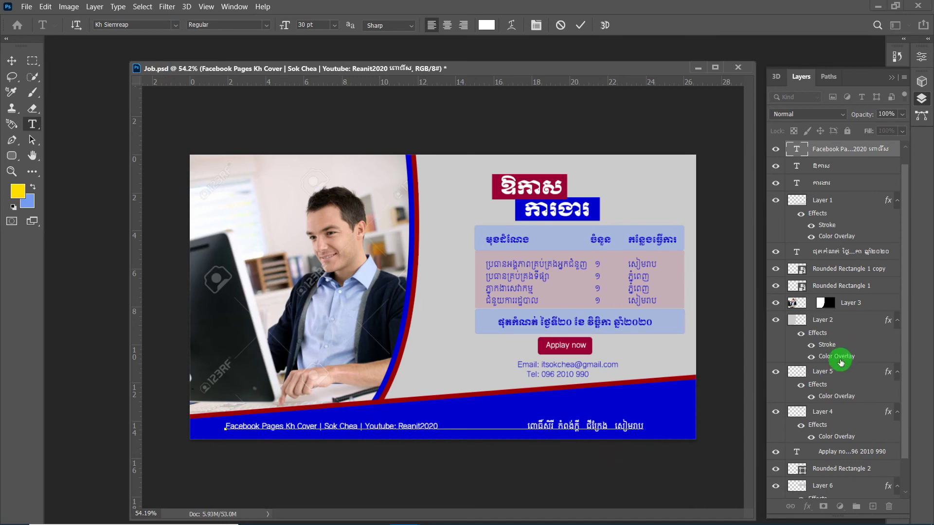
left_click(835, 379)
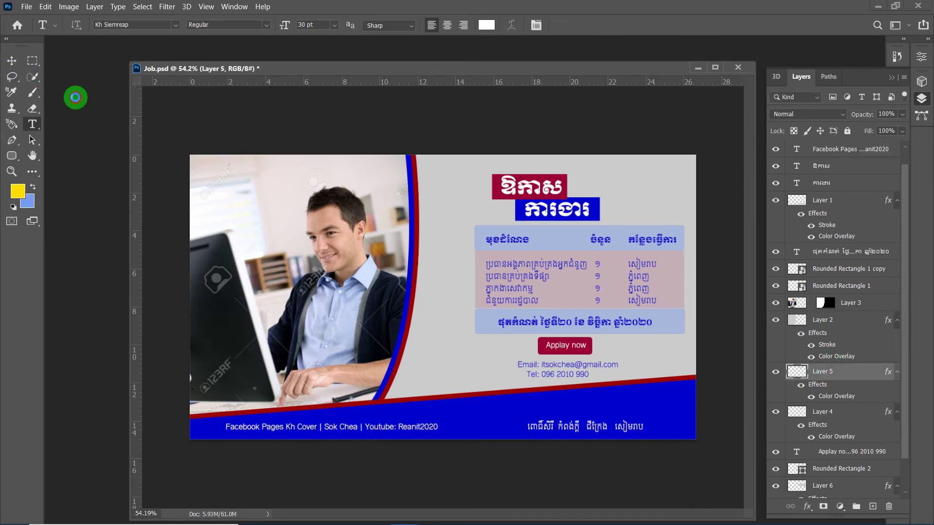
Open Logo2.png from the DATANEW (I:) drive's Design1\1 folder.
double_click(75, 96)
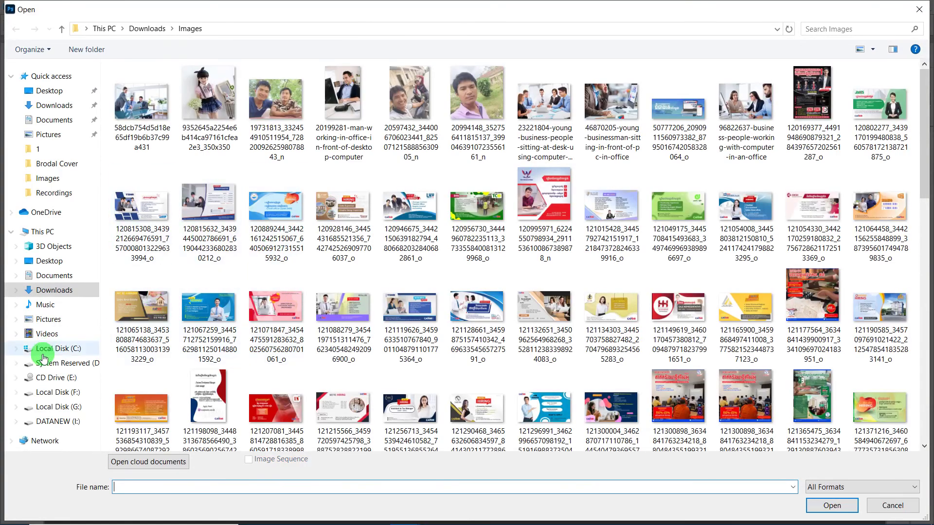
left_click(48, 430)
left_click(179, 220)
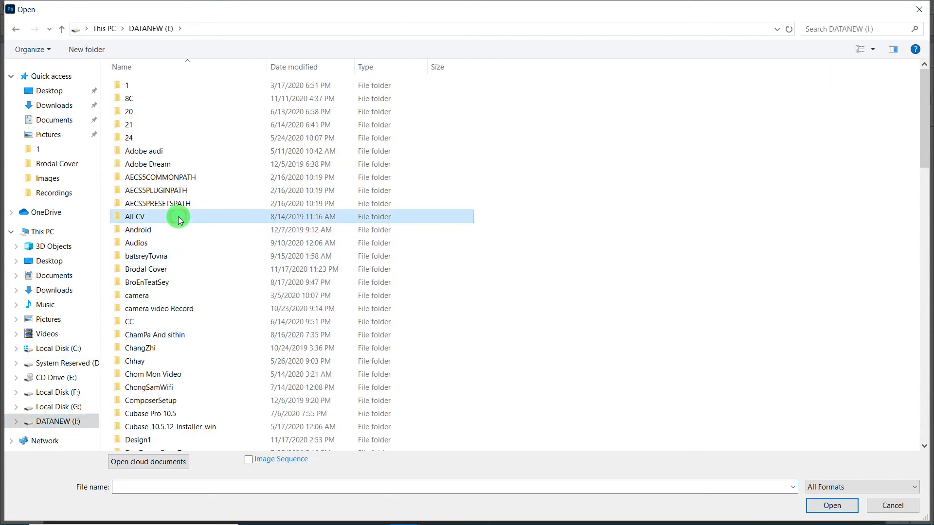
left_click(189, 440)
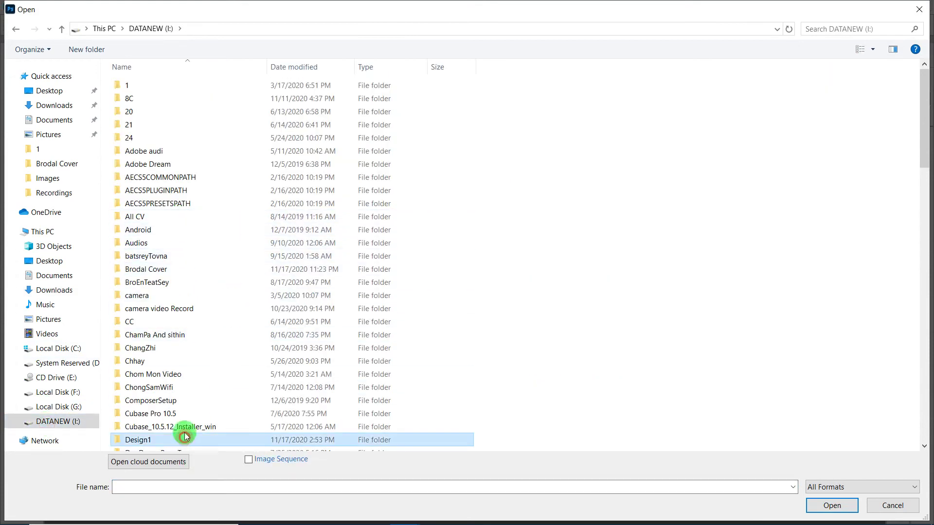
double_click(185, 434)
double_click(166, 122)
left_click(165, 109)
left_click(431, 116)
double_click(432, 116)
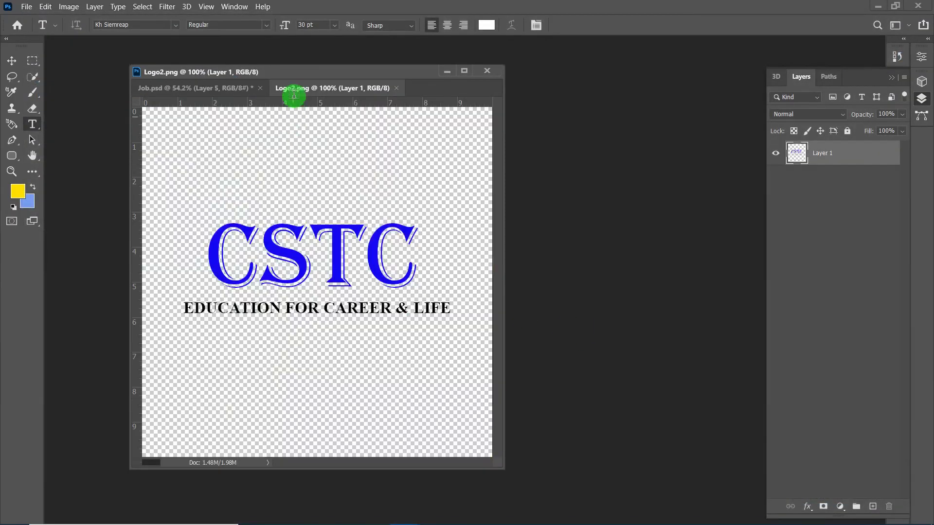
Drag the CSTC logo into Job.psd and place its Layer 7 at the top of the stack.
left_click_drag(245, 89, 495, 141)
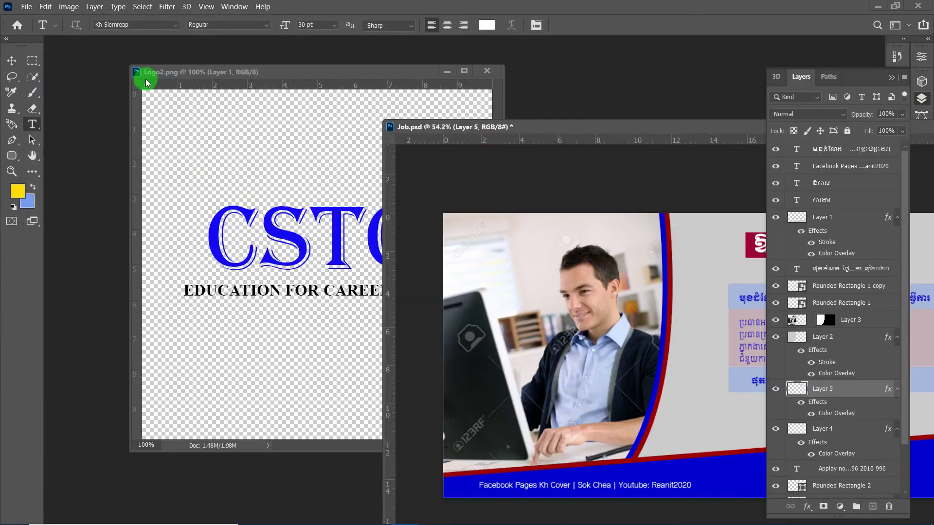
left_click(11, 60)
left_click_drag(640, 128, 429, 148)
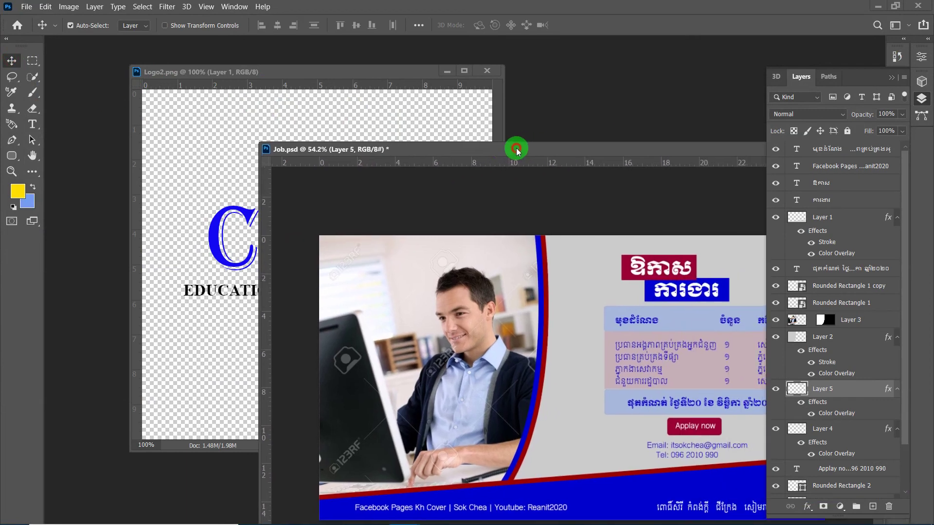
left_click(396, 101)
left_click_drag(391, 71, 331, 72)
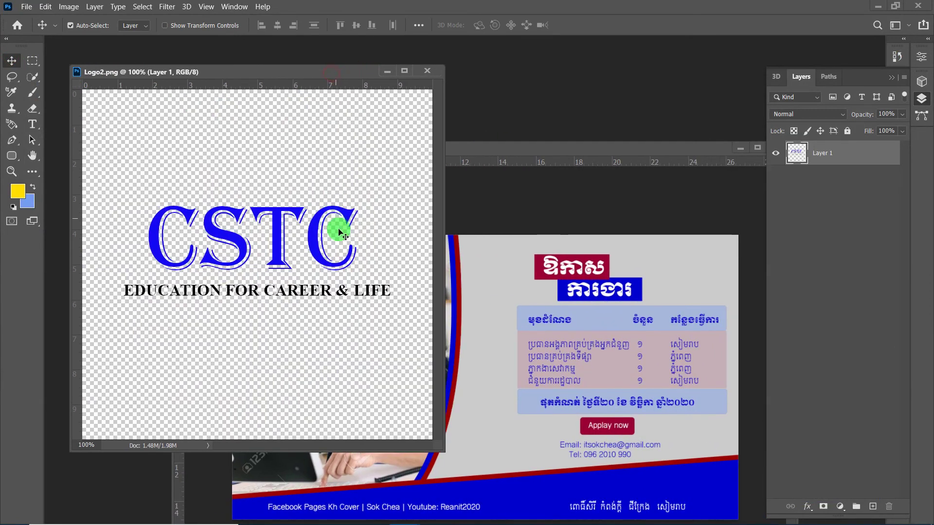
left_click_drag(317, 242, 655, 488)
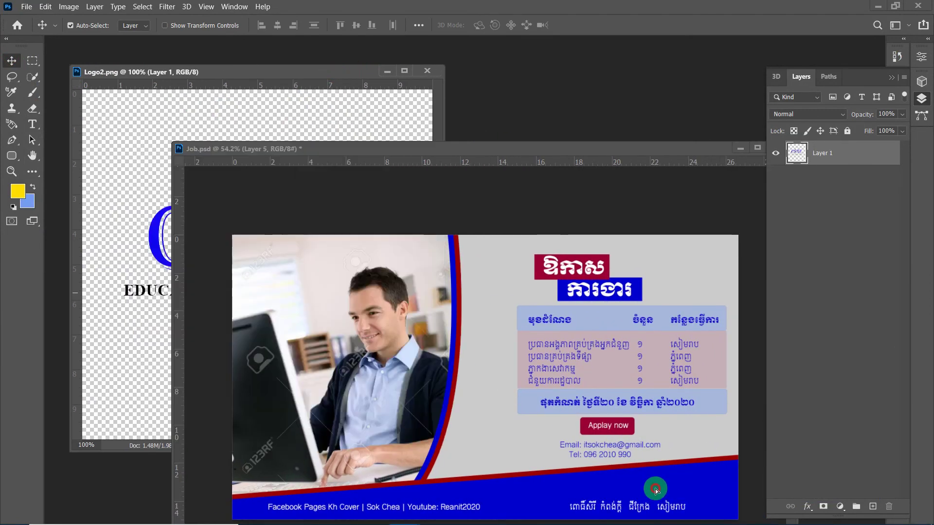
left_click_drag(846, 391, 854, 146)
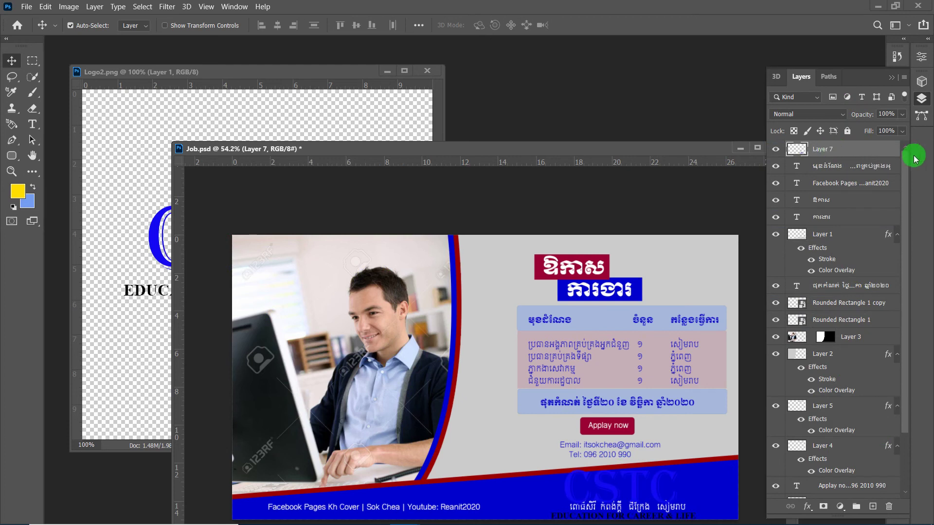
double_click(870, 151)
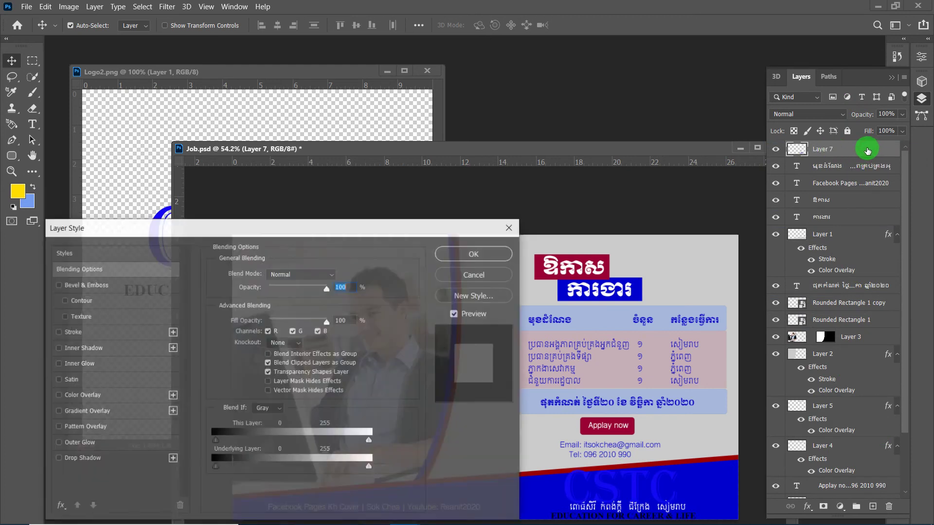
Add a 6 px white (ffffff) stroke to the CSTC logo layer, Layer 7.
left_click(73, 332)
left_click_drag(228, 227, 223, 133)
left_click(241, 265)
left_click_drag(517, 277, 477, 226)
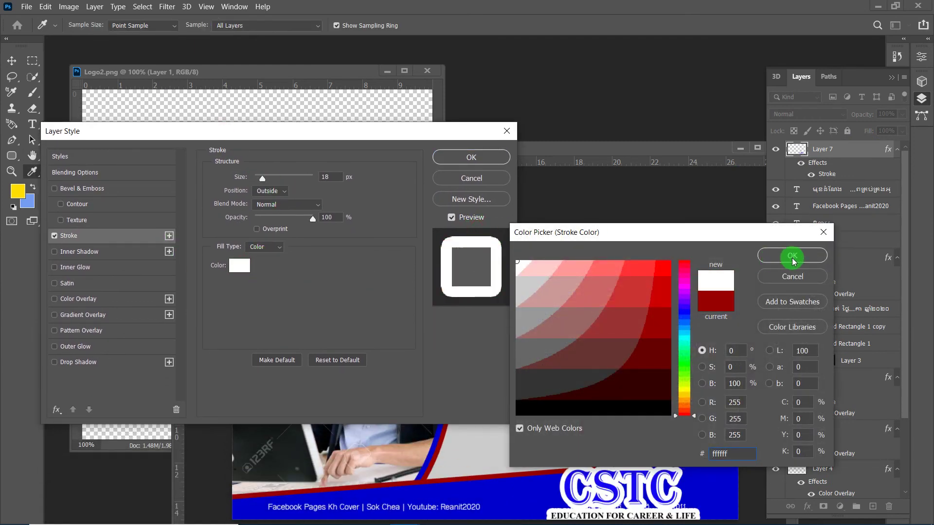
left_click(793, 257)
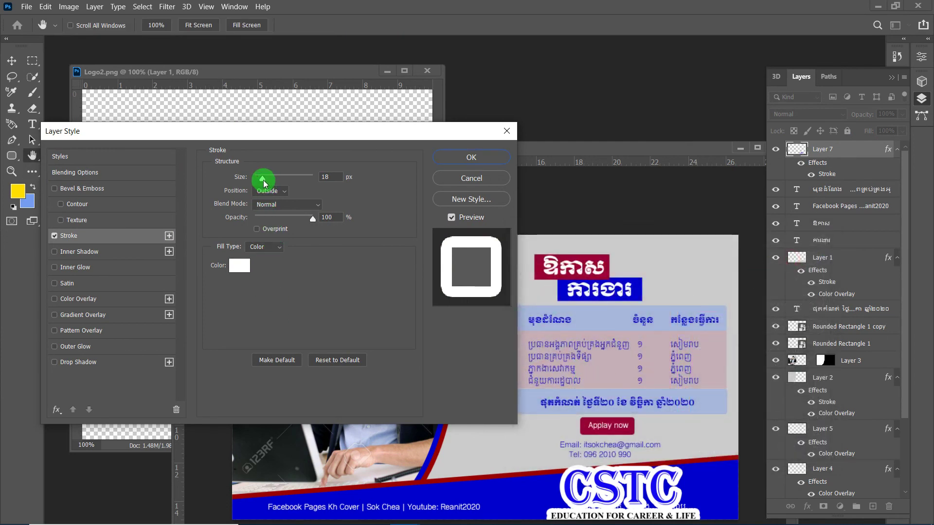
left_click_drag(263, 181, 259, 181)
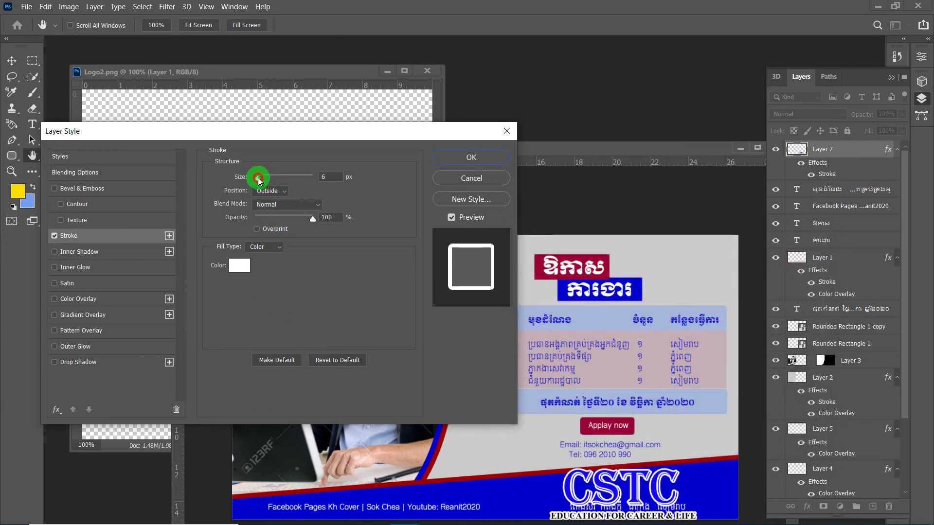
left_click(458, 156)
scroll(646, 496, "down", 2)
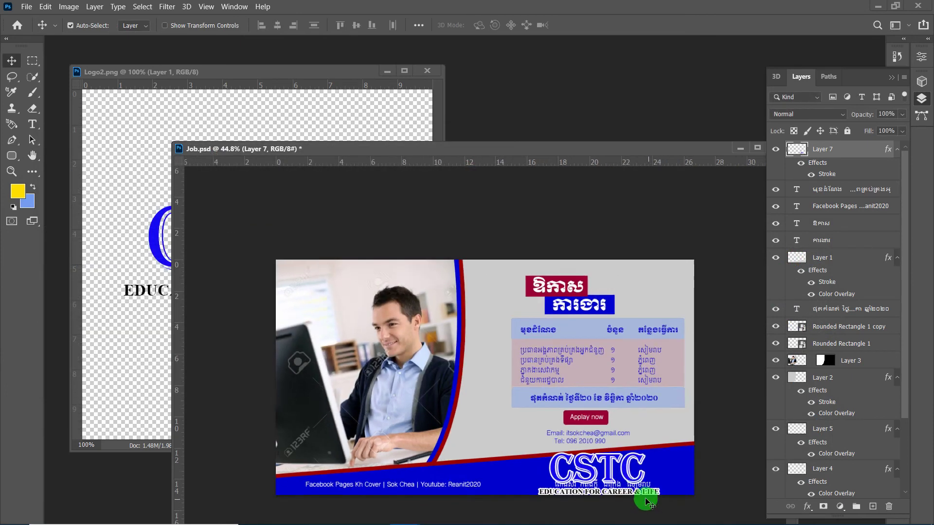
Scale the CSTC logo down to about 47% and move it up and right into the footer.
scroll(619, 474, "down", 2)
key("ctrl+t")
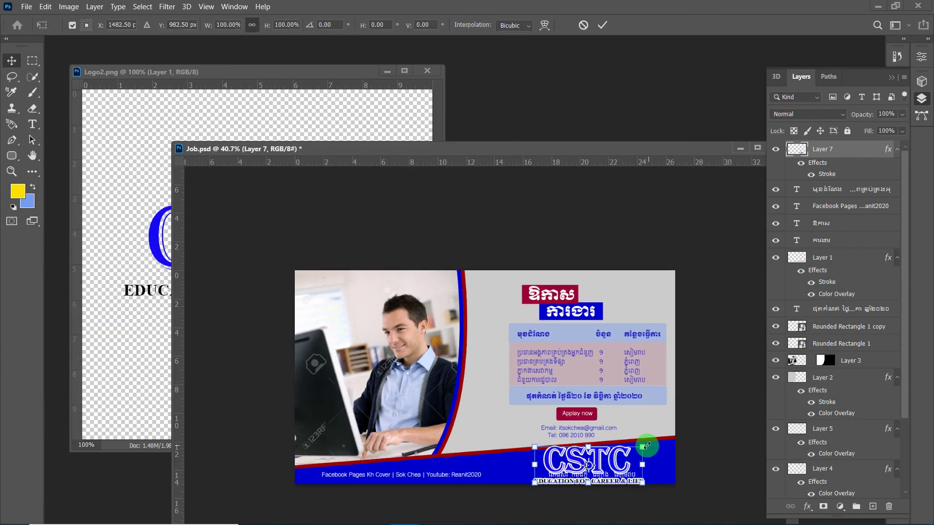
left_click_drag(643, 446, 598, 469)
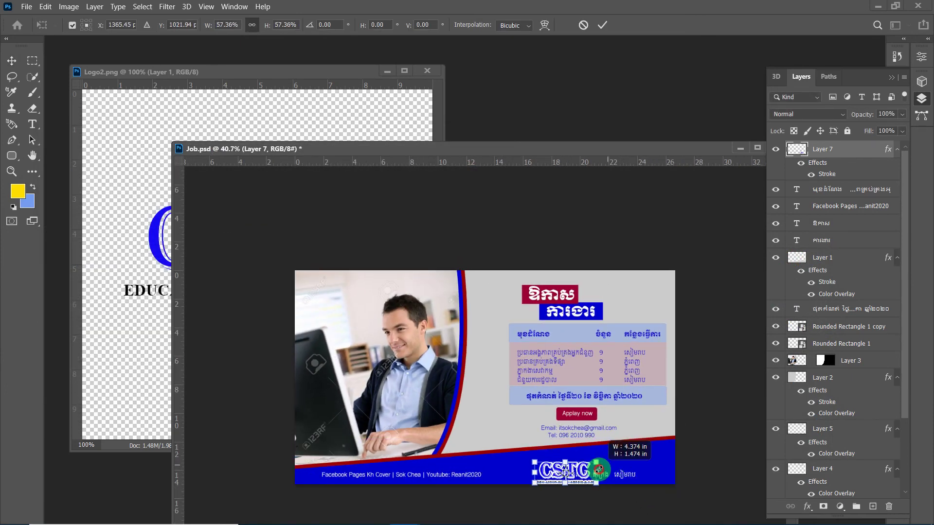
left_click_drag(589, 477, 629, 460)
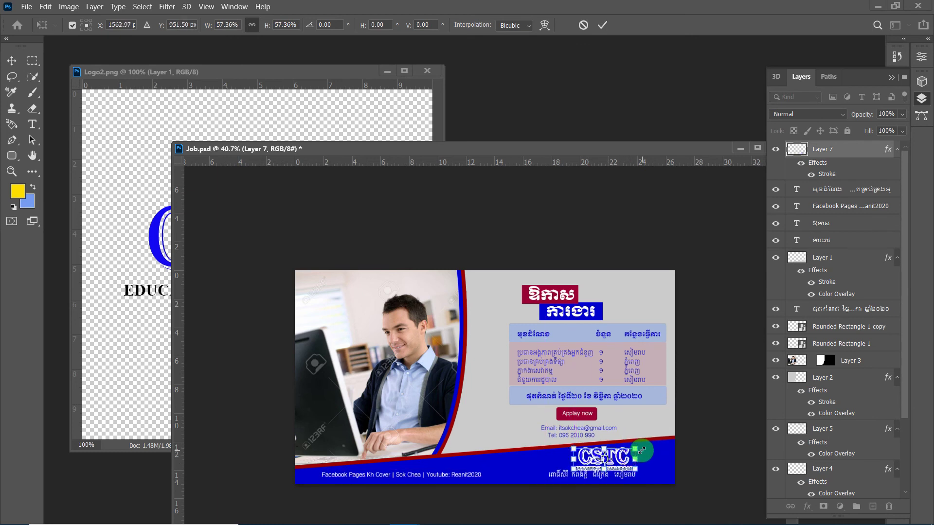
left_click_drag(635, 449, 624, 460)
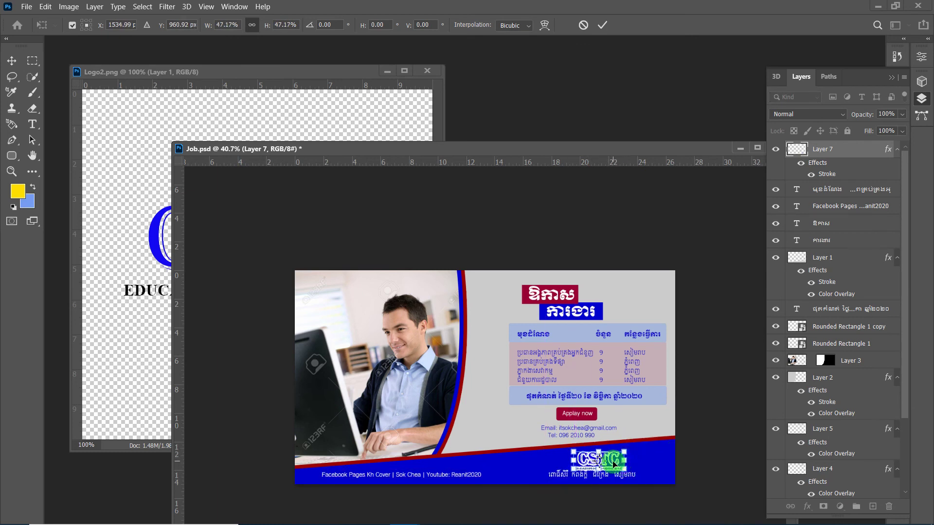
Nudge the logo up, shrink it to about 40%, and commit the transform.
scroll(614, 465, "up", 3)
scroll(614, 464, "up", 3)
left_click_drag(558, 143, 450, 84)
left_click_drag(578, 484, 581, 475)
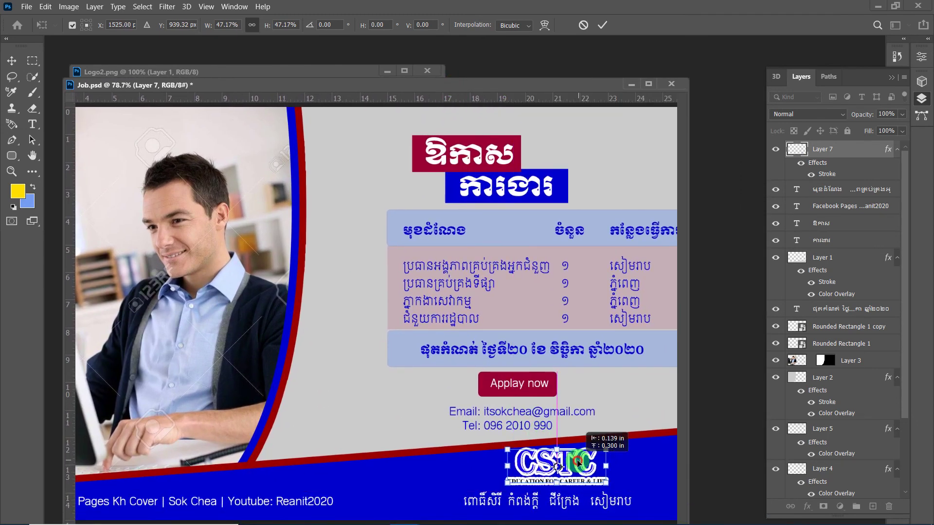
left_click_drag(614, 449, 596, 455)
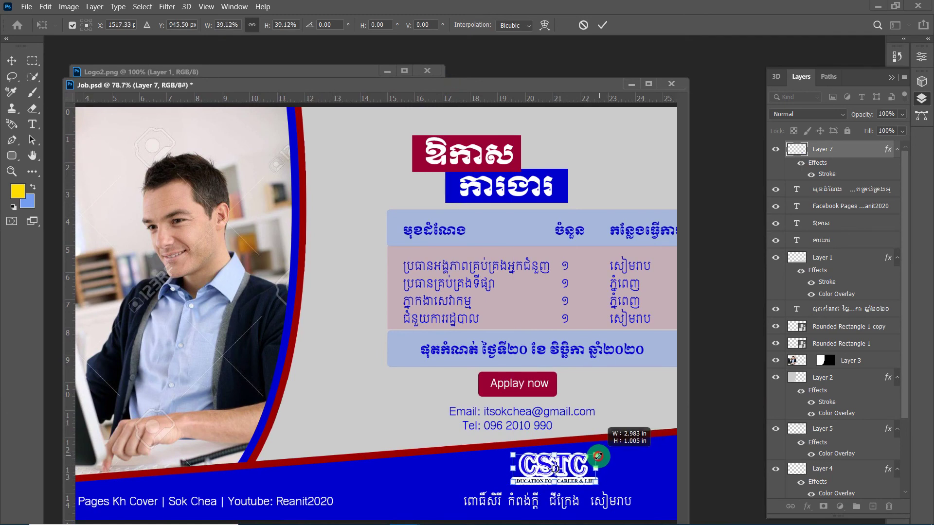
key("Return")
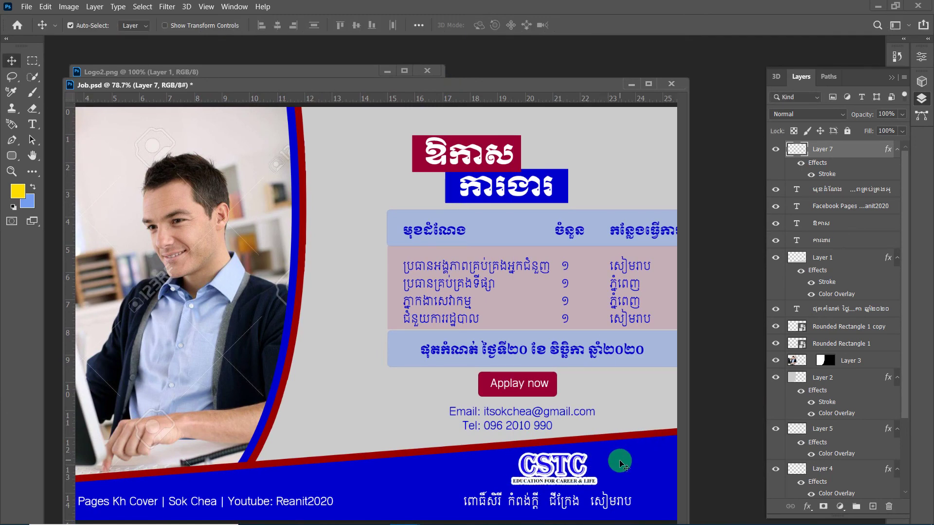
key("ctrl+0")
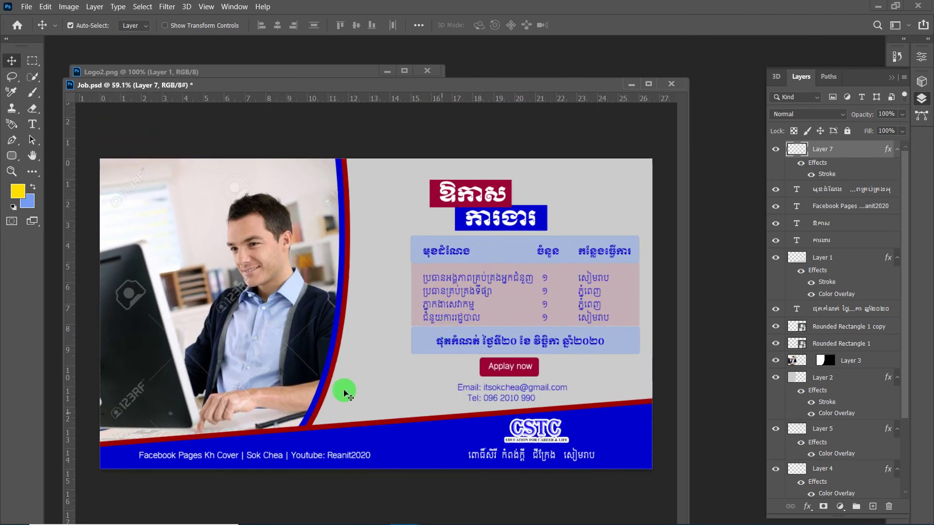
Save the banner on this computer as Job in JPEG format at maximum quality 12.
left_click(17, 9)
left_click(57, 136)
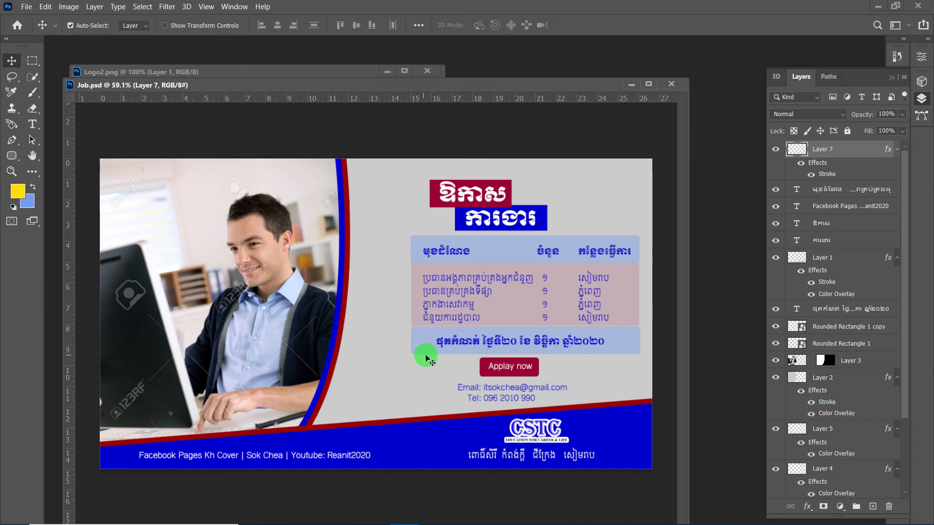
left_click(27, 9)
left_click(81, 145)
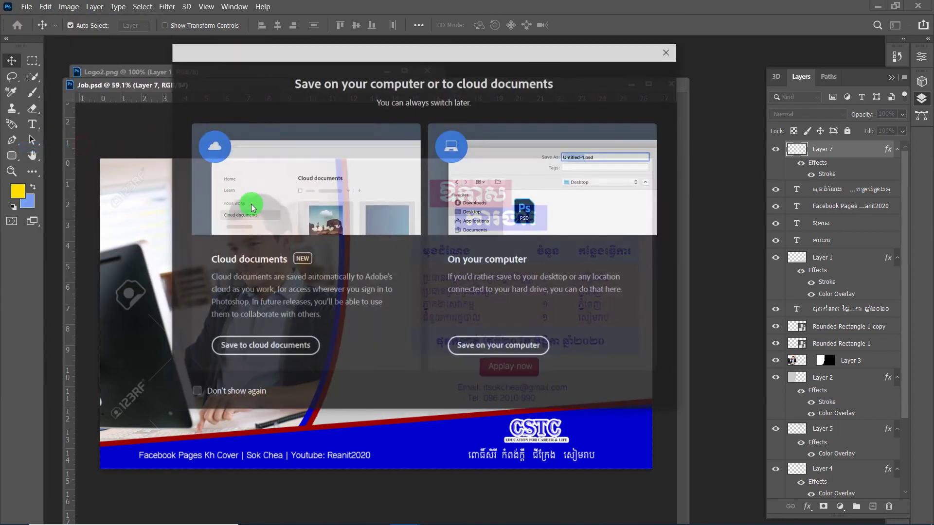
left_click(491, 345)
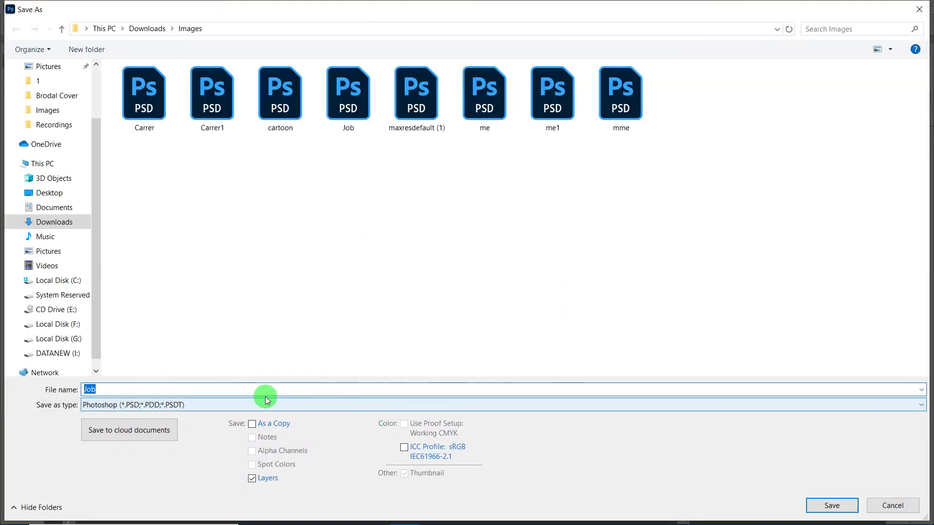
left_click(663, 404)
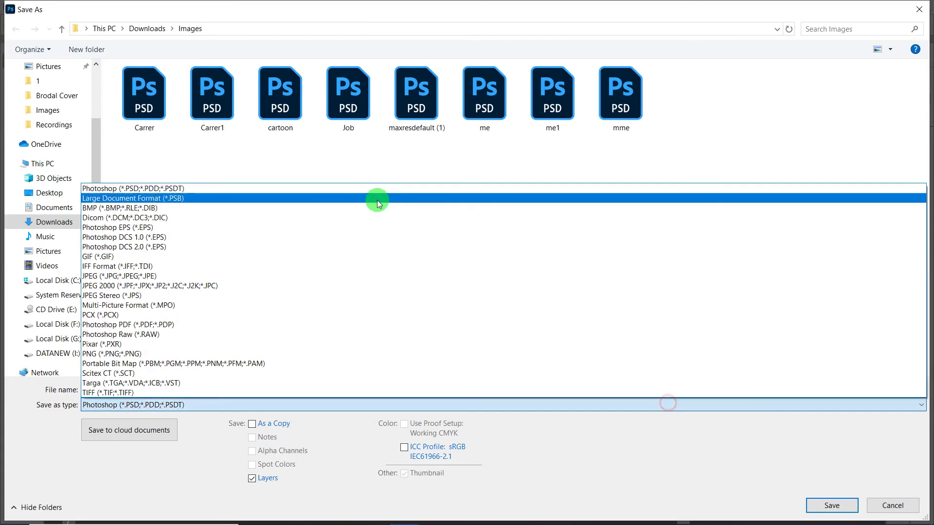
left_click(164, 274)
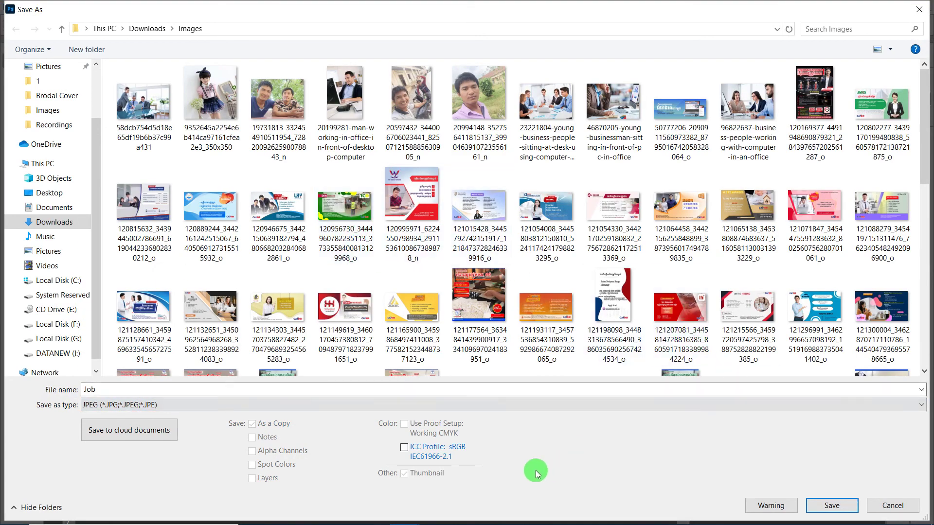
left_click(840, 508)
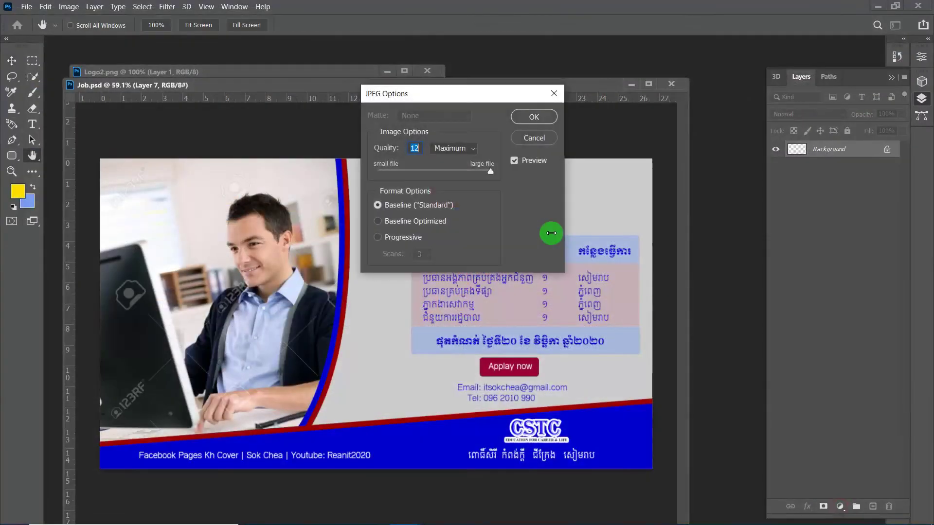
left_click(544, 117)
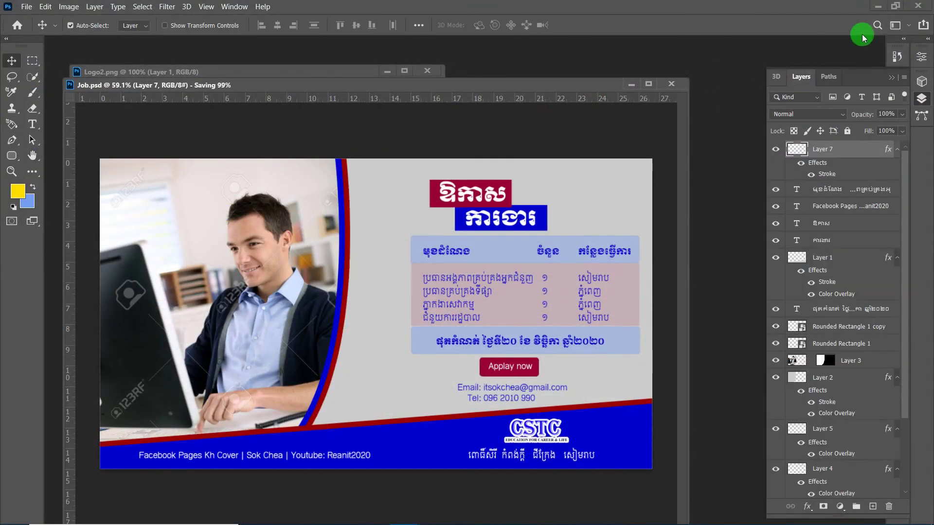
Close Job.psd and Logo2.png, quit Photoshop, minimize Word and open File Explorer.
left_click(673, 85)
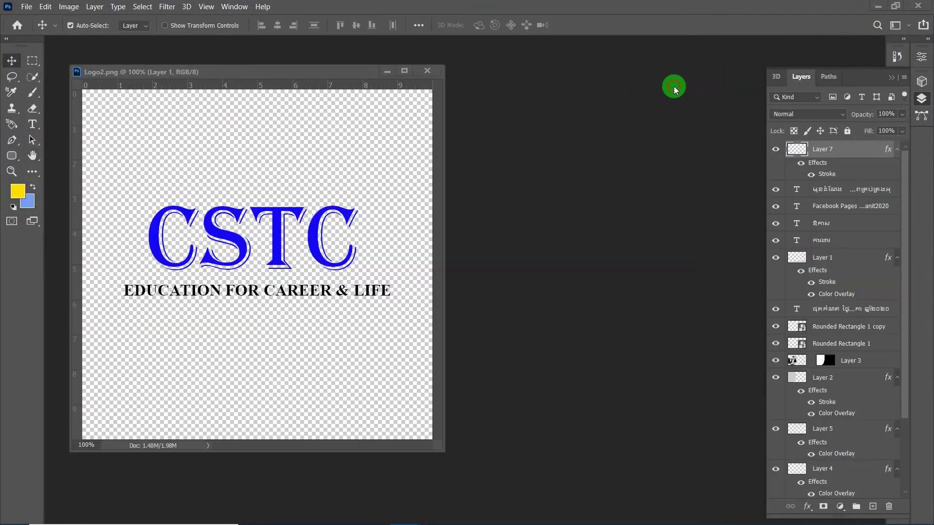
left_click(431, 72)
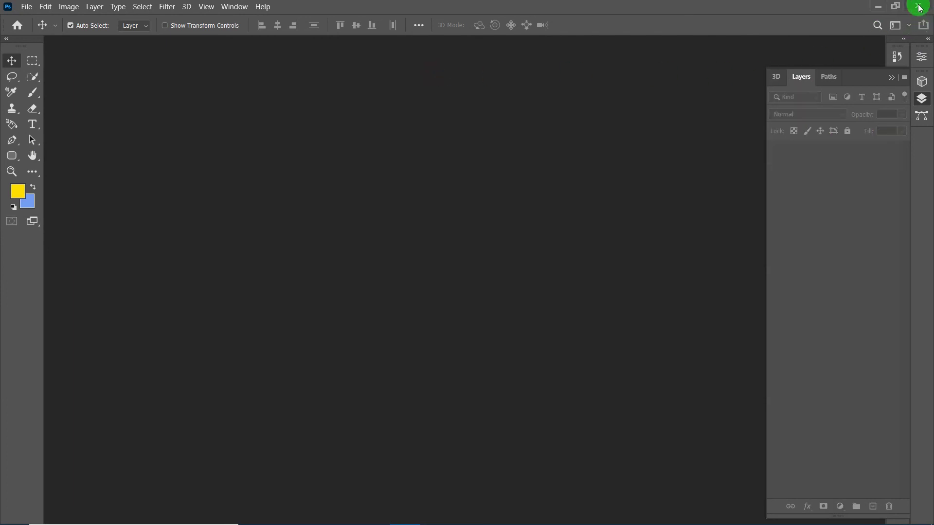
left_click(906, 9)
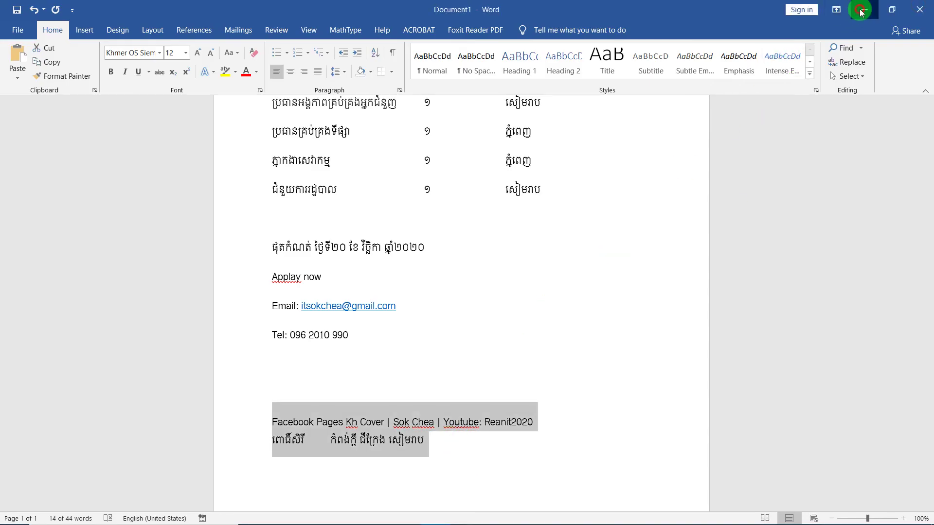
left_click(878, 9)
left_click(344, 513)
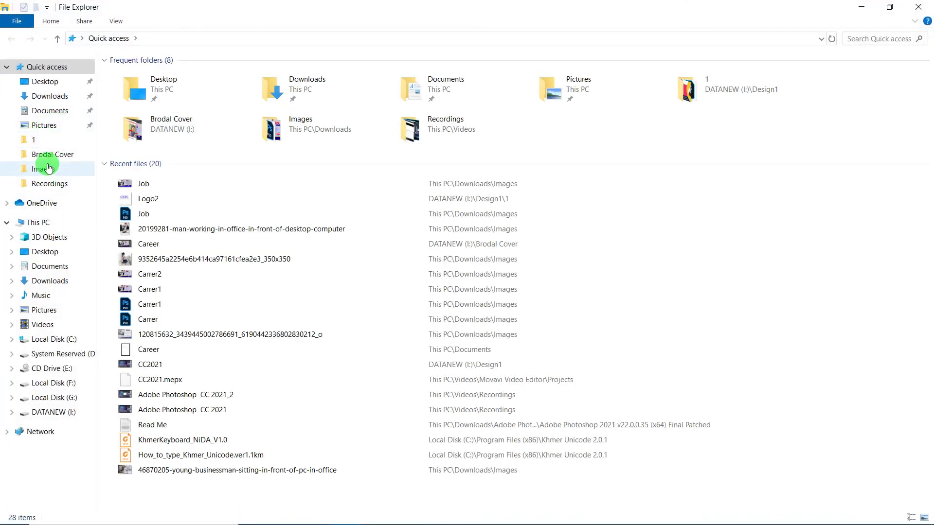
Open Job.jpg and Carrer2.jpg from the Downloads\Images folder in the image viewer.
left_click(45, 168)
scroll(633, 183, "down", 10)
scroll(839, 225, "down", 2)
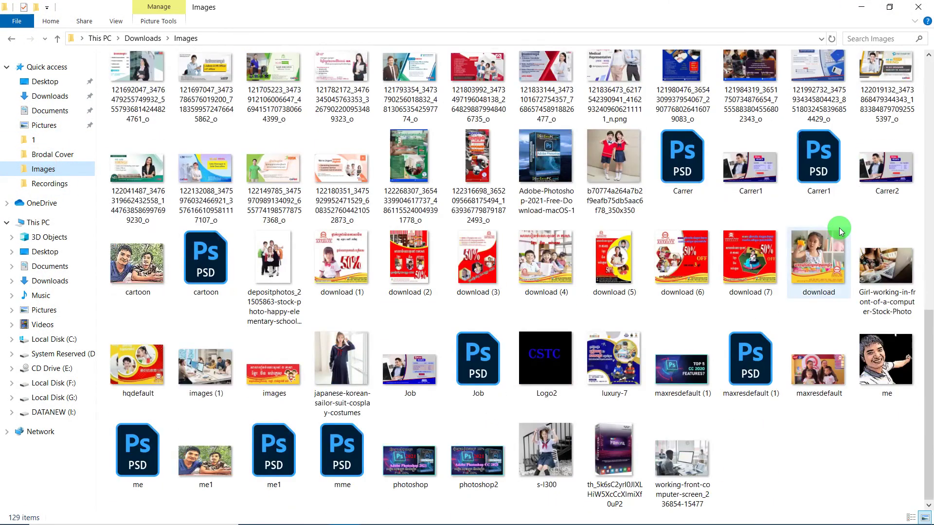
left_click(668, 246)
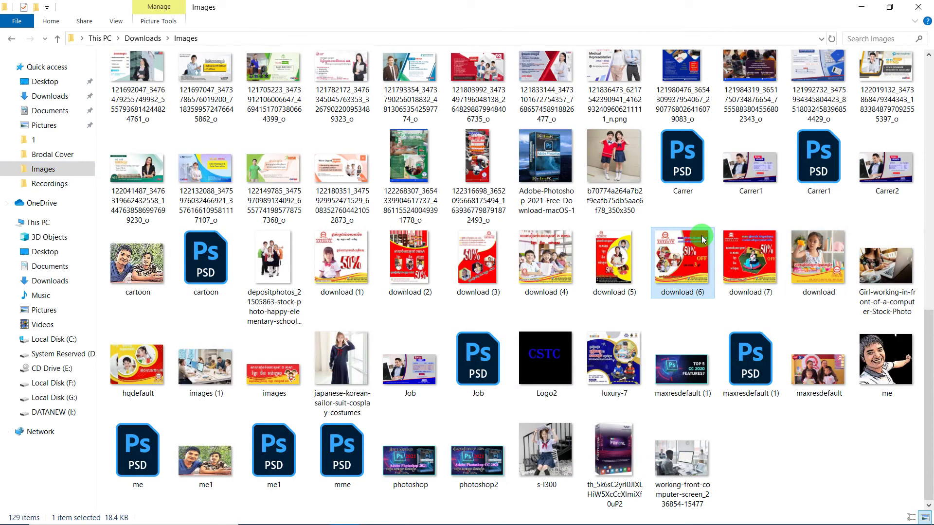
left_click(342, 359)
left_click(422, 349)
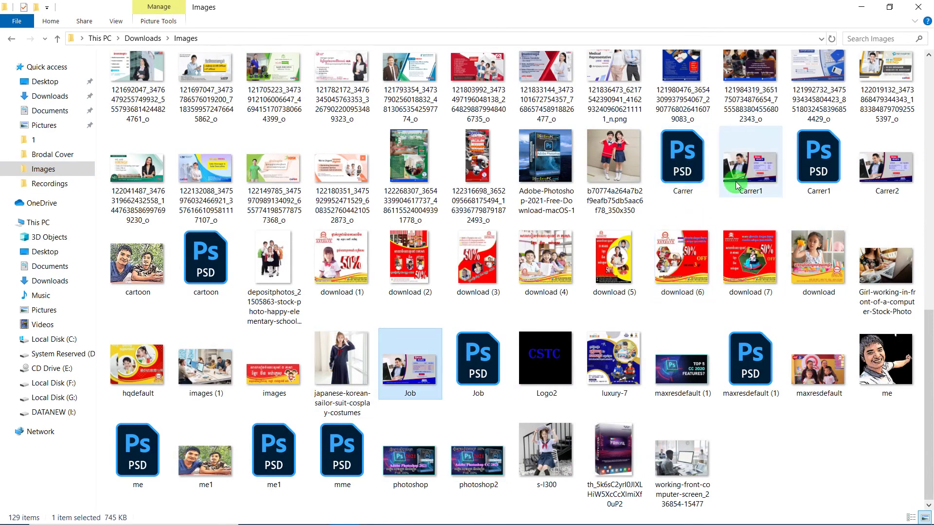
double_click(414, 372)
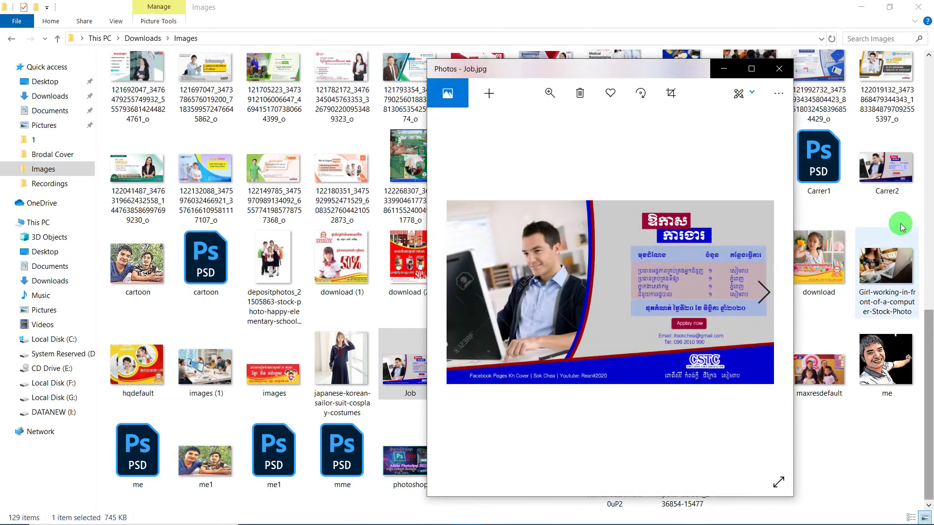
left_click(892, 177)
double_click(870, 189)
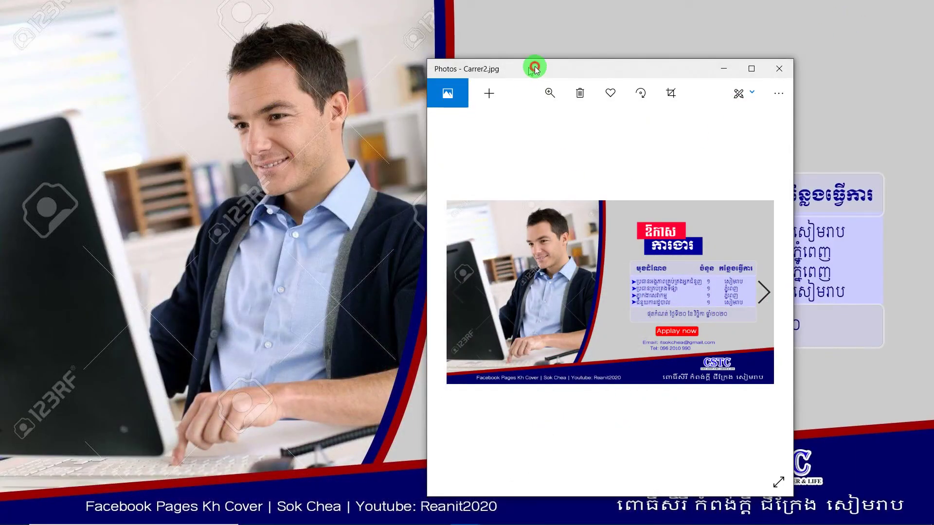
Arrange the Carrer2.jpg window on the left and the Job.jpg window on the right.
left_click_drag(535, 68, 740, 61)
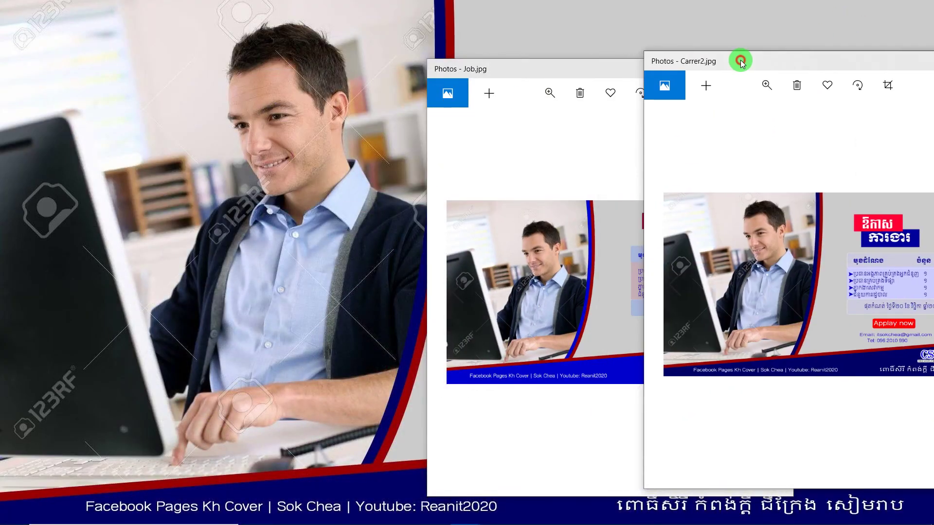
left_click_drag(577, 66, 414, 59)
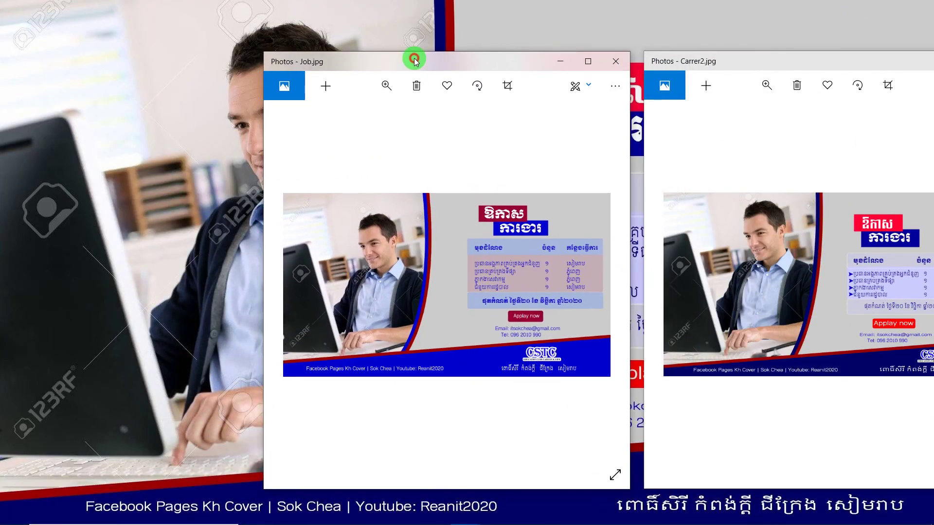
left_click_drag(798, 63, 225, 66)
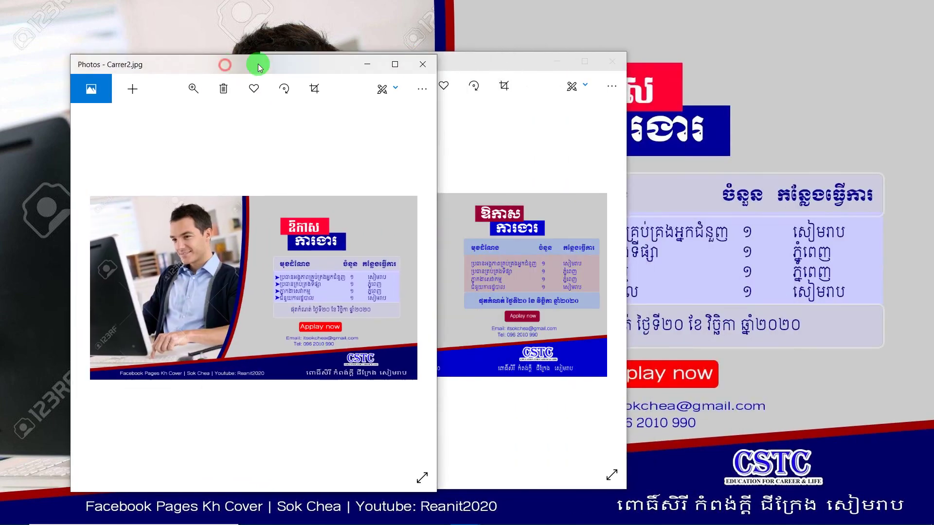
mouse_move(483, 60)
left_mouse_down()
mouse_move(715, 58)
mouse_move(663, 70)
left_mouse_up()
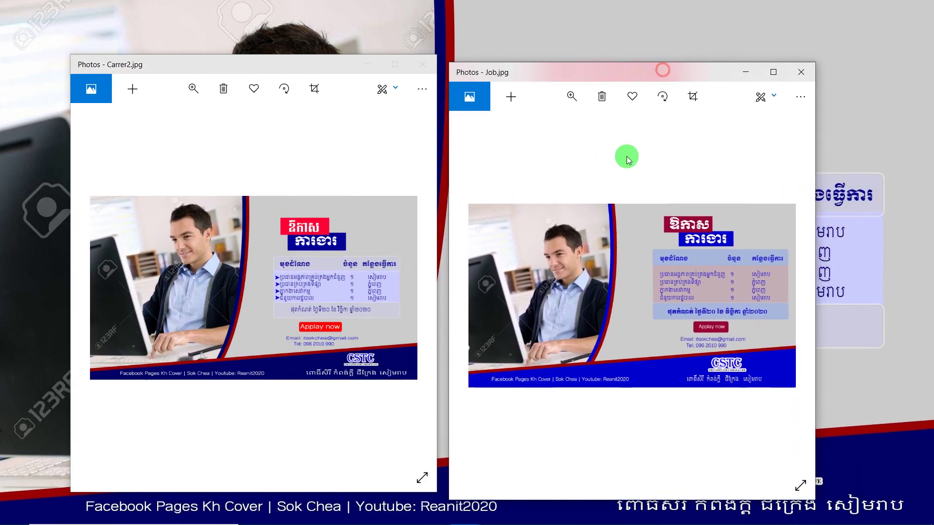
Flip through images in the left window, return to Carrer2.jpg, and nudge Job.jpg up.
left_click(410, 287)
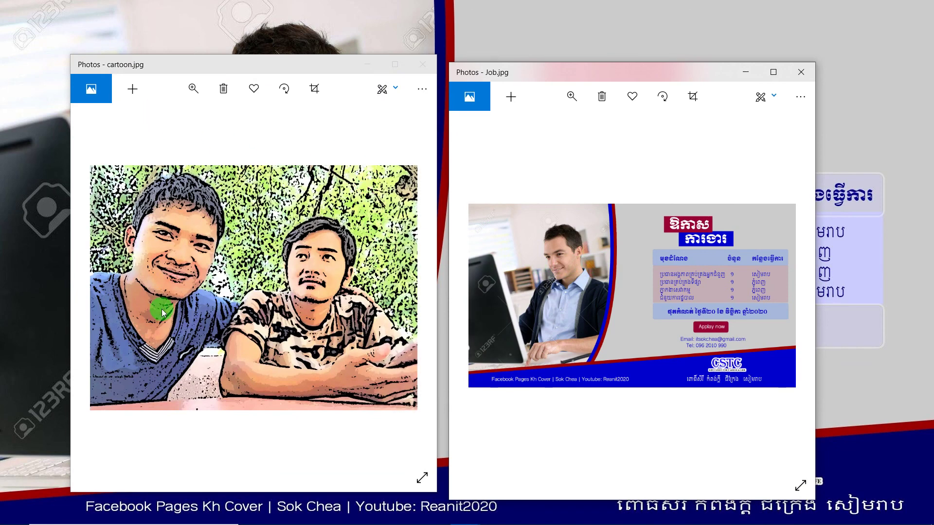
left_click(263, 345)
left_click(407, 287)
left_click(125, 281)
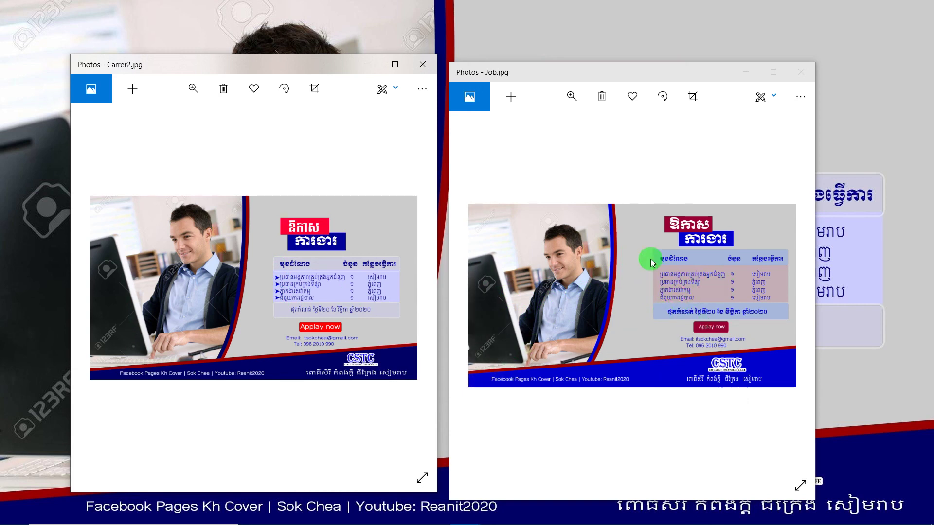
left_click_drag(630, 73, 632, 65)
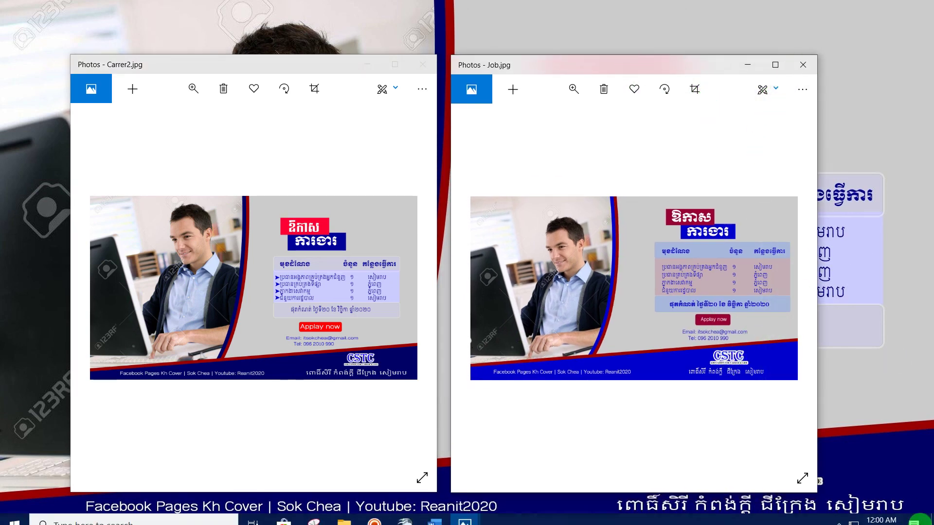
Open a right-click menu near the taskbar and choose an item from it.
left_click(837, 515)
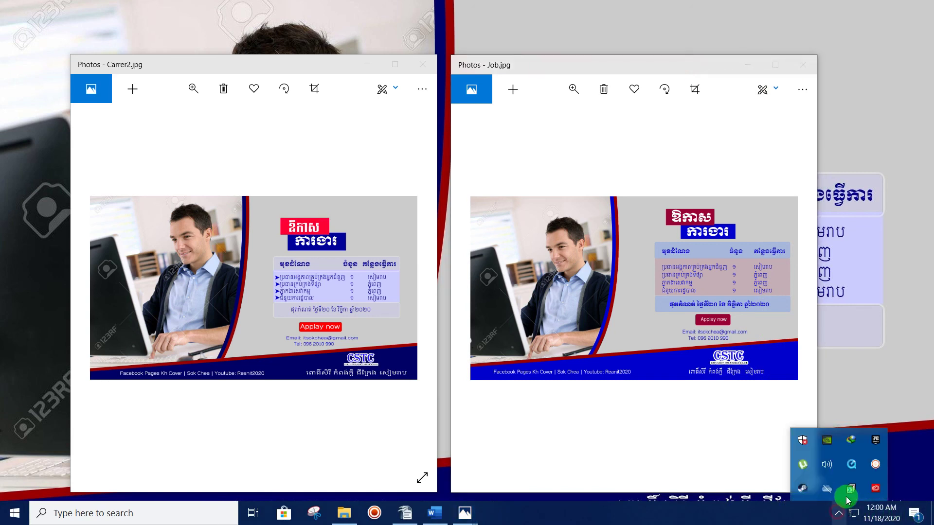
right_click(874, 468)
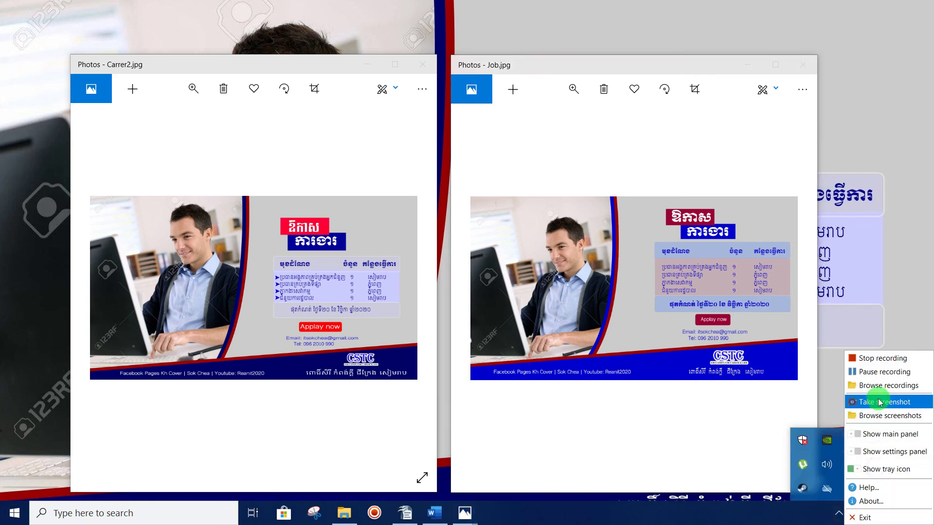
left_click(882, 359)
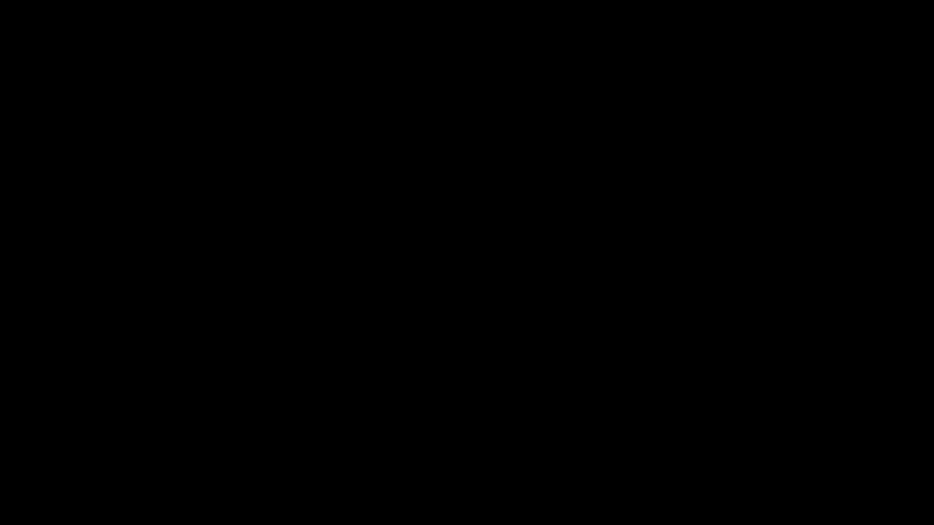